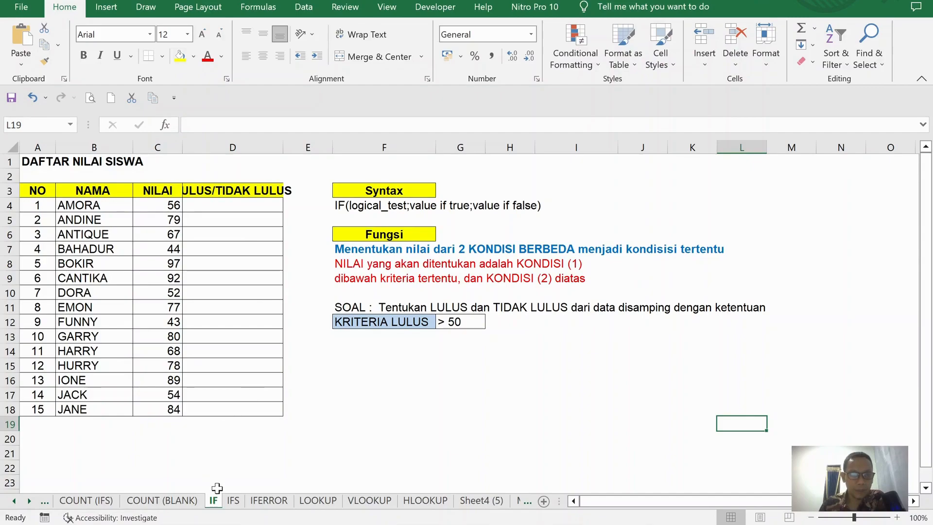
# - Widen column D to fit its heading, and add a leading equals sign to the IF syntax in F4, kept as text
pyautogui.hotkey('ctrl', 'z')
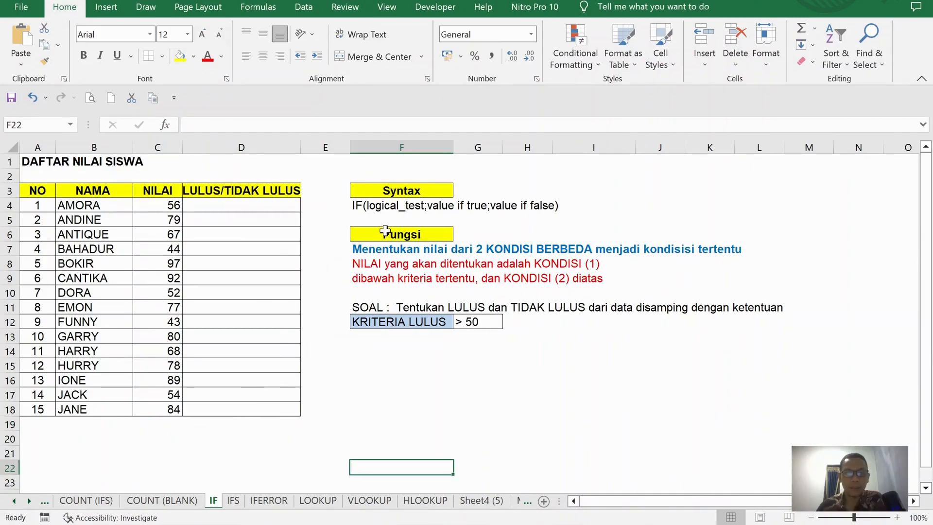
pyautogui.click(366, 213)
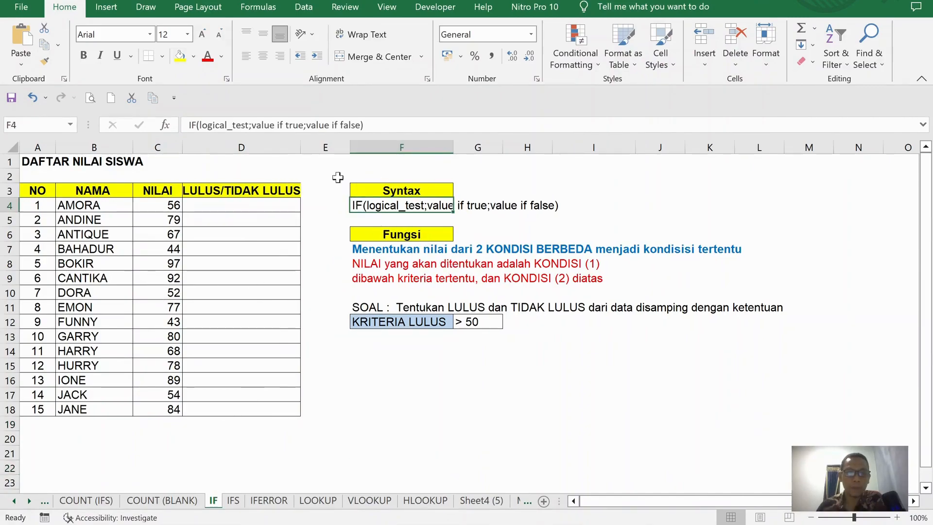
pyautogui.click(188, 124)
pyautogui.write("'")
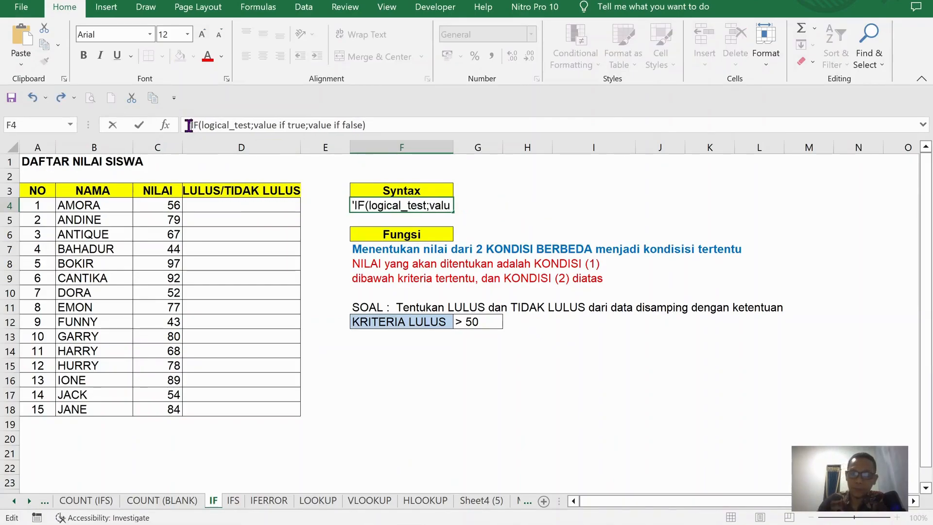
pyautogui.write('=')
pyautogui.press('Return')
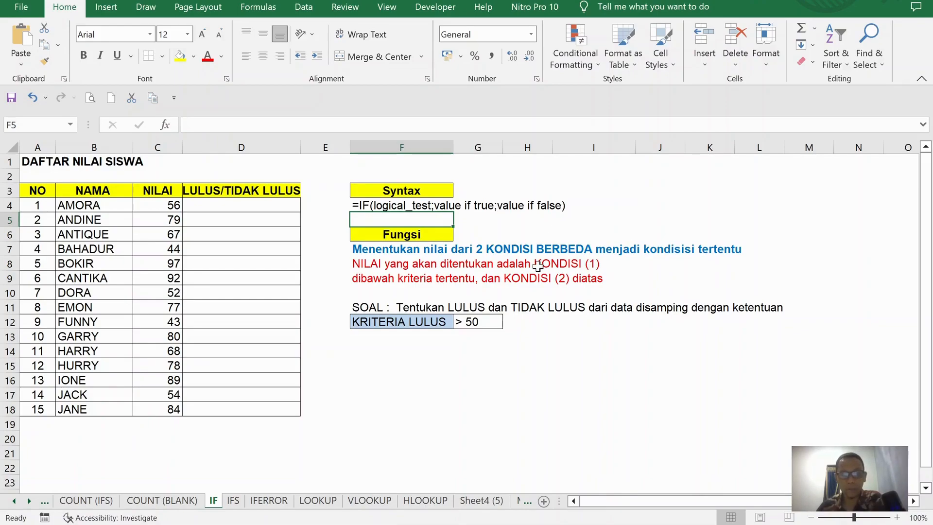
# - Fill cell F1 with yellow and enter the heading IF in it
pyautogui.click(436, 234)
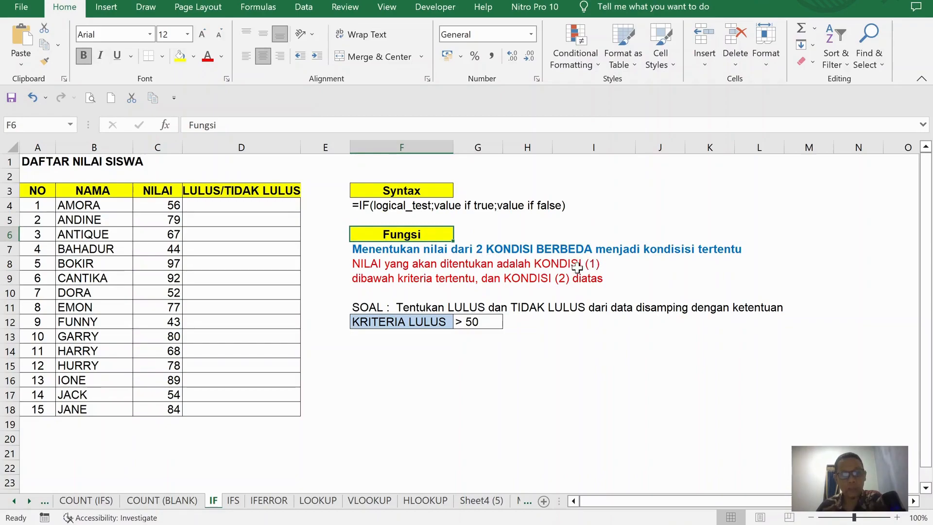
pyautogui.click(393, 161)
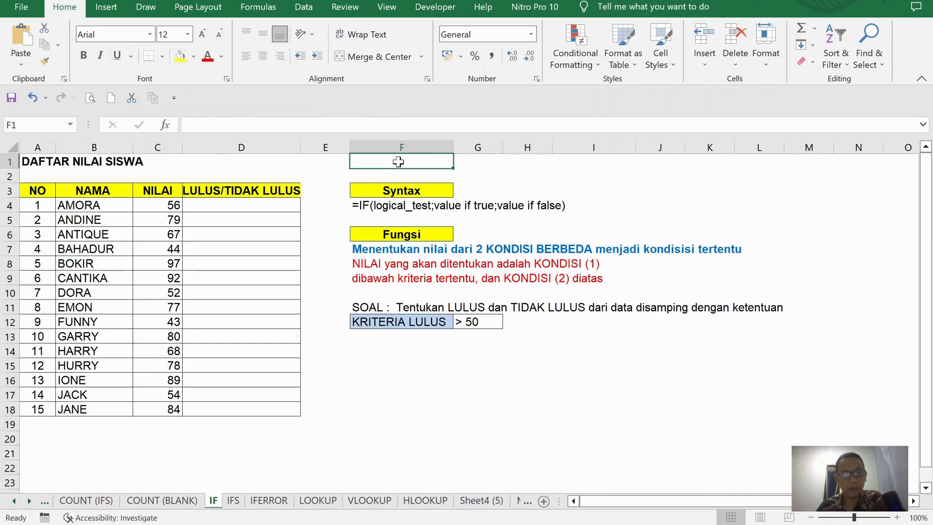
pyautogui.click(180, 56)
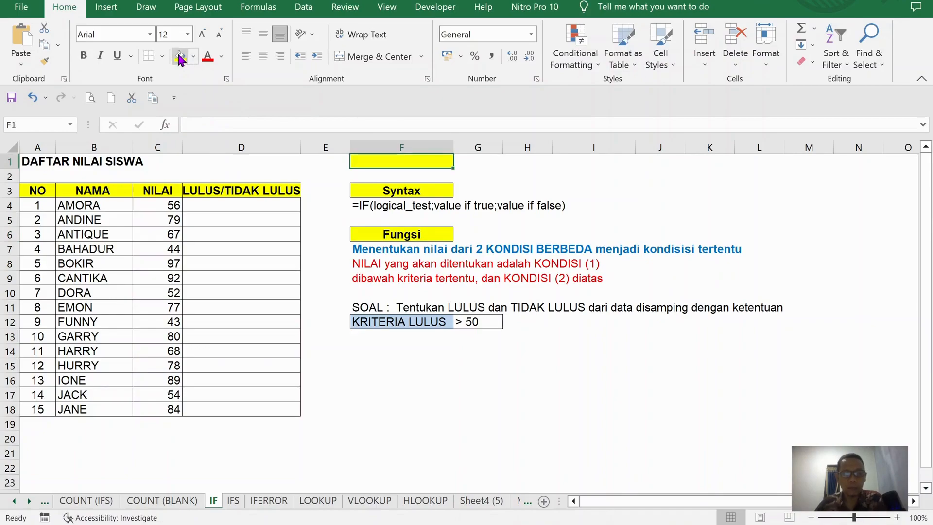
pyautogui.write('IF')
pyautogui.press('Return')
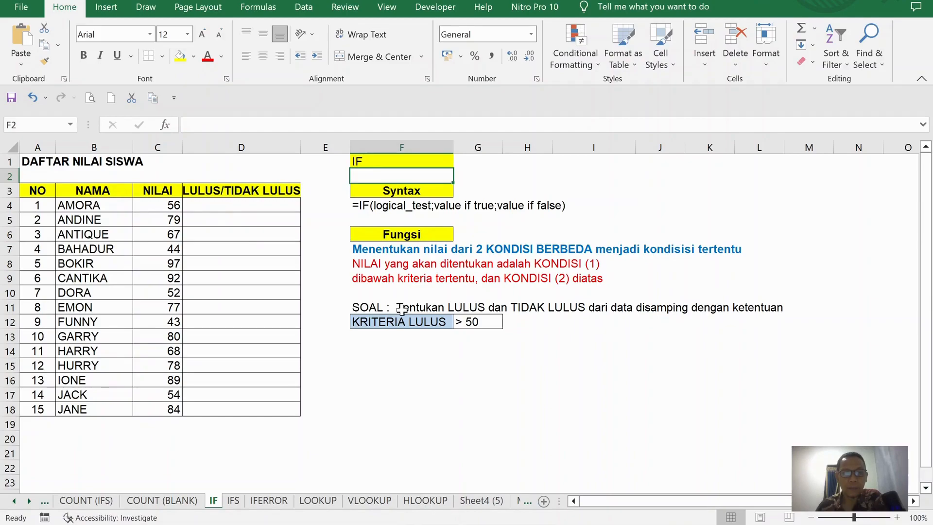
# - Enter the formula =IF(C4>50;"LULUS";"TIDAK LULUS") in D4 for the first student
pyautogui.click(374, 309)
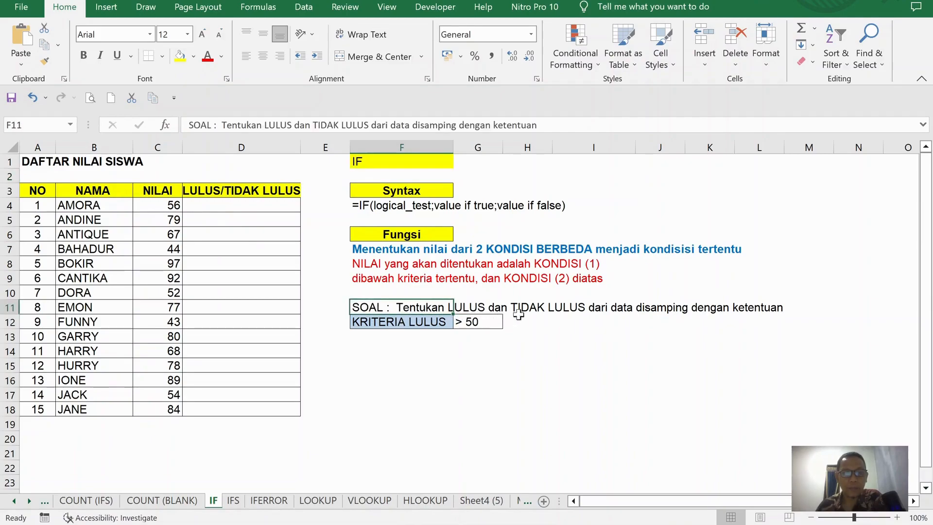
pyautogui.click(525, 352)
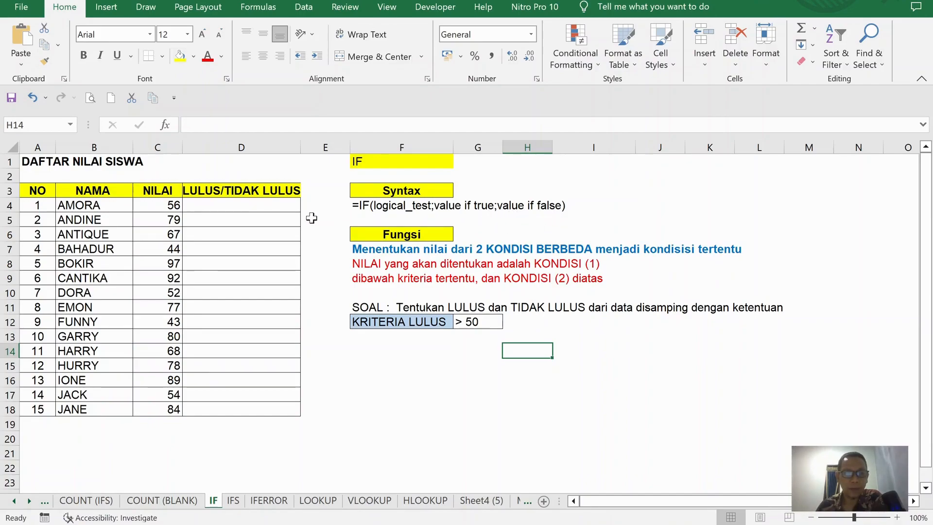
pyautogui.click(261, 204)
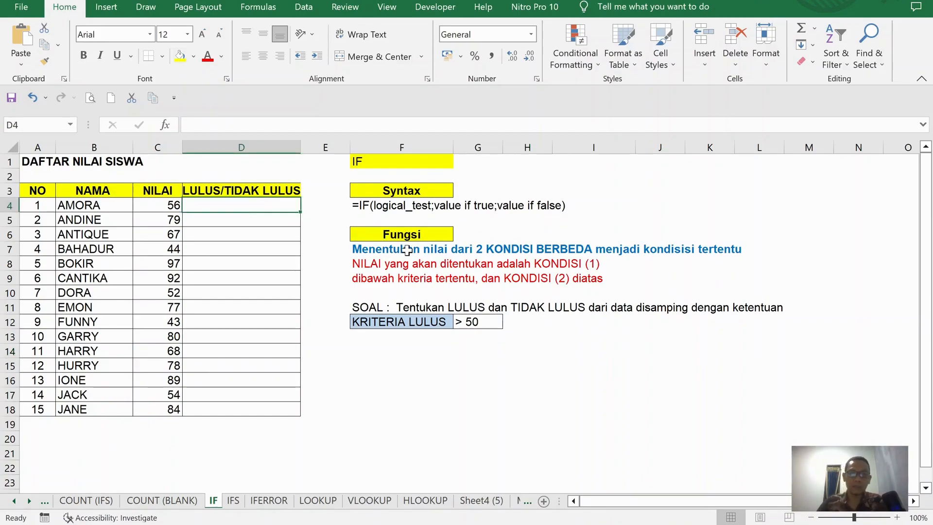
pyautogui.write('=IF(')
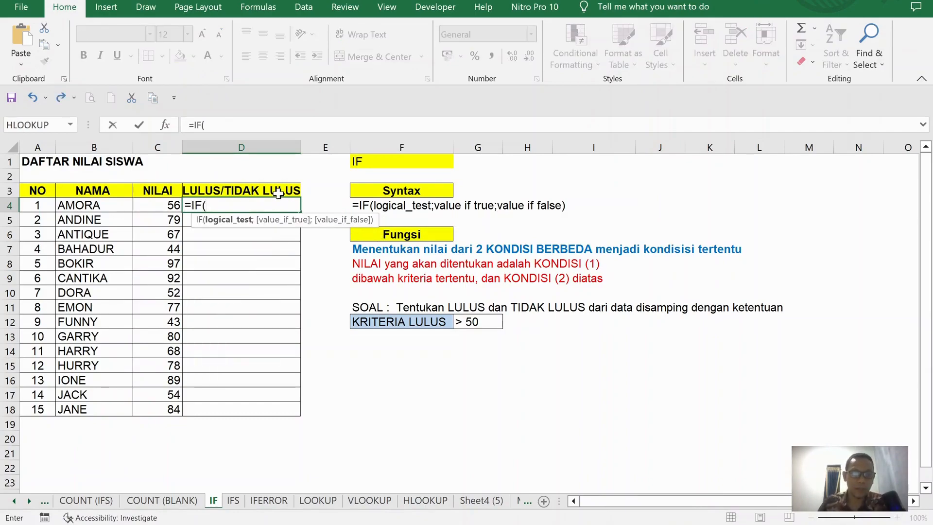
pyautogui.click(160, 204)
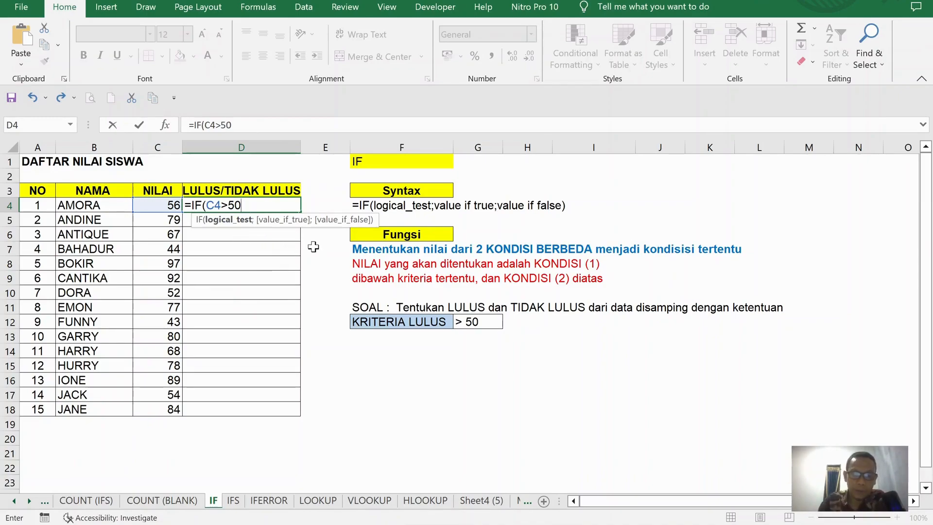
pyautogui.write(';"LULUS')
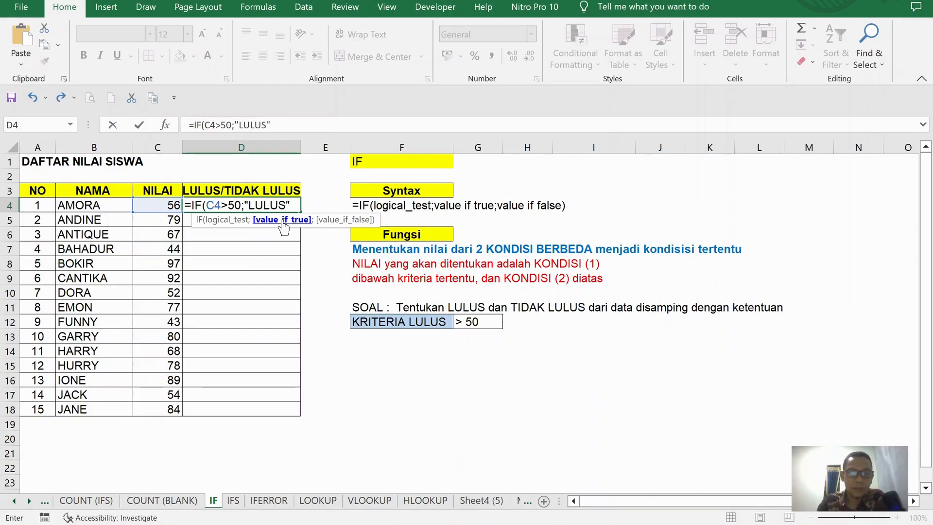
pyautogui.write(';')
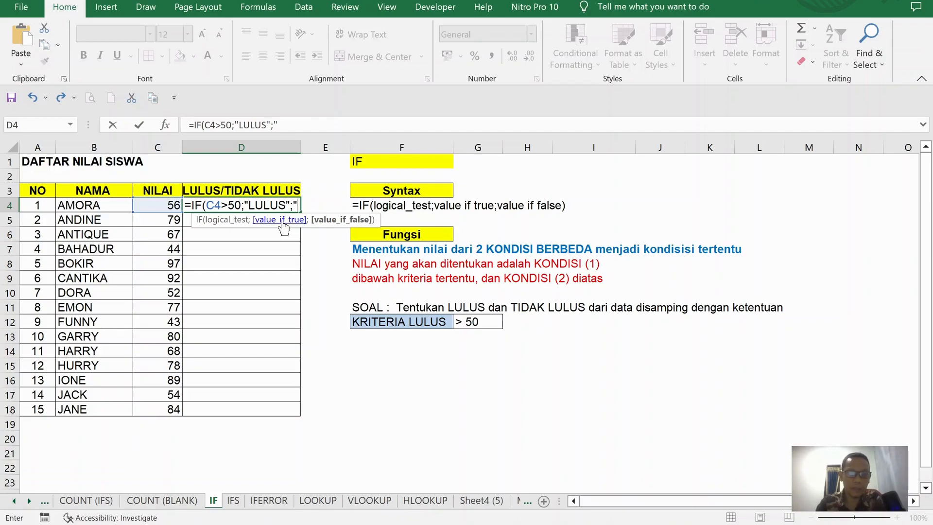
pyautogui.write('TIDAK LULUS')
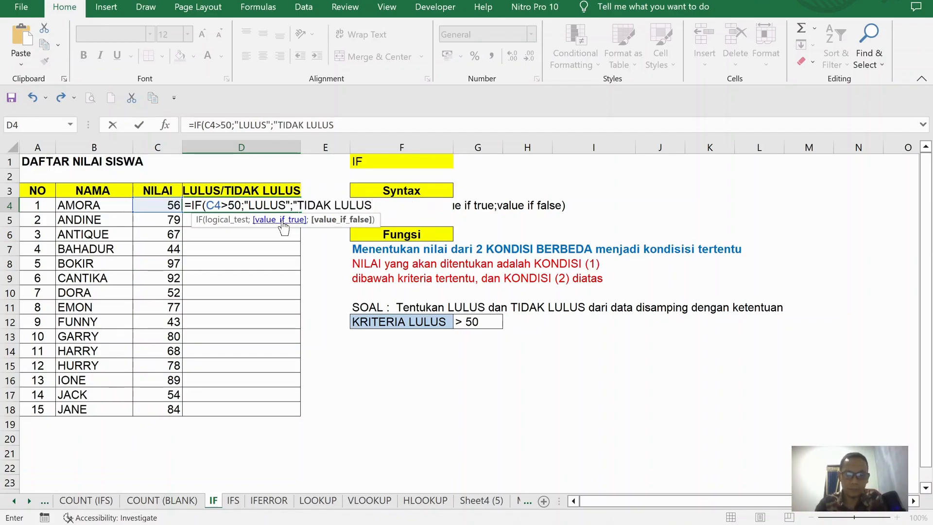
pyautogui.write('")')
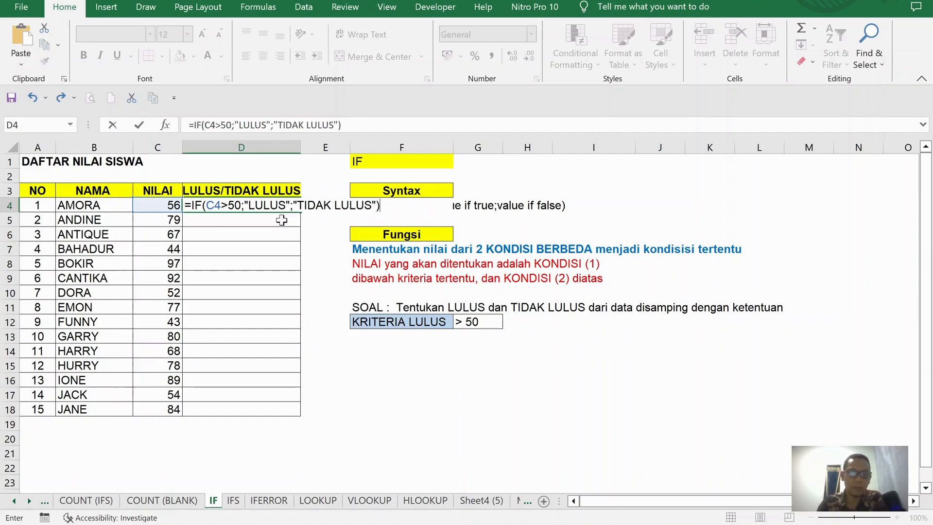
pyautogui.press('Return')
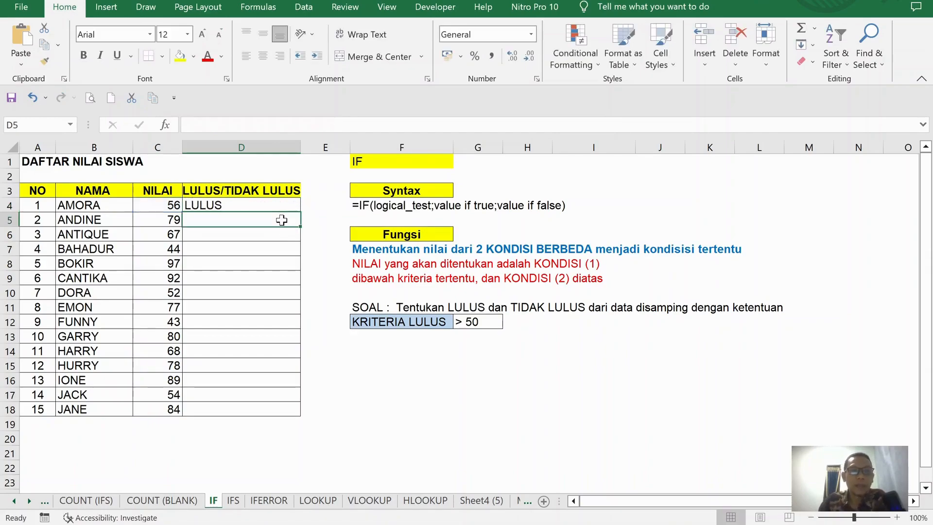
# - Copy the D4 pass/fail formula down through D18 and check the TIDAK LULUS rows
pyautogui.click(290, 201)
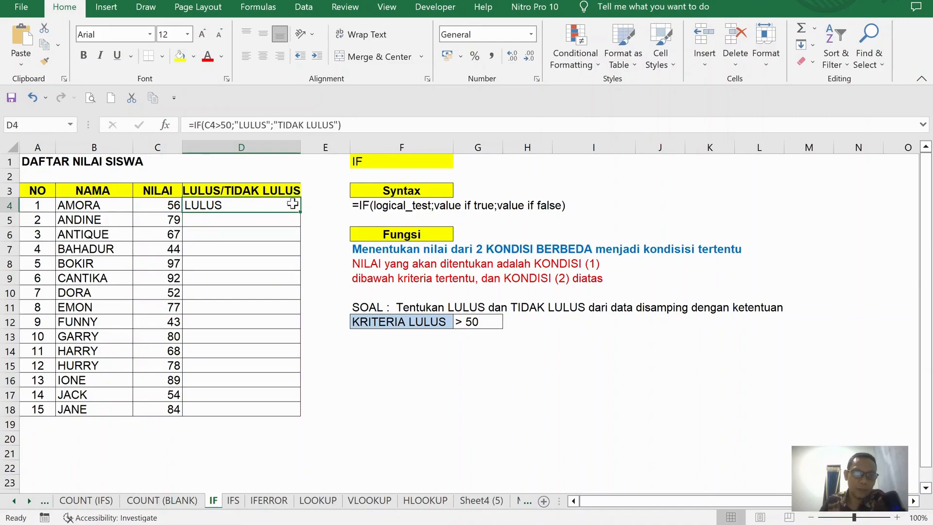
pyautogui.doubleClick(298, 210)
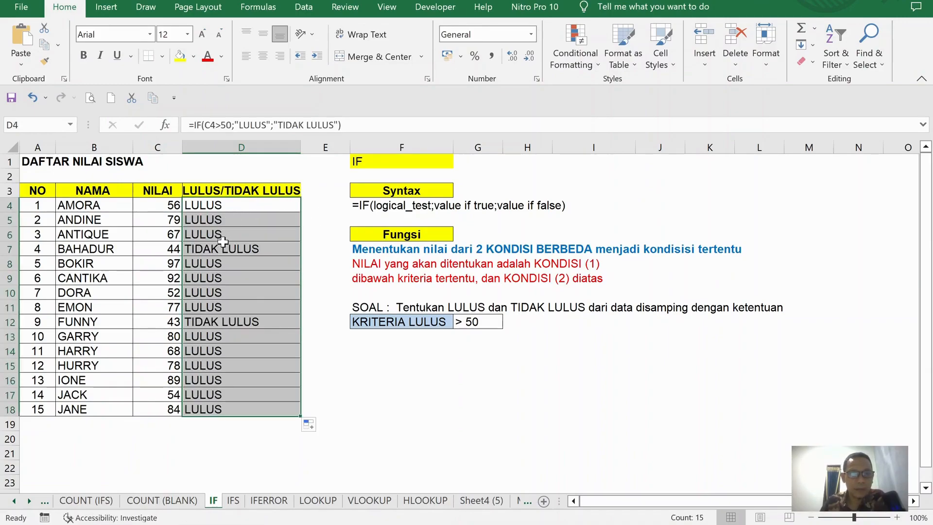
pyautogui.click(185, 249)
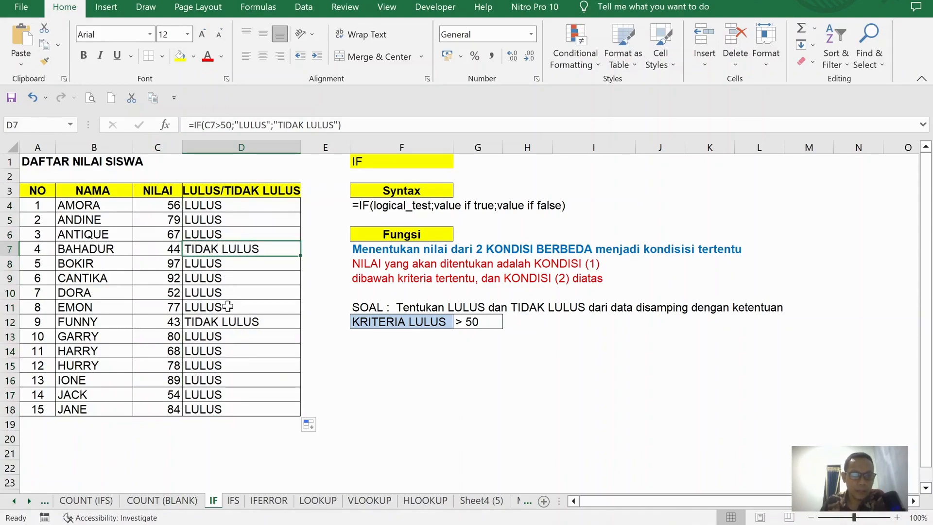
pyautogui.click(224, 322)
pyautogui.click(395, 365)
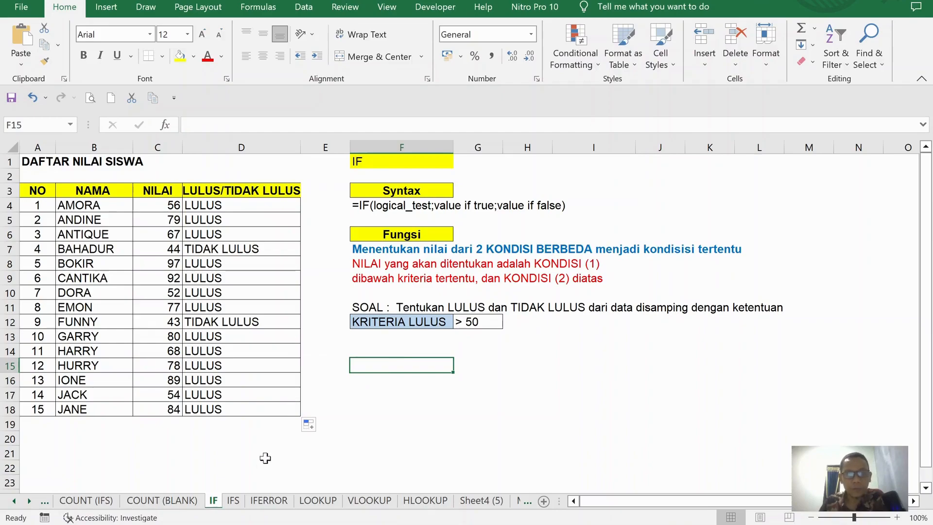
# - On the IFS sheet, correct the function name in the G4 syntax text to IFS by removing SUM
pyautogui.click(233, 500)
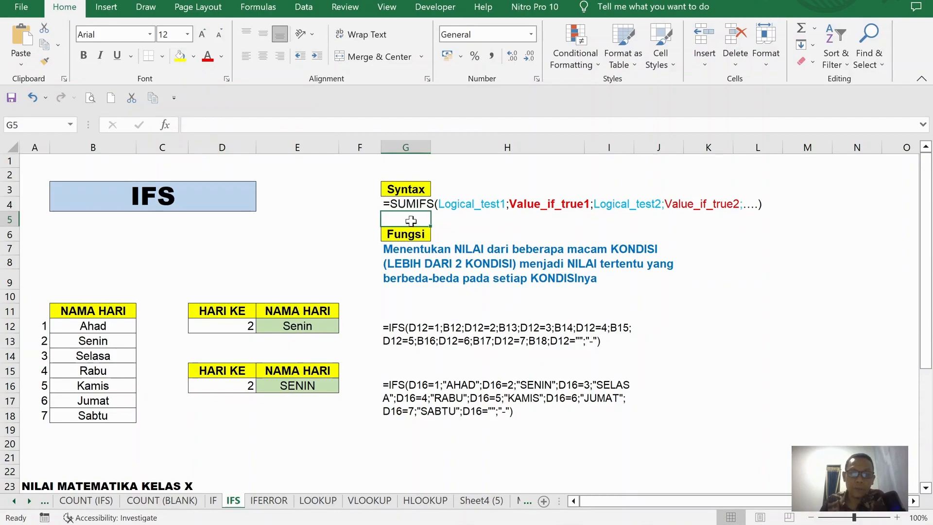
pyautogui.click(404, 204)
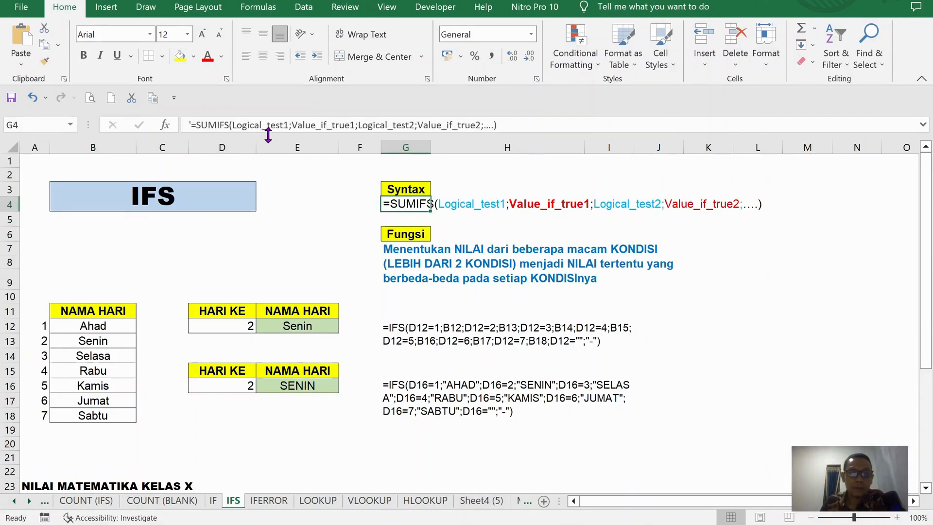
pyautogui.click(215, 126)
pyautogui.press('BackSpace')
pyautogui.press('BackSpace')
pyautogui.press('BackSpace')
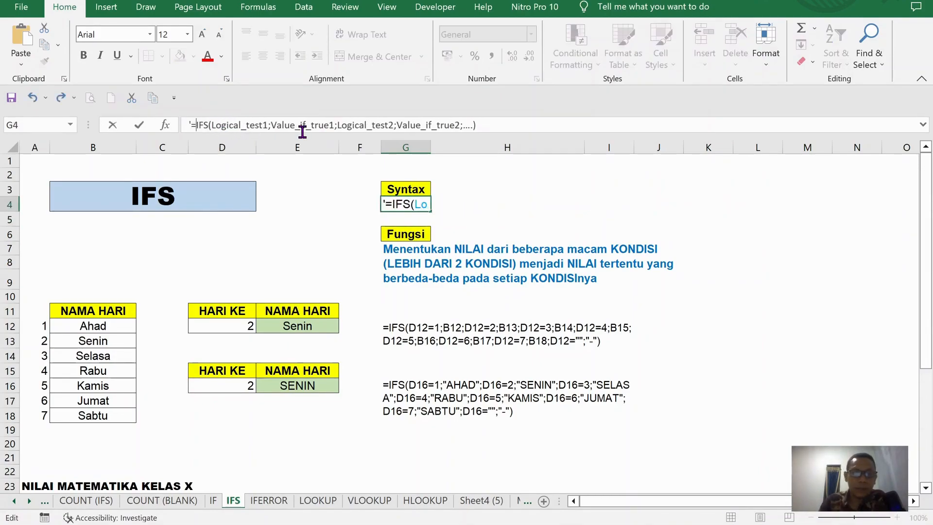
pyautogui.press('Return')
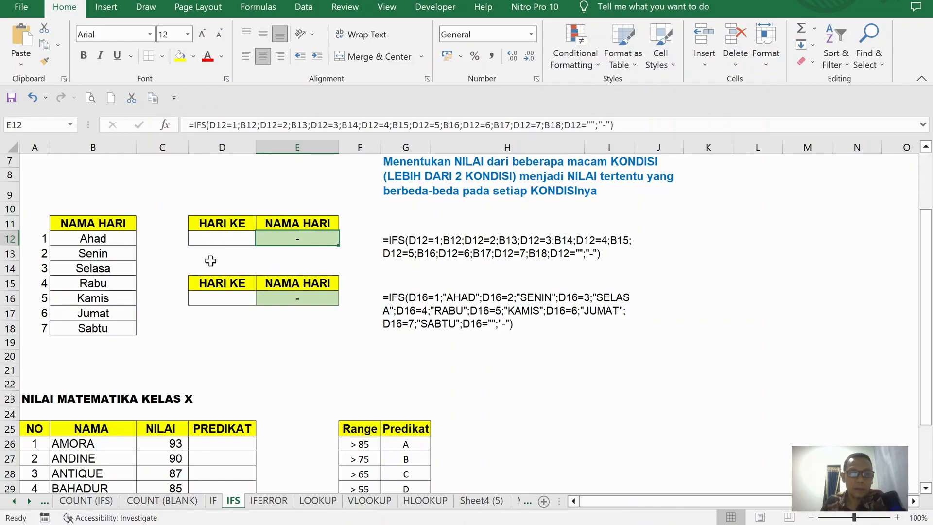
# - Clear the existing IFS formula from the upper NAMA HARI result cell E12
pyautogui.click(233, 288)
pyautogui.click(281, 224)
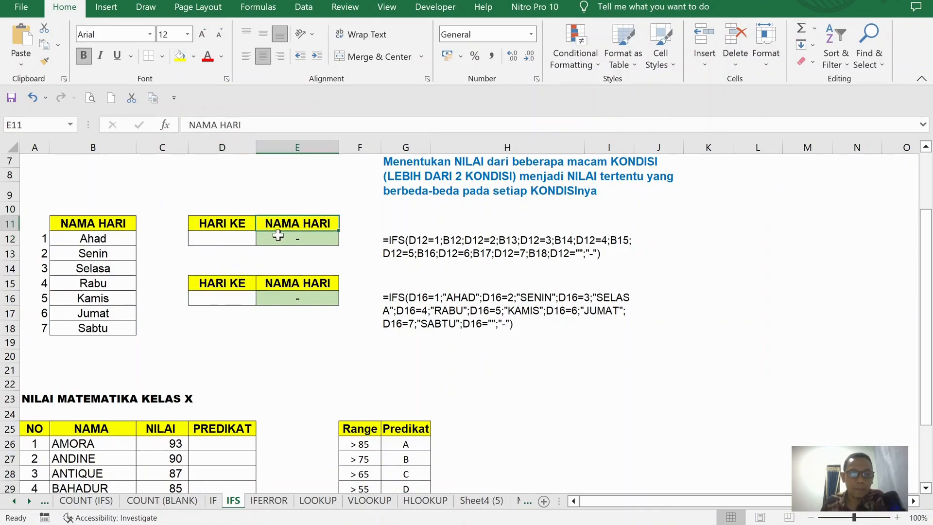
pyautogui.click(278, 237)
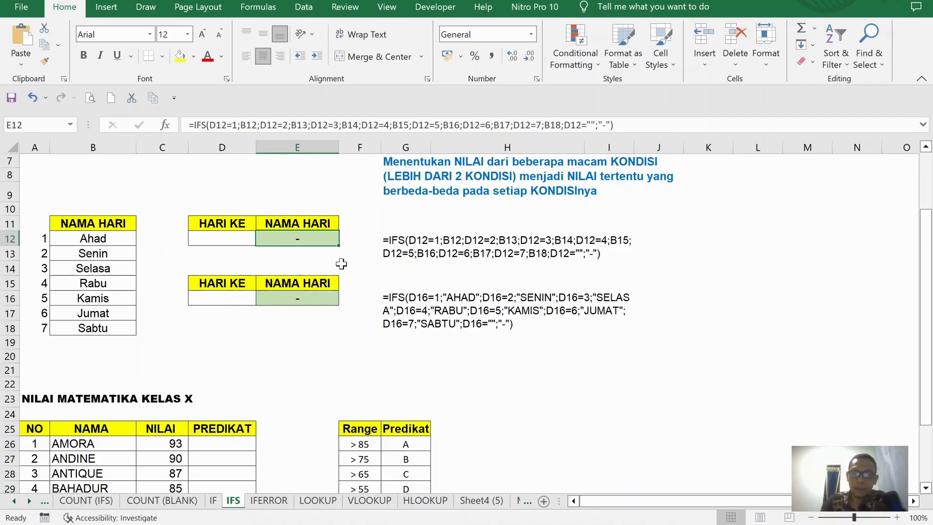
pyautogui.press('Delete')
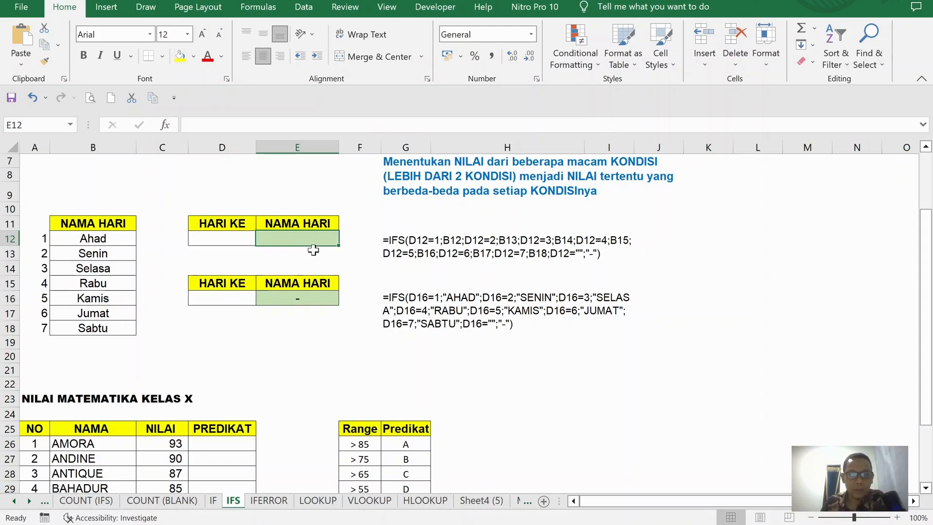
# - Start an IFS formula in E12 whose first condition D12=1 returns the day name in B12
pyautogui.scroll(2, 374, 231)
pyautogui.scroll(-1, 388, 239)
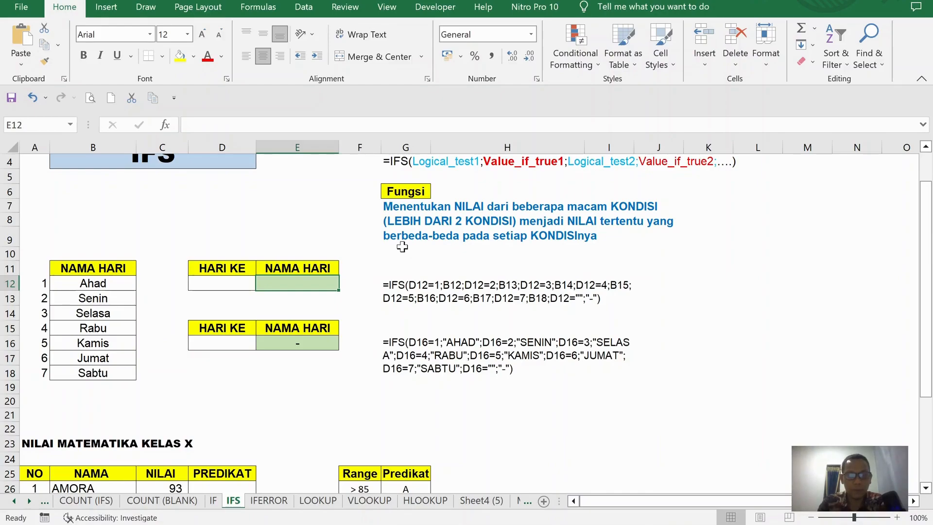
pyautogui.write('=')
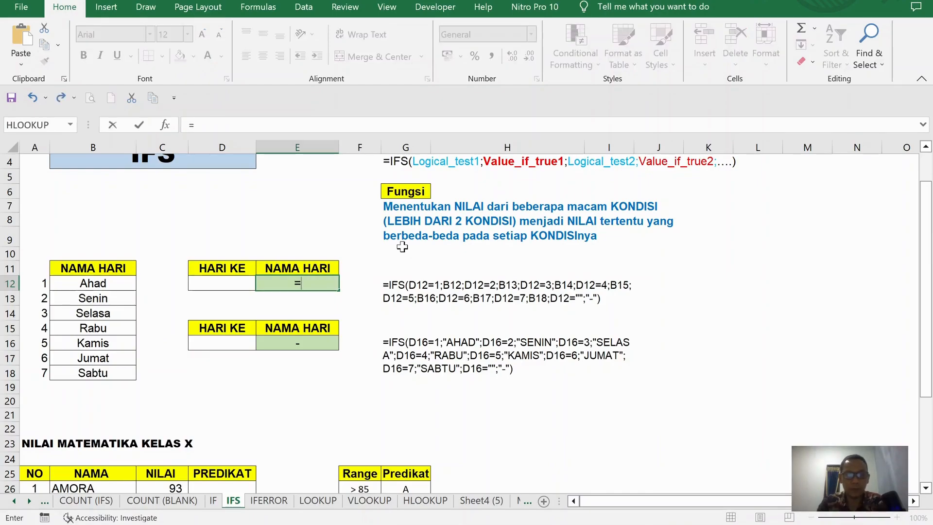
pyautogui.write('IFS')
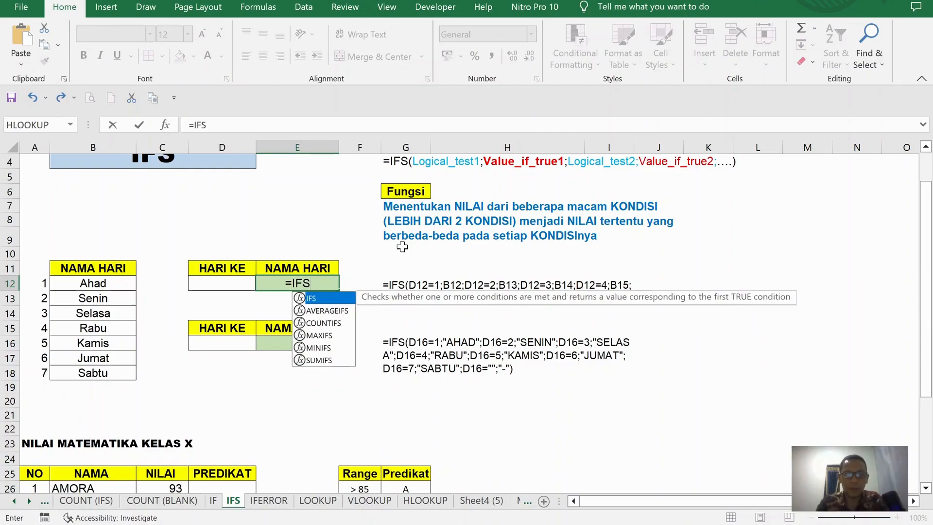
pyautogui.write('(')
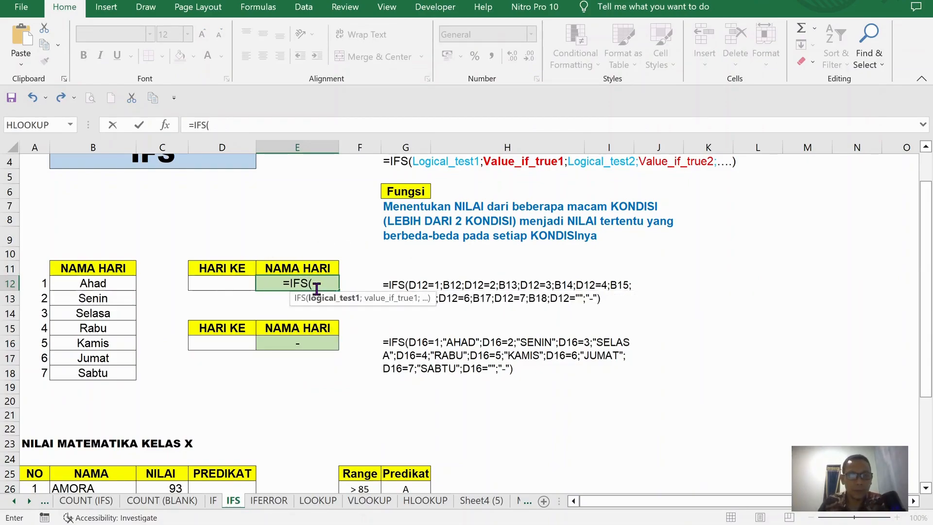
pyautogui.click(215, 285)
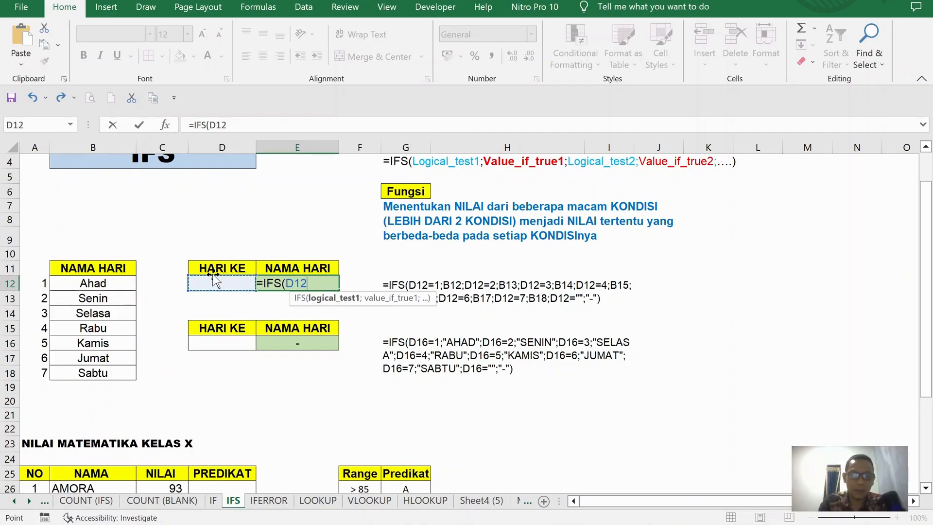
pyautogui.write('=1')
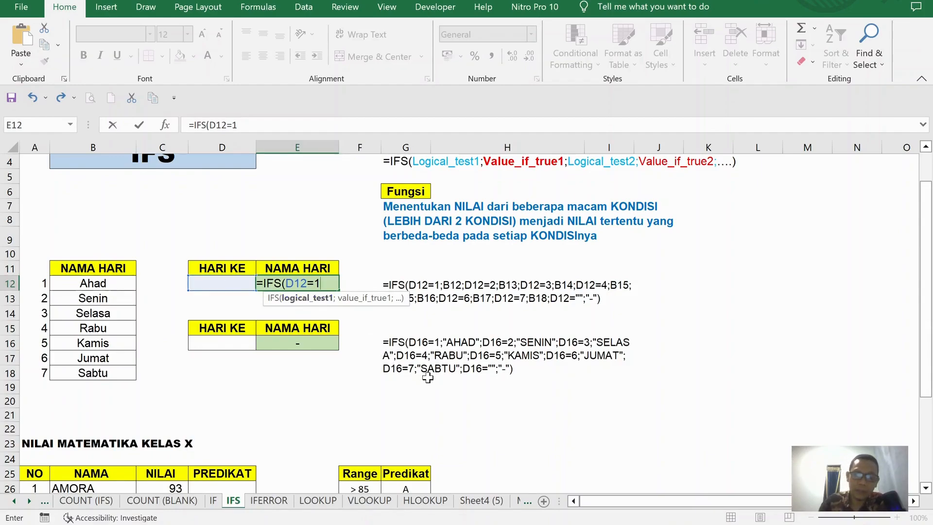
pyautogui.write(';')
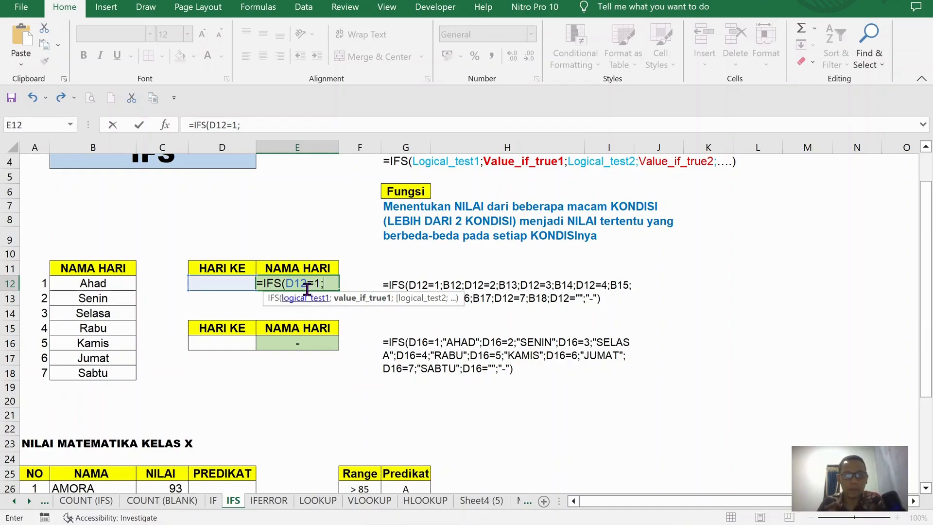
pyautogui.click(87, 278)
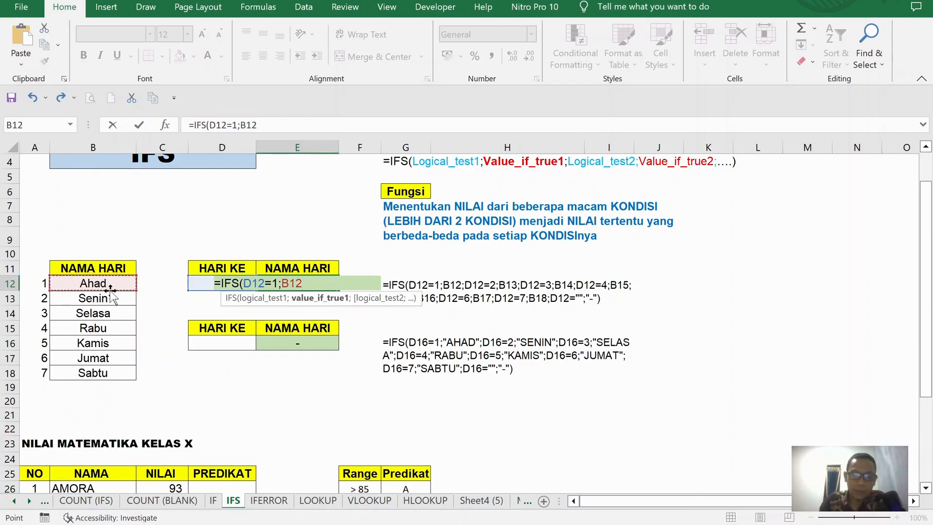
# - Extend the E12 IFS formula with D12=2 returning B13 and D12=3 returning B14
pyautogui.write(';')
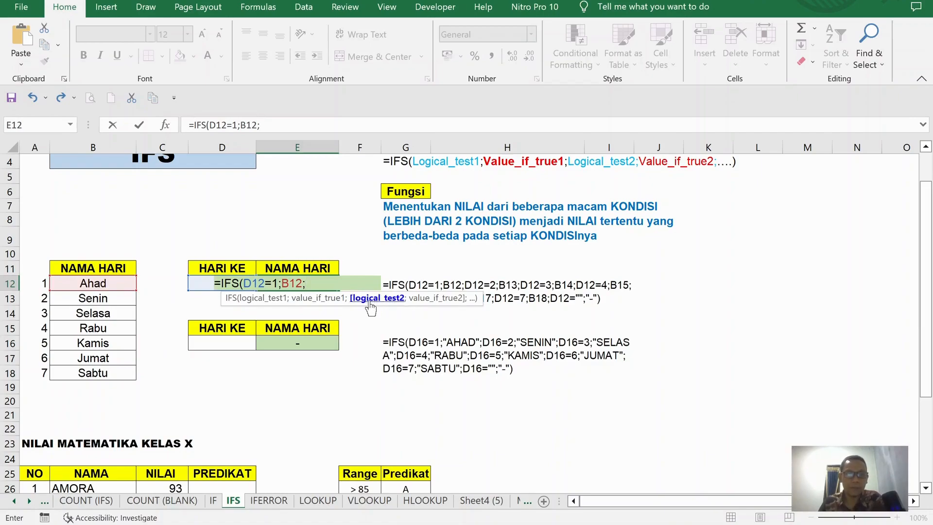
pyautogui.write('D12')
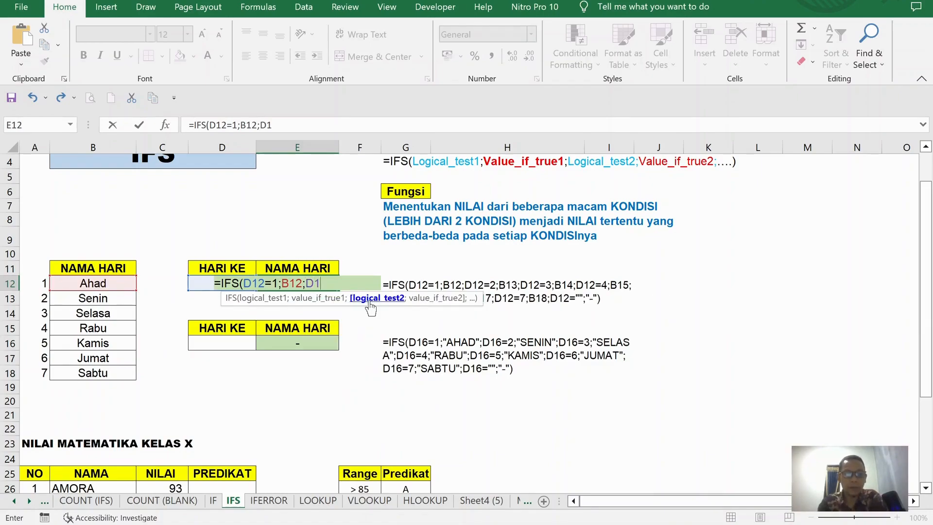
pyautogui.write('=2')
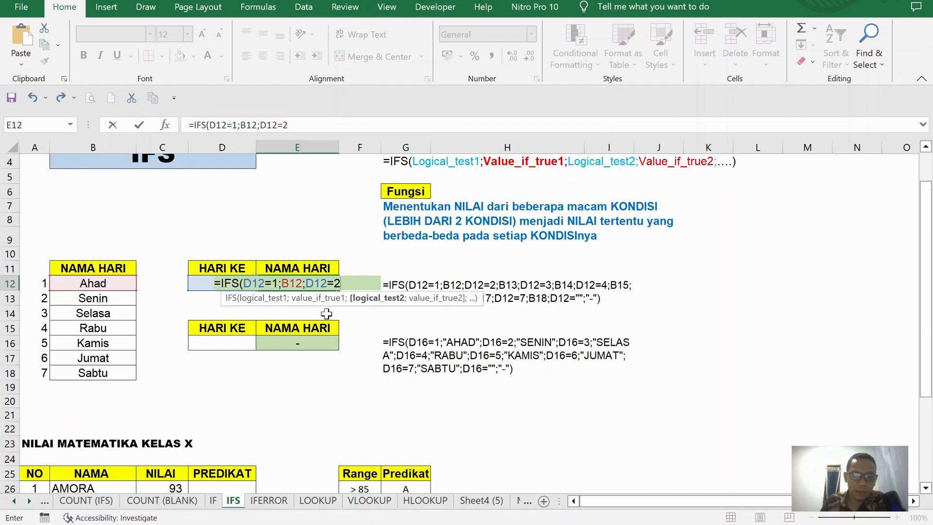
pyautogui.write(';')
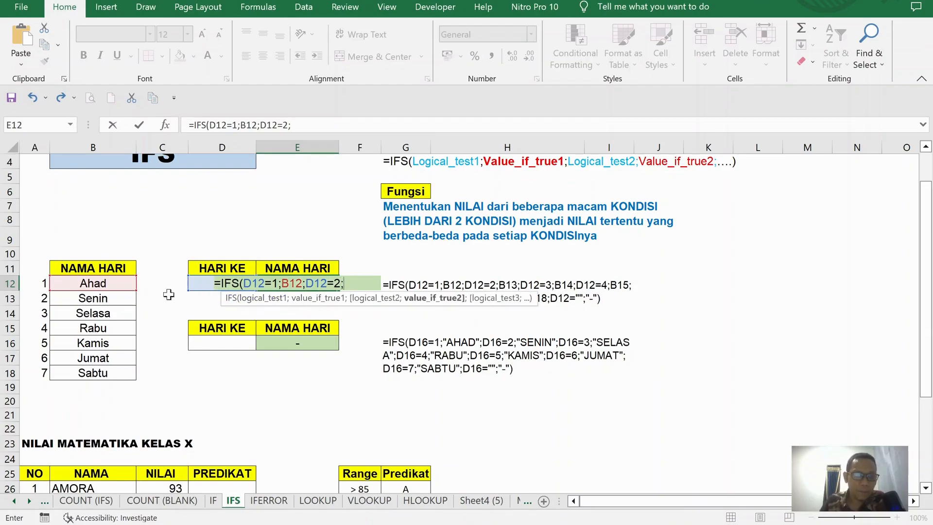
pyautogui.click(93, 298)
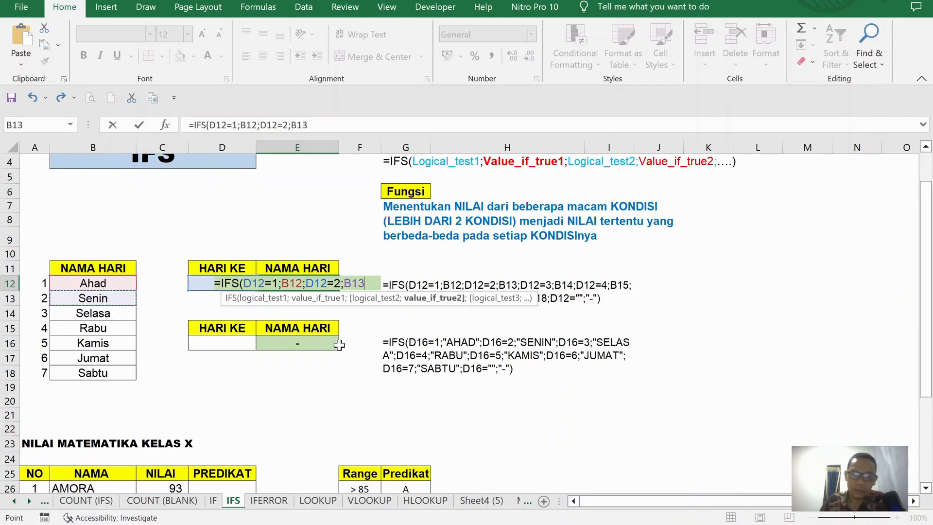
pyautogui.write(';')
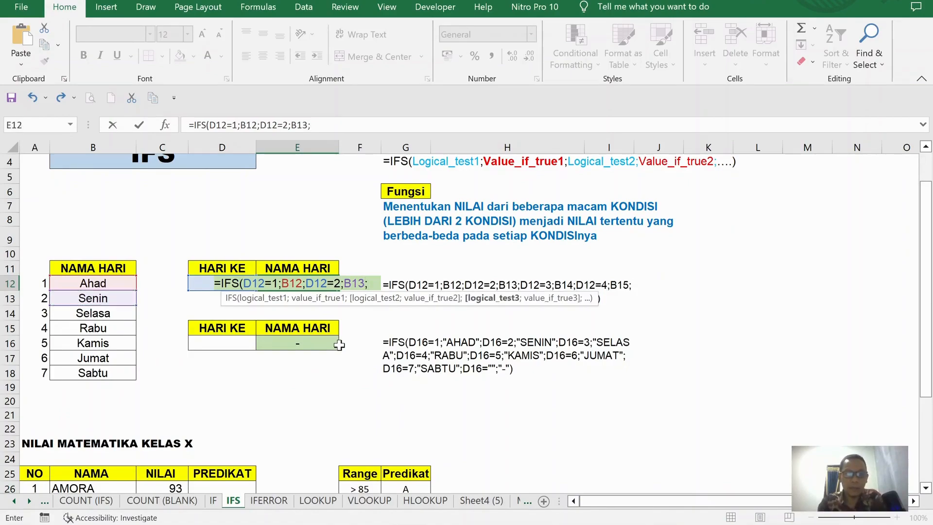
pyautogui.write('D12')
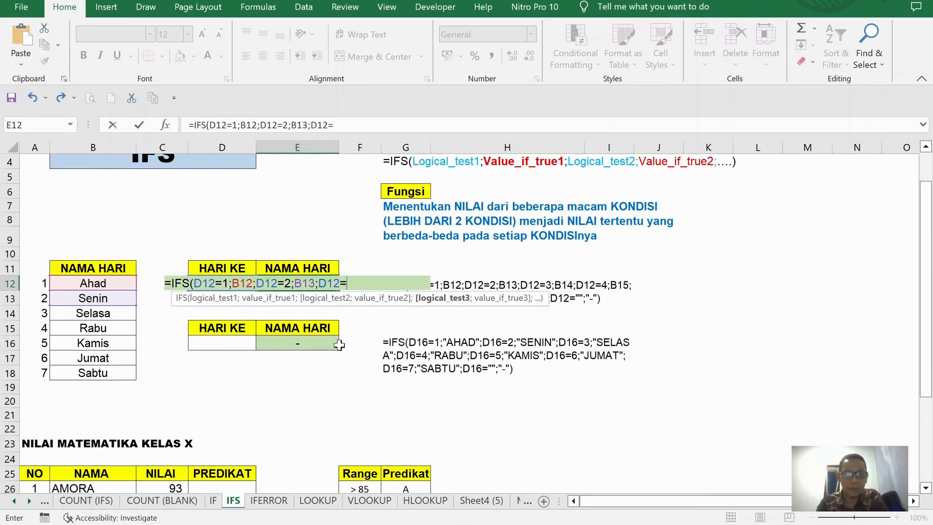
pyautogui.write('=3;')
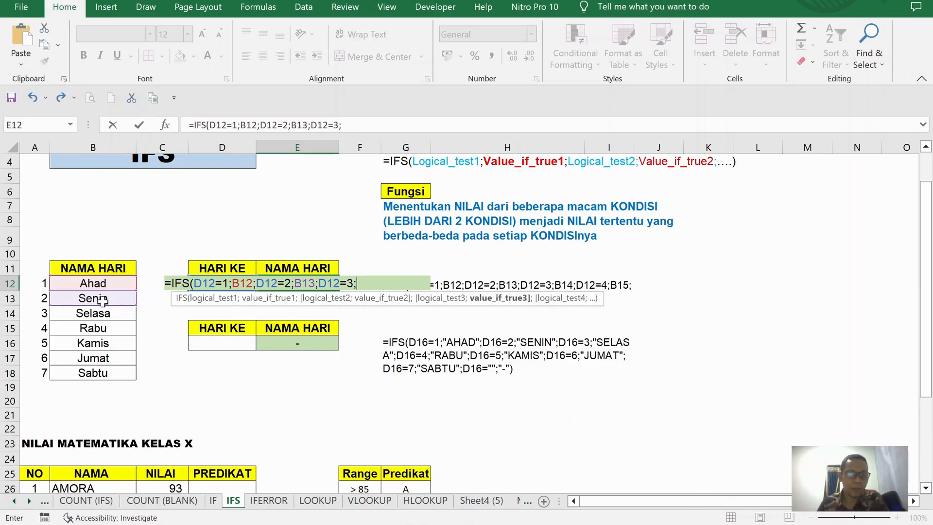
pyautogui.click(93, 313)
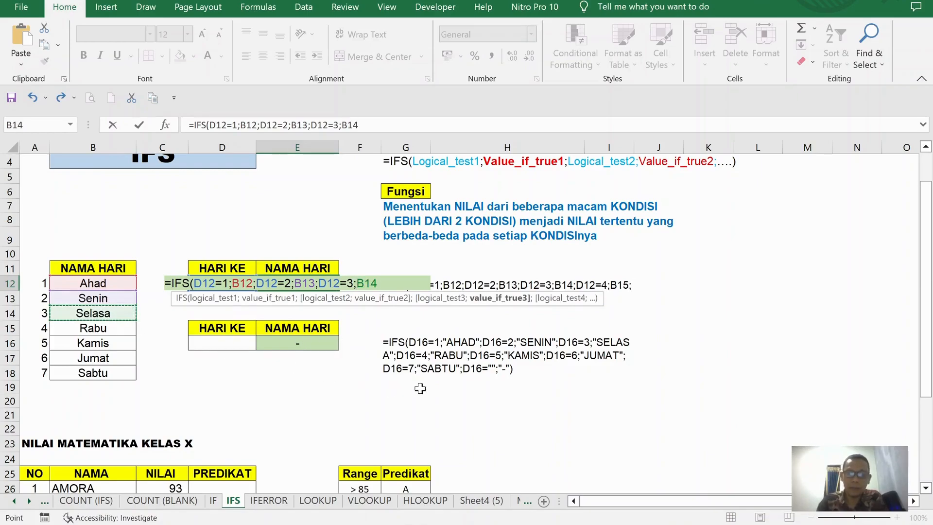
# - Add D12=4 returning B15 and D12=5 returning B16 to the E12 formula, and begin another D12= condition
pyautogui.write(';')
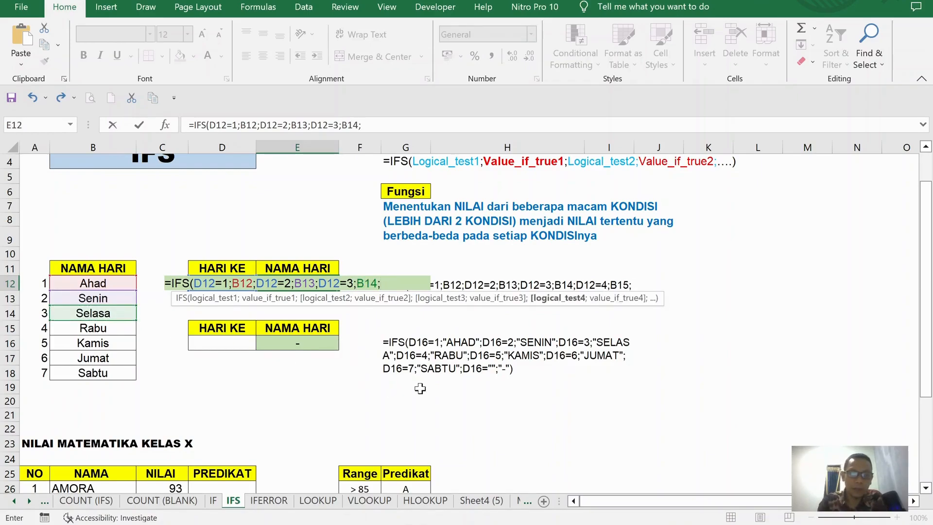
pyautogui.write('D')
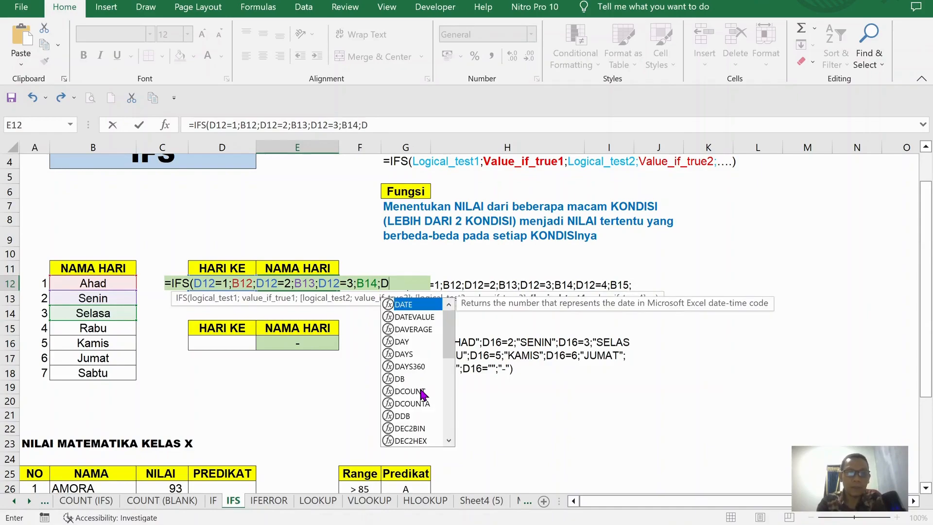
pyautogui.write('12=4')
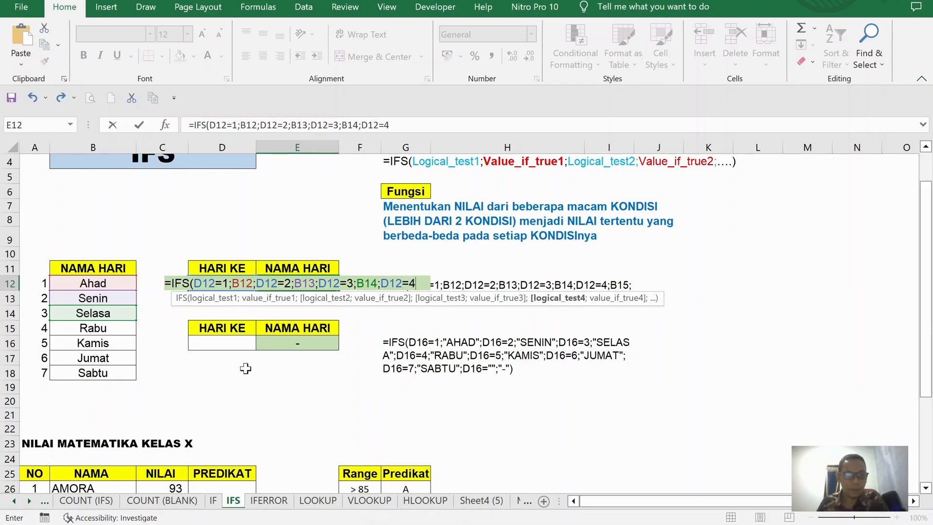
pyautogui.write(';')
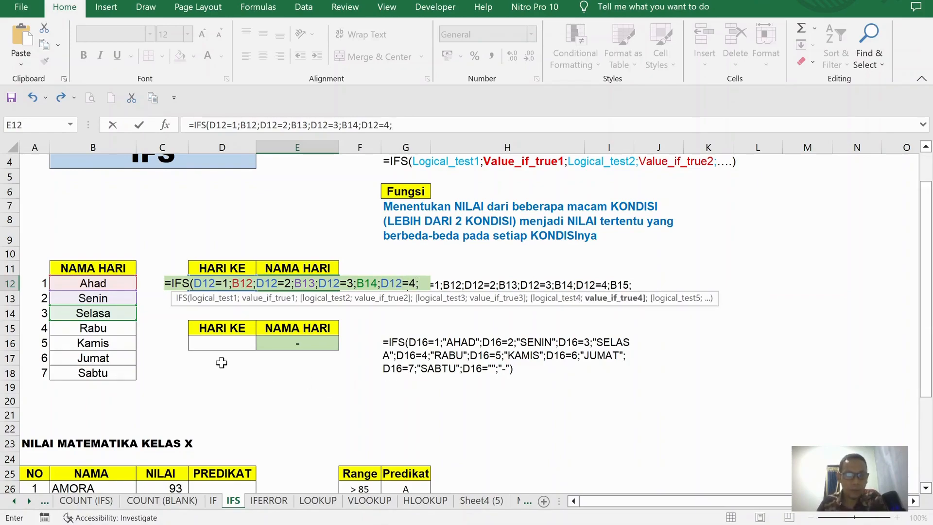
pyautogui.click(106, 328)
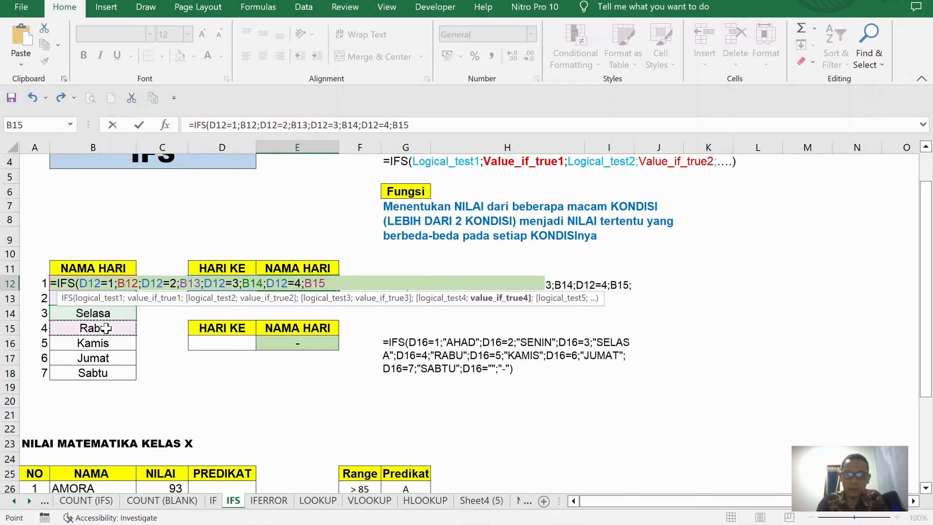
pyautogui.write(';D1')
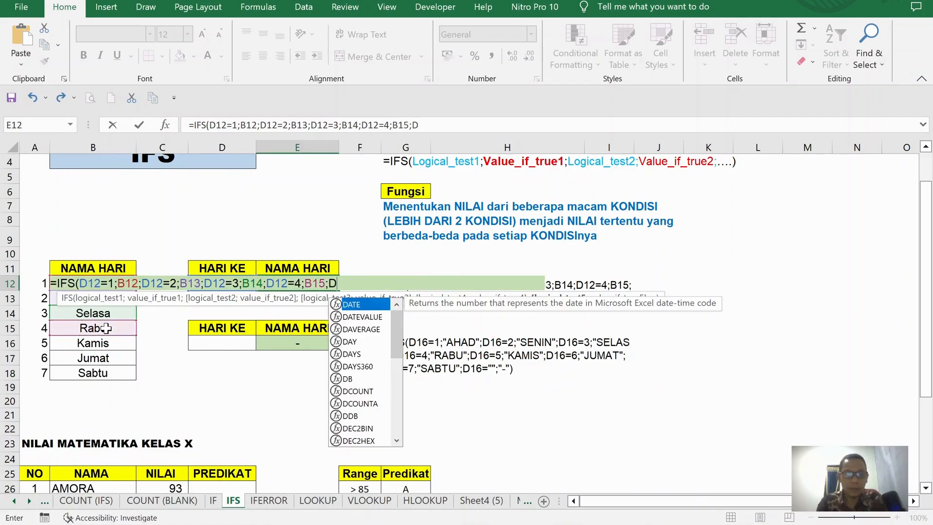
pyautogui.write('2=5;')
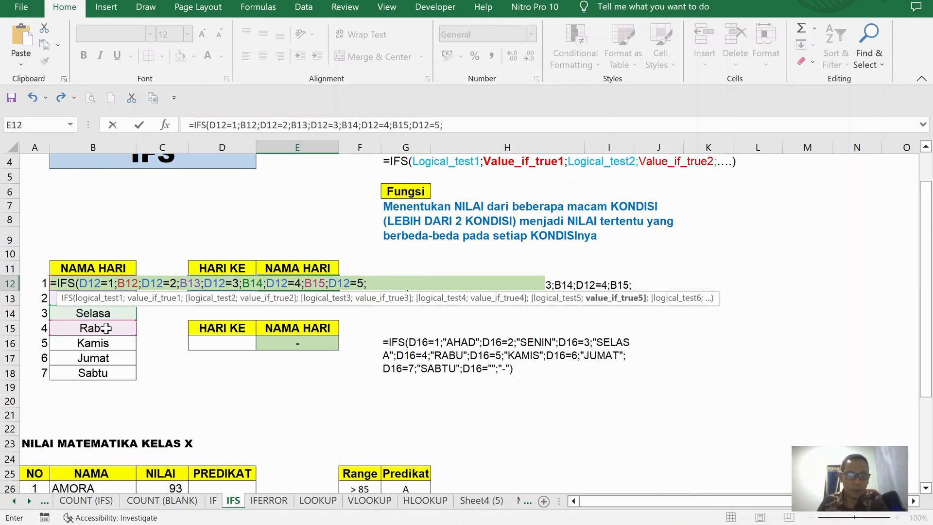
pyautogui.click(100, 348)
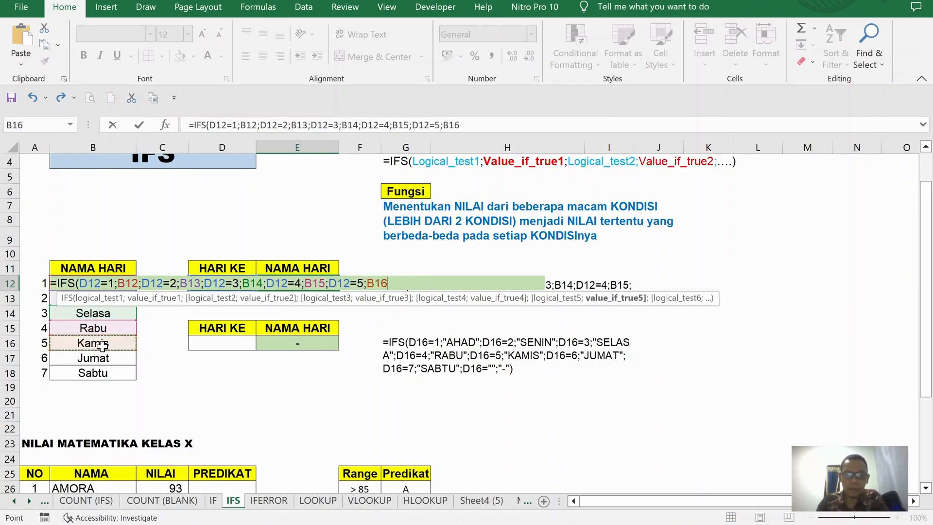
pyautogui.write(';D12=')
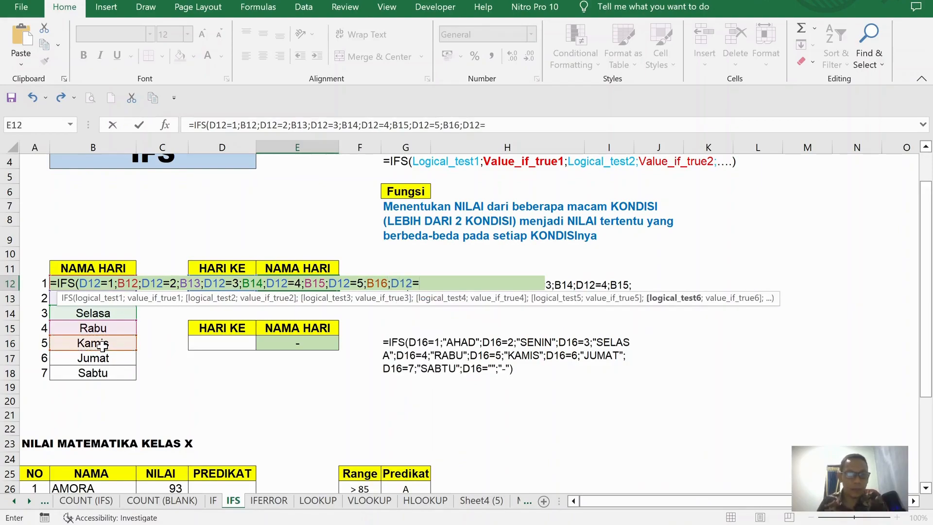
pyautogui.click(101, 356)
pyautogui.write(';')
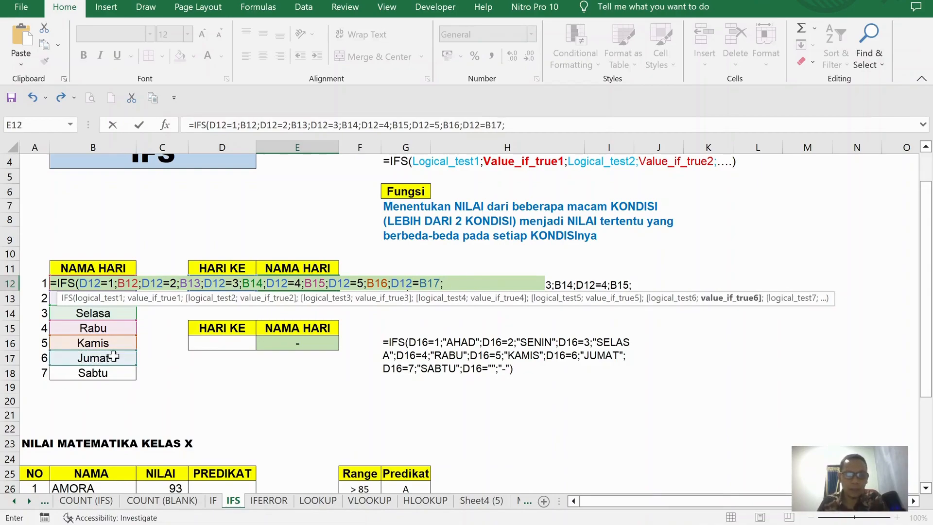
pyautogui.press('BackSpace')
pyautogui.press('BackSpace')
pyautogui.press('BackSpace')
pyautogui.press('BackSpace')
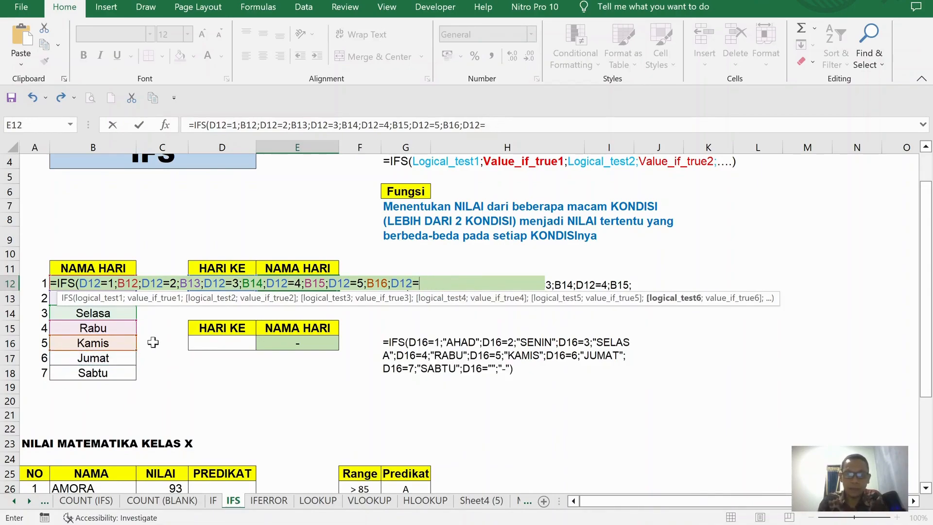
# - Complete the E12 IFS formula with D12=6 returning B17 and D12=7 returning B18, enter it and reselect the cell
pyautogui.write('6;')
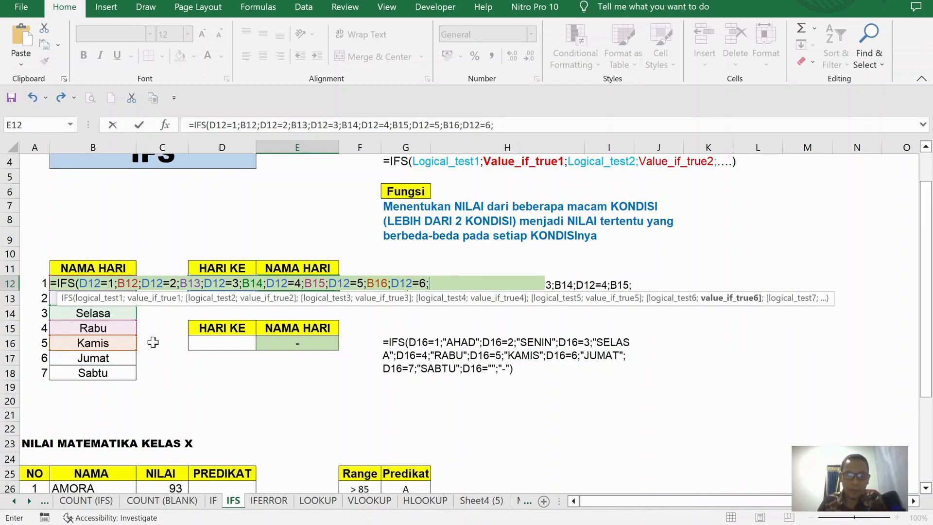
pyautogui.click(89, 357)
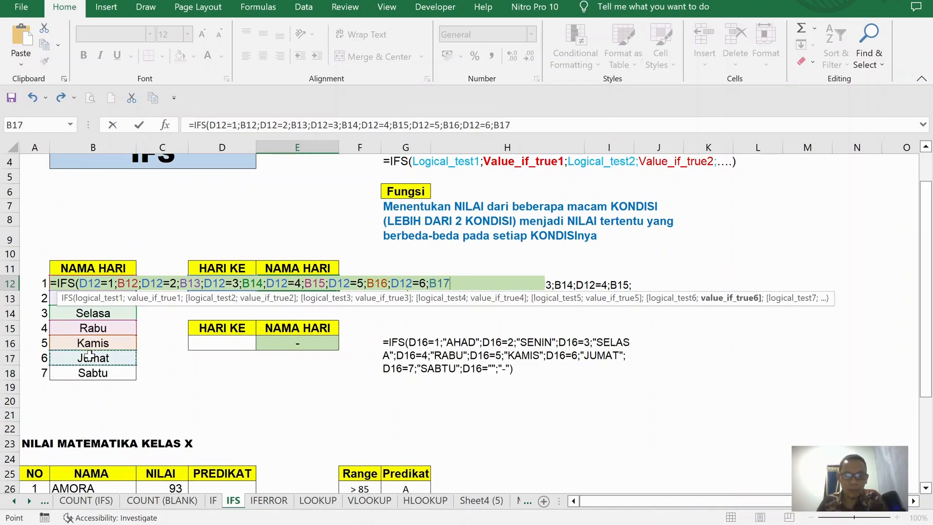
pyautogui.write(';D12=')
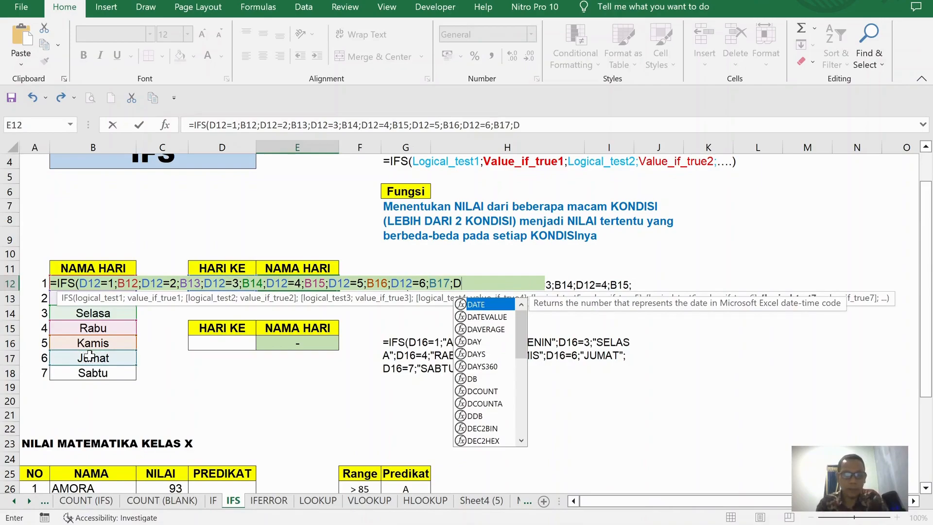
pyautogui.write('7;')
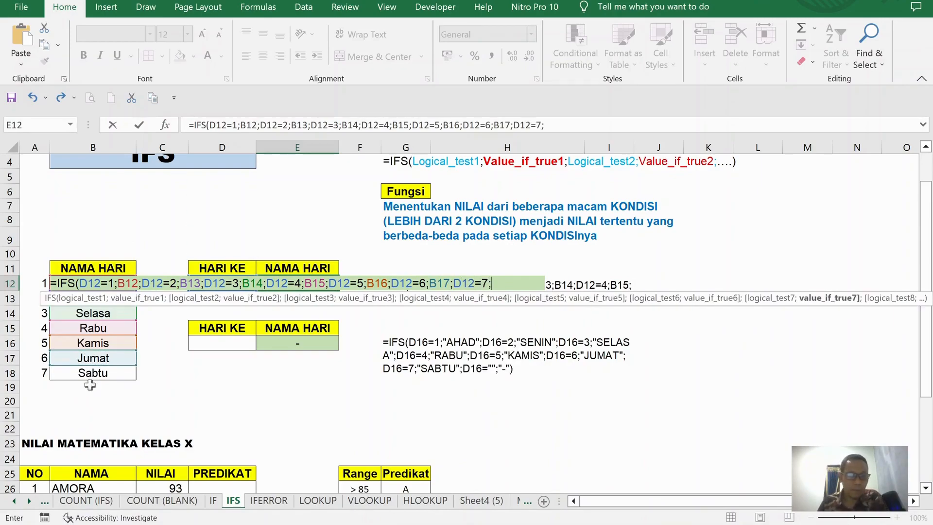
pyautogui.click(93, 379)
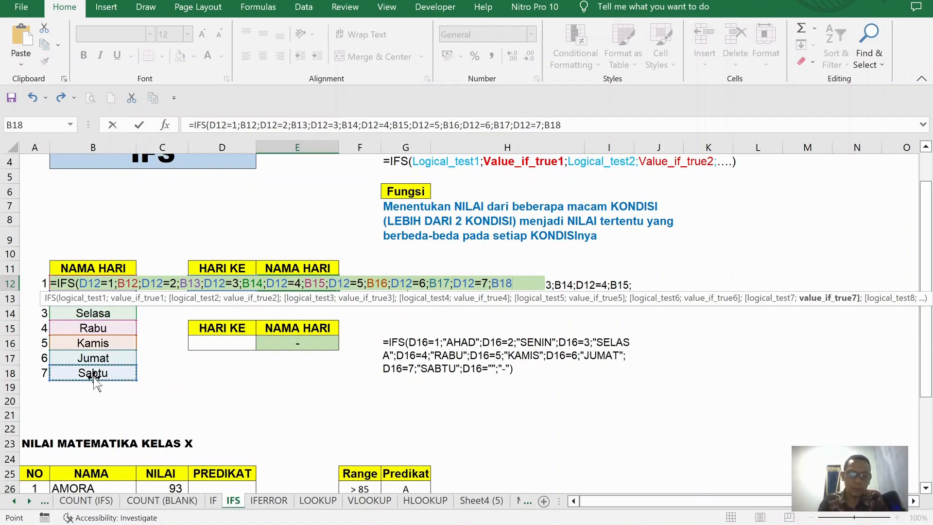
pyautogui.write(')')
pyautogui.press('Return')
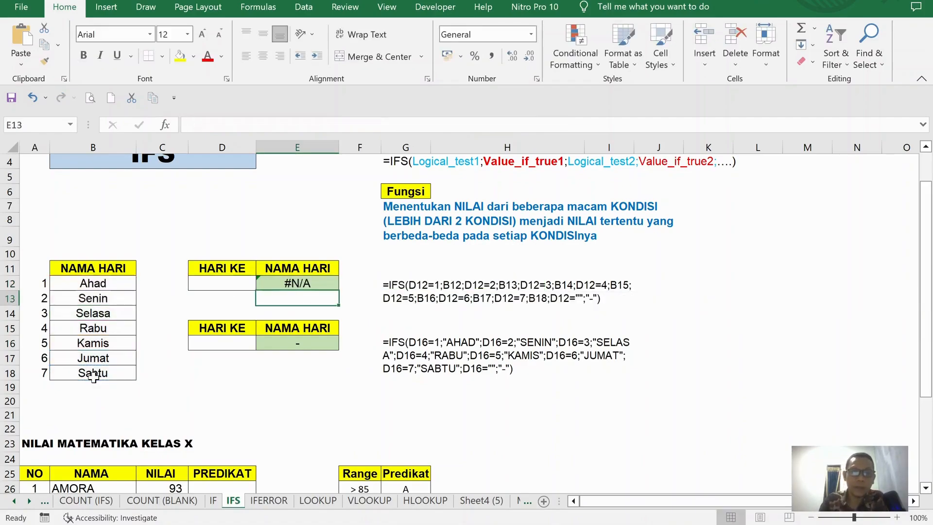
pyautogui.click(316, 279)
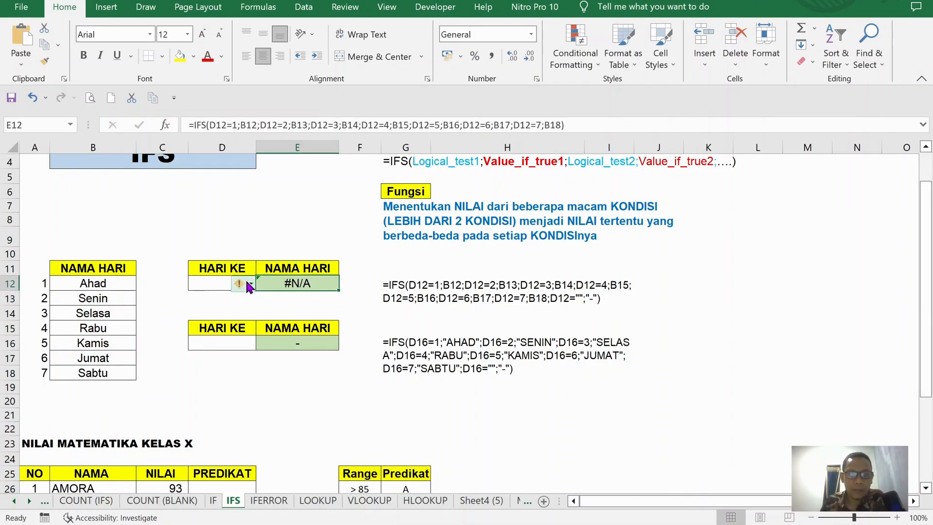
# - Test the day-name formula by entering day number 2 in D12, and reselect that cell
pyautogui.click(218, 281)
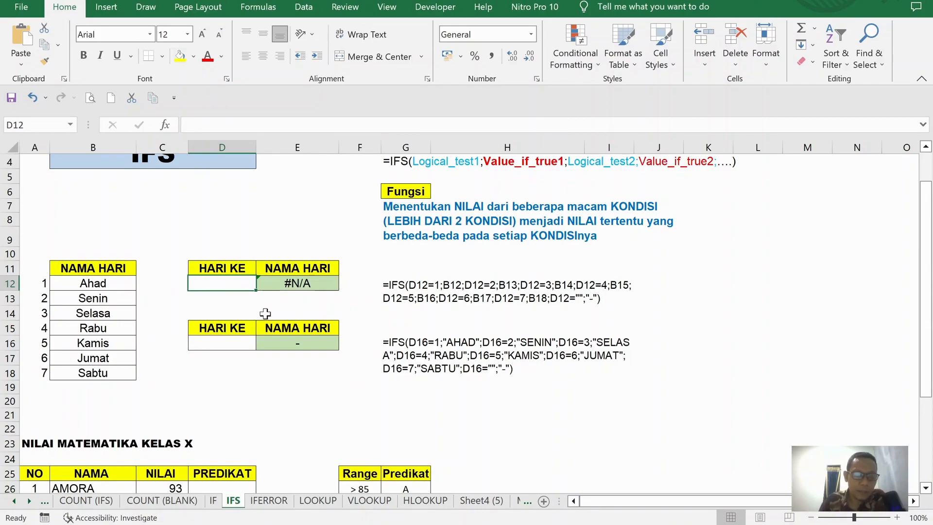
pyautogui.write('2')
pyautogui.press('Return')
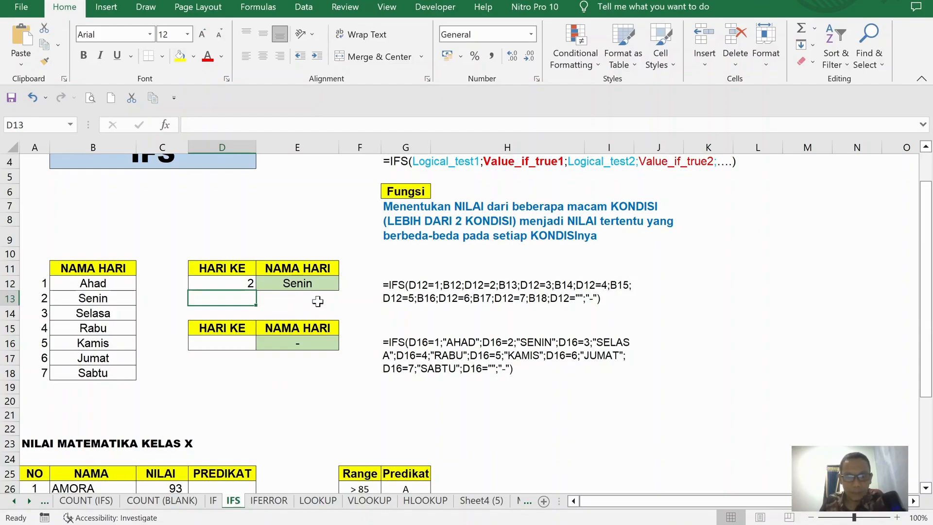
pyautogui.click(243, 286)
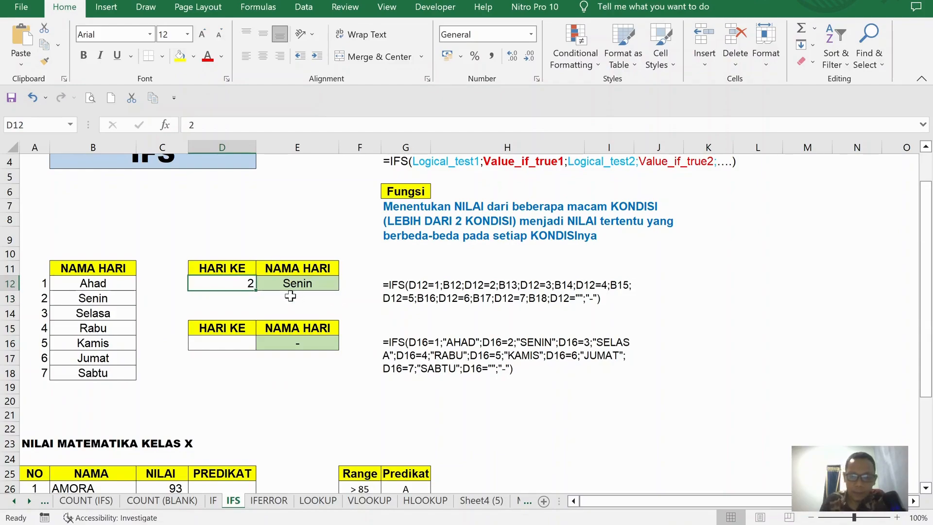
# - Clear the formula in E12, search the function list for IFS and open its arguments for that cell
pyautogui.click(312, 276)
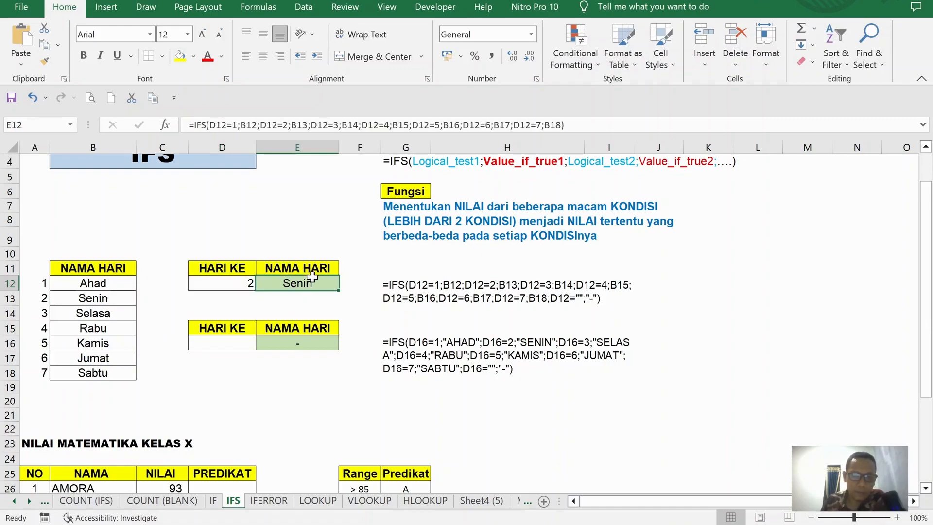
pyautogui.press('Delete')
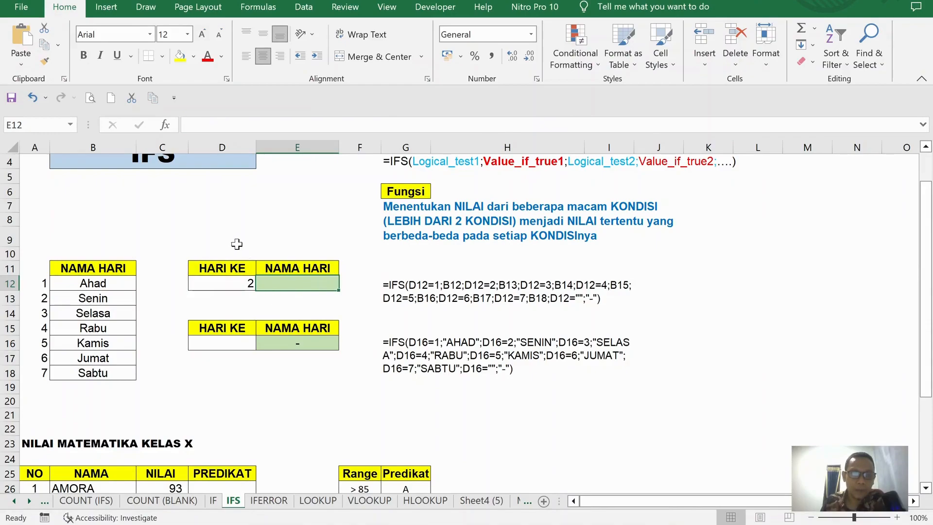
pyautogui.click(166, 126)
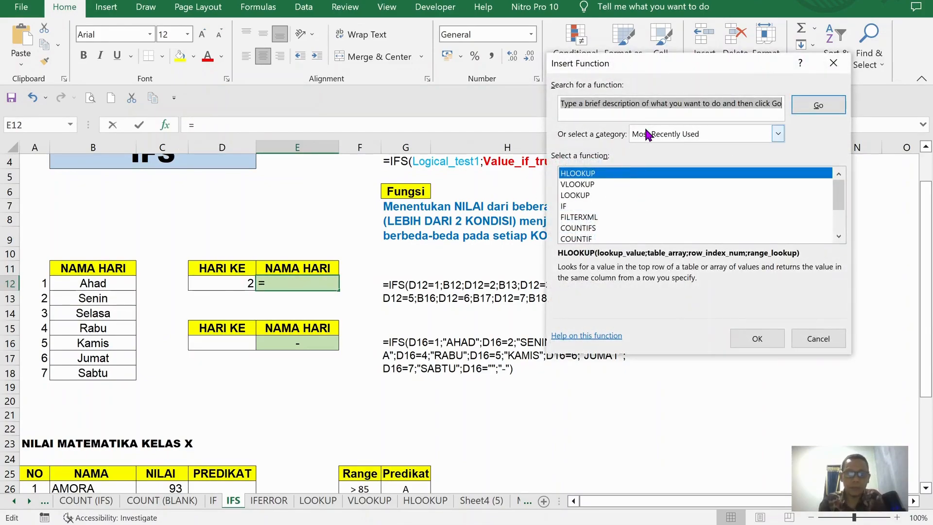
pyautogui.write('IFS')
pyautogui.press('Return')
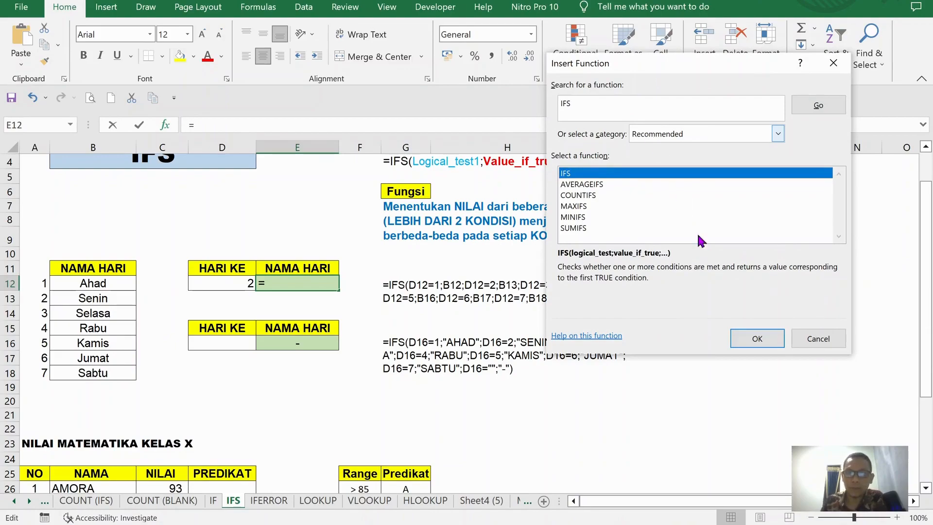
pyautogui.click(758, 339)
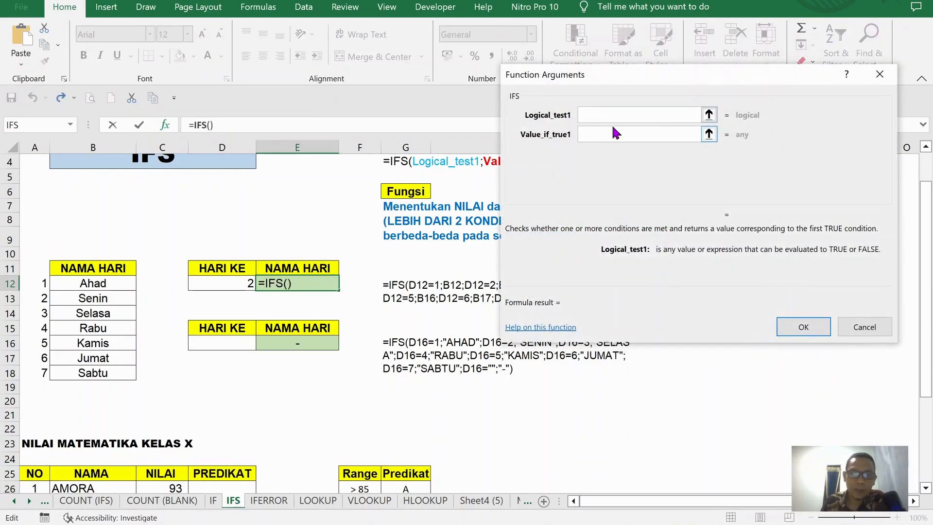
# - Set the first IFS logical test to D12=1 and its return value to B12
pyautogui.click(248, 283)
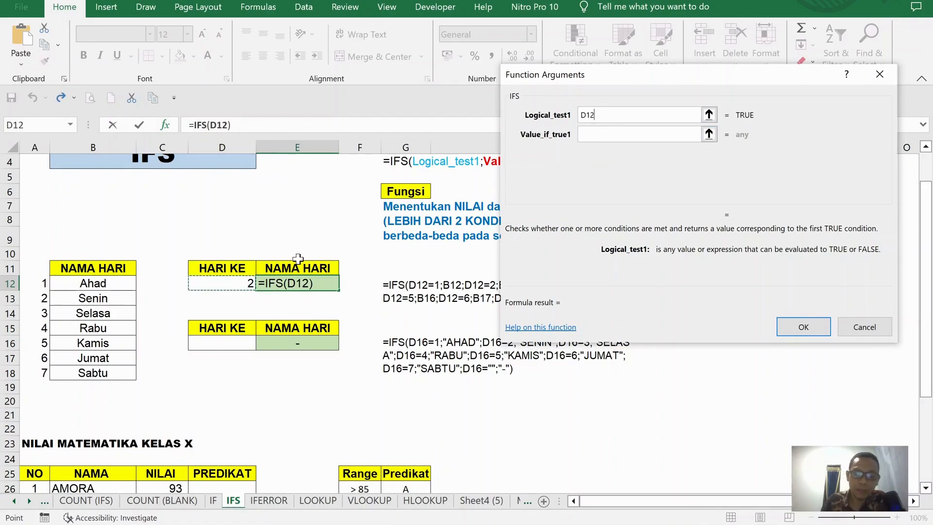
pyautogui.write('=')
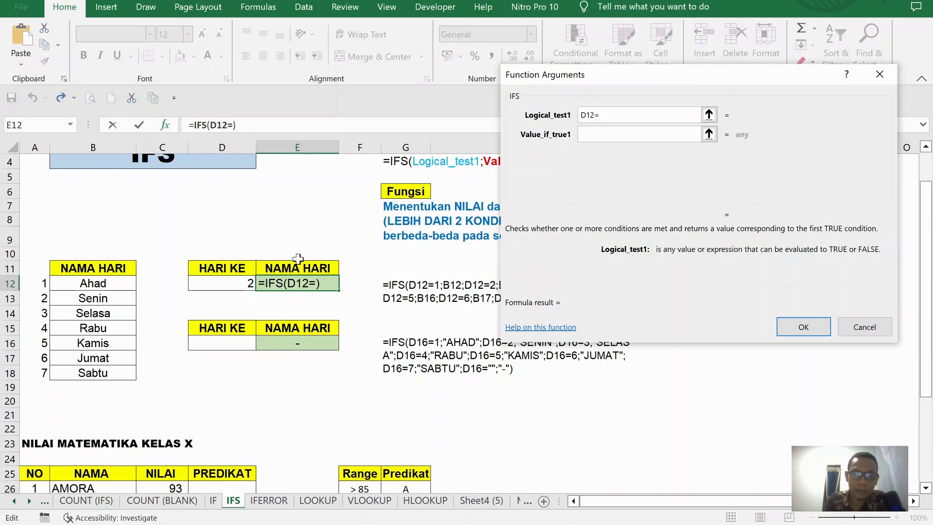
pyautogui.write('1')
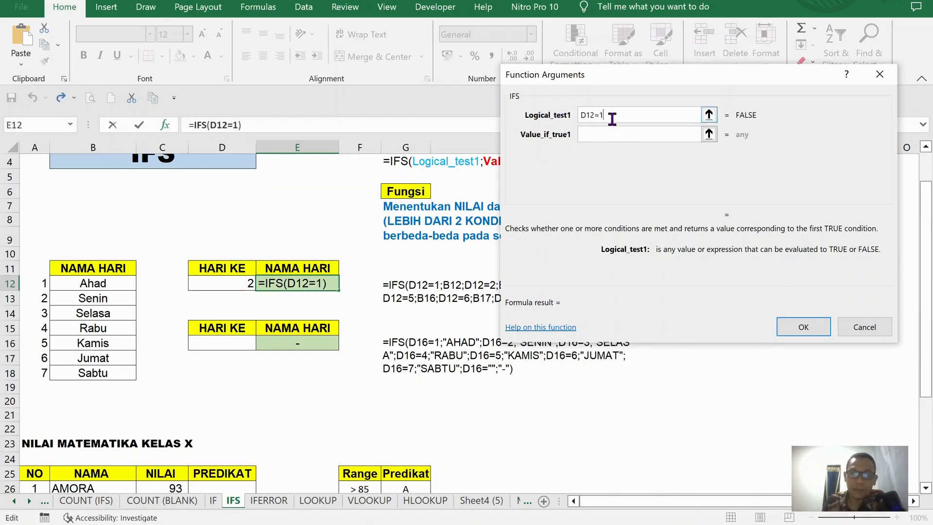
pyautogui.click(613, 137)
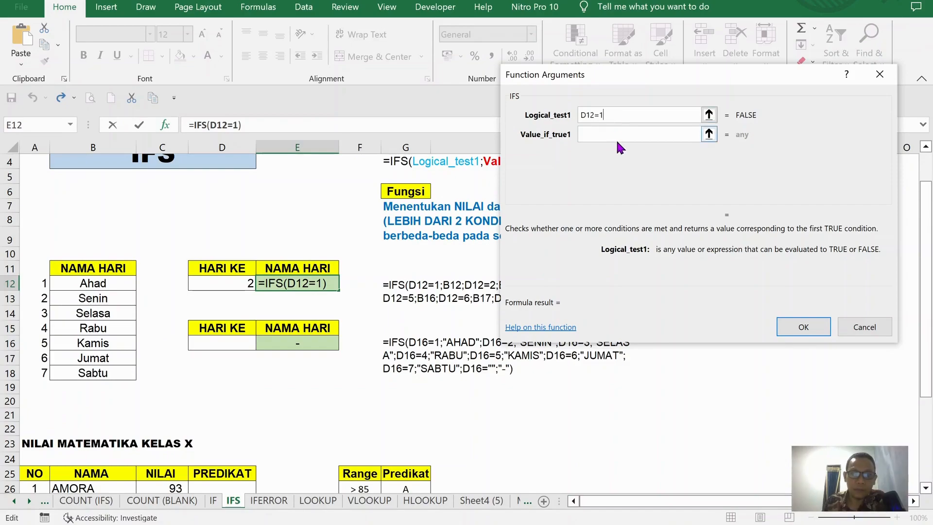
pyautogui.click(591, 137)
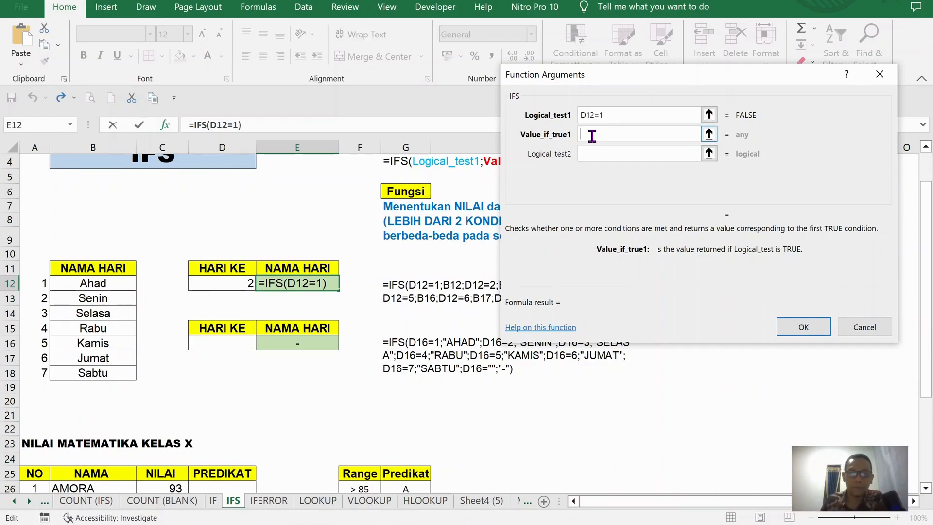
pyautogui.click(94, 284)
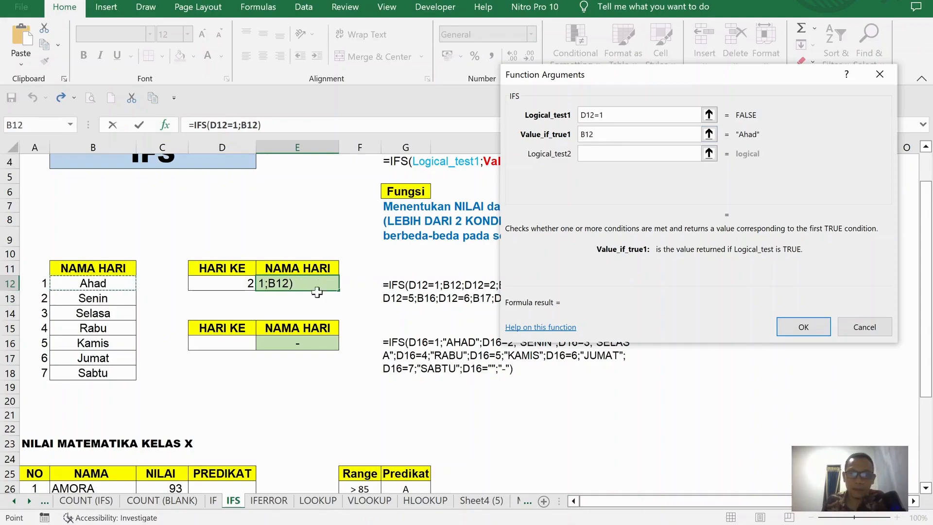
# - Set the second IFS logical test to D12=2 and its return value to B13
pyautogui.click(599, 155)
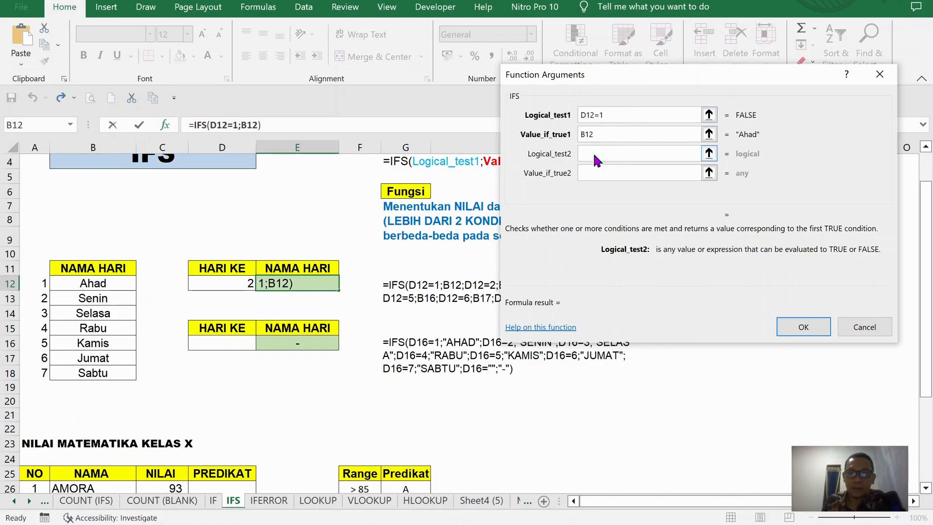
pyautogui.click(243, 281)
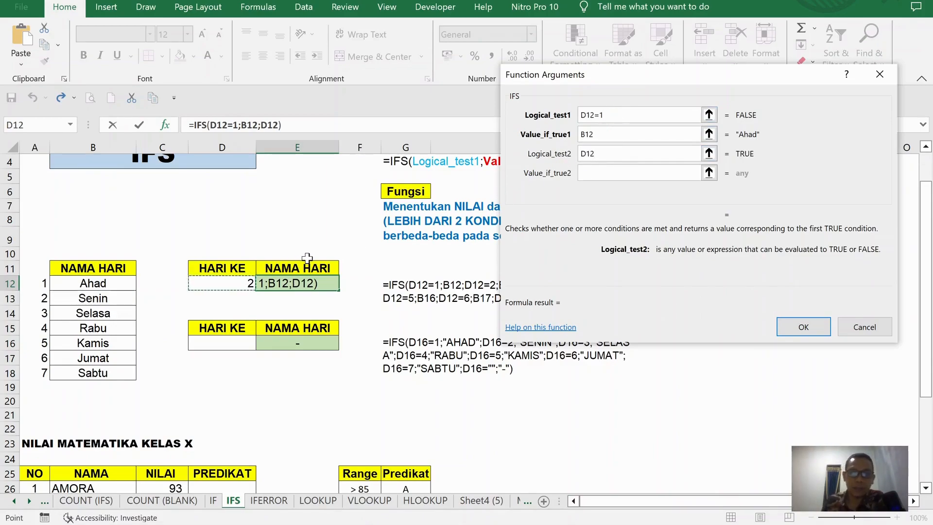
pyautogui.write('=2')
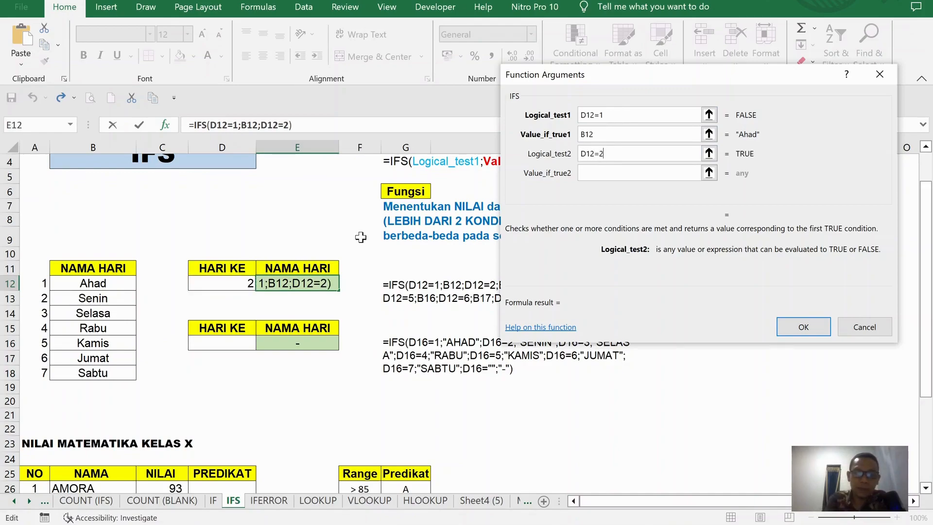
pyautogui.click(638, 173)
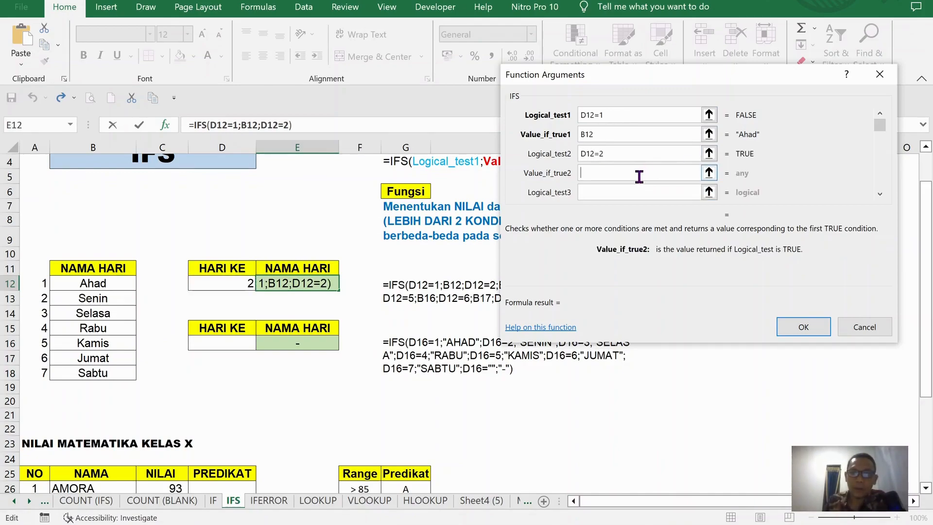
pyautogui.click(94, 298)
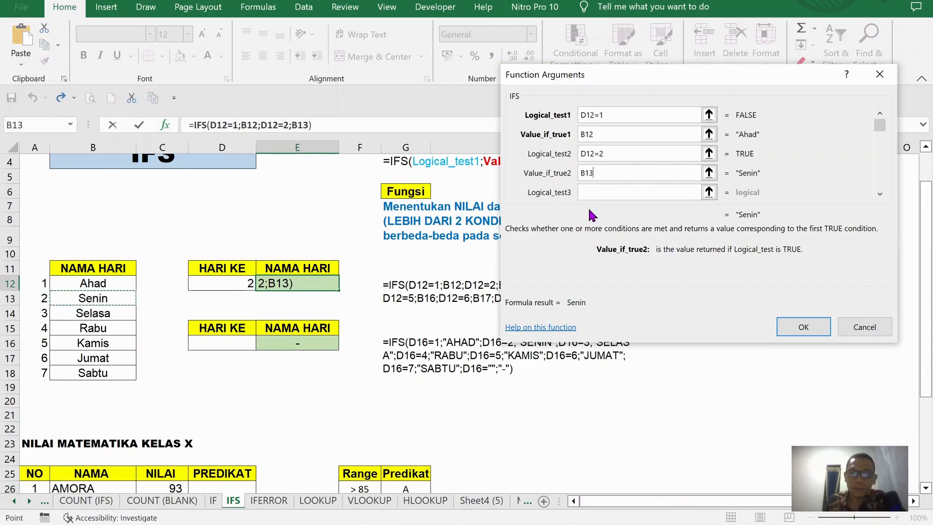
# - Set the third IFS logical test to D12=3 and its return value to B14
pyautogui.click(610, 190)
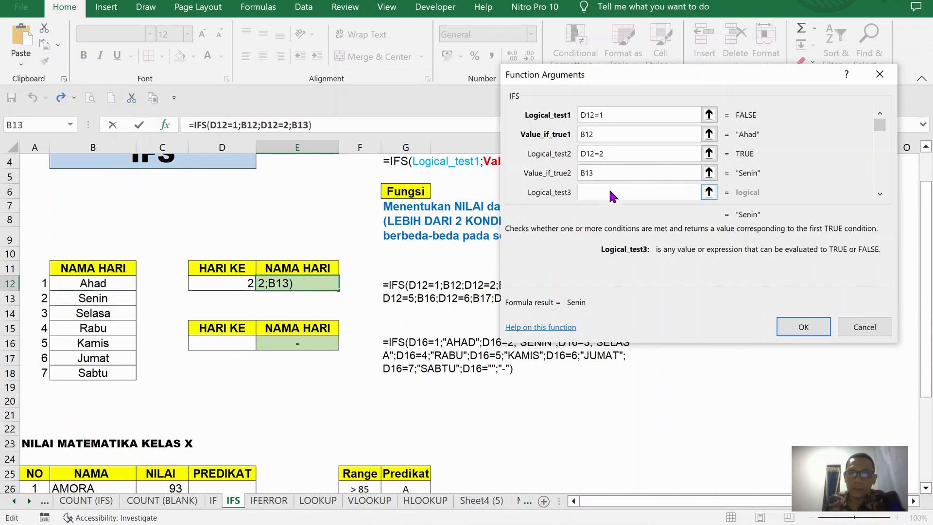
pyautogui.click(226, 285)
pyautogui.write('=3')
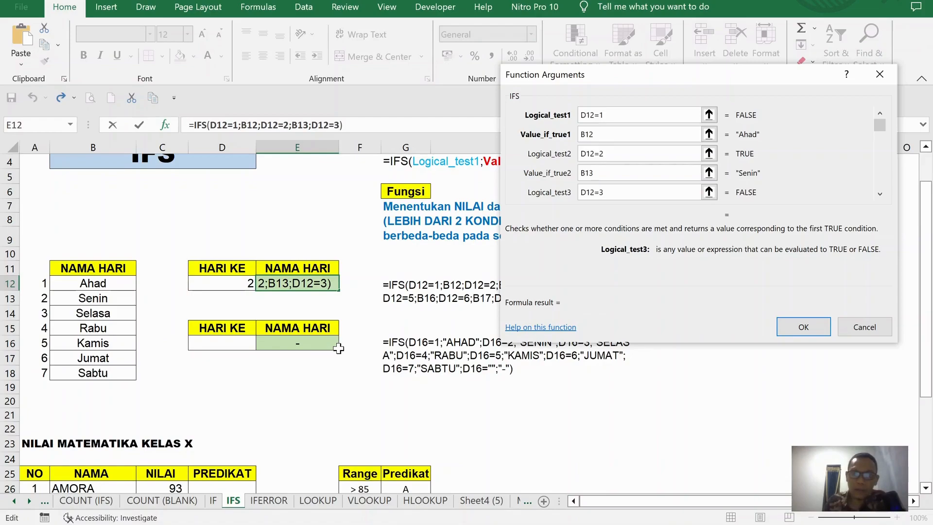
pyautogui.click(880, 193)
pyautogui.click(880, 193)
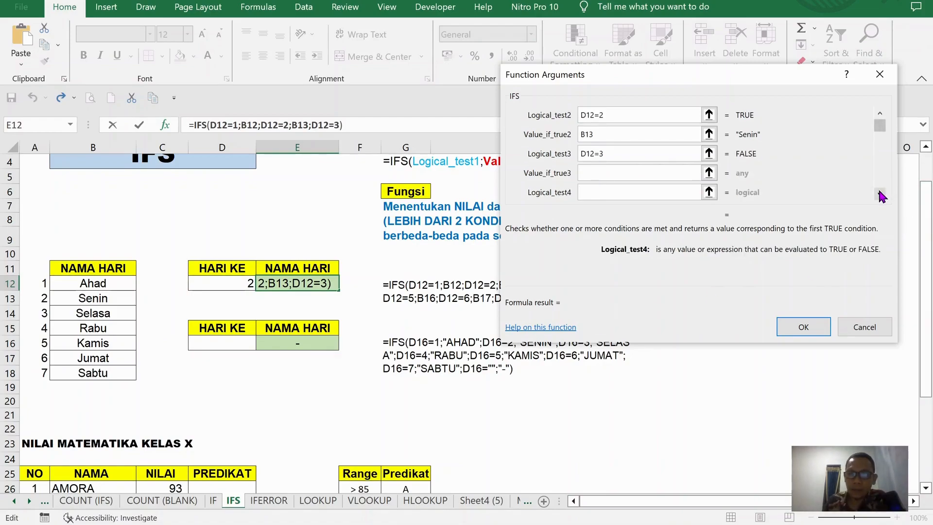
pyautogui.click(880, 193)
pyautogui.click(617, 152)
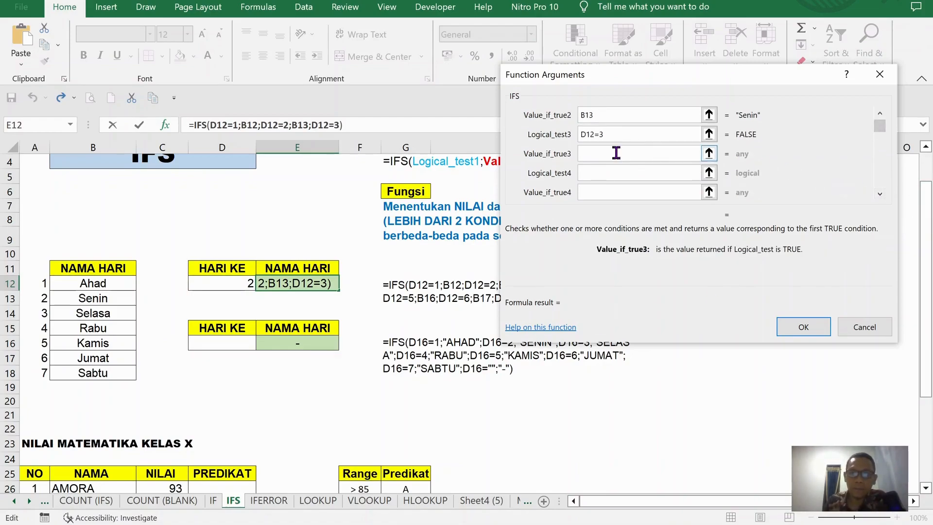
pyautogui.click(94, 316)
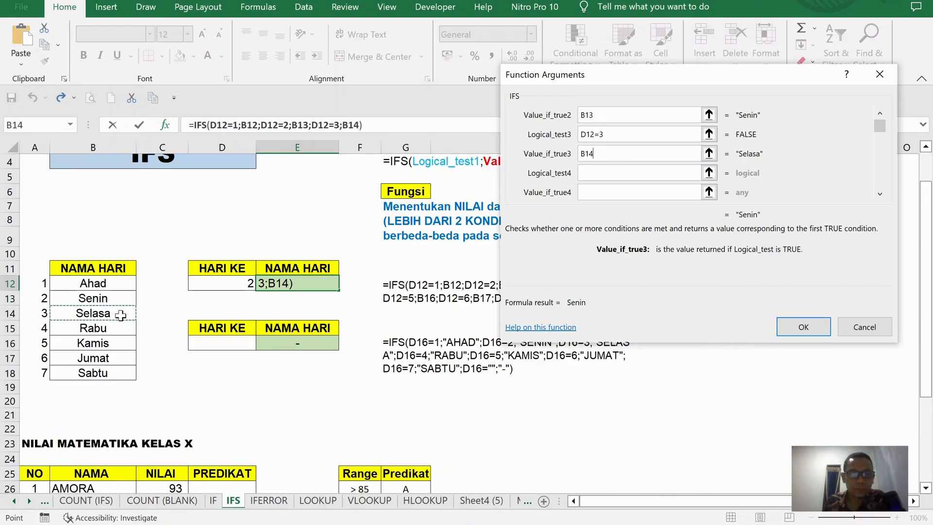
# - Set the fourth IFS logical test to D12=4 and its return value to B15
pyautogui.click(618, 175)
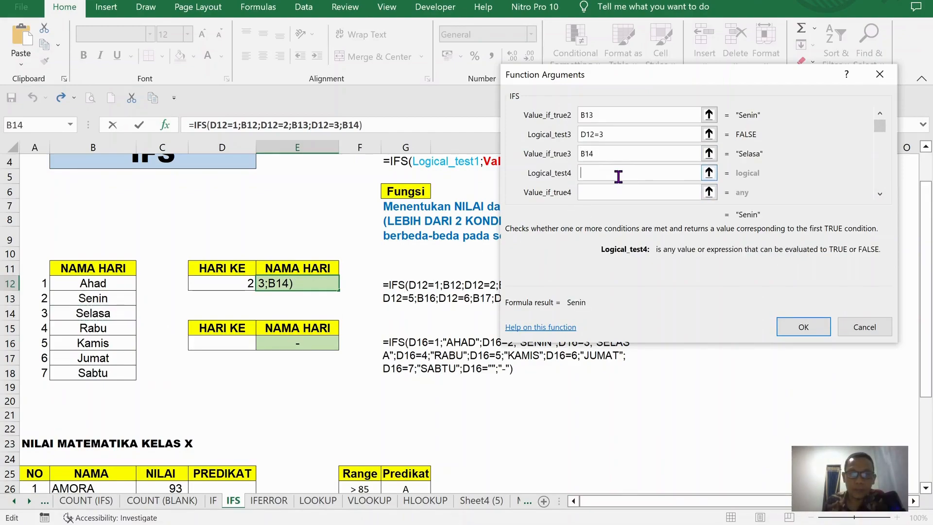
pyautogui.click(219, 284)
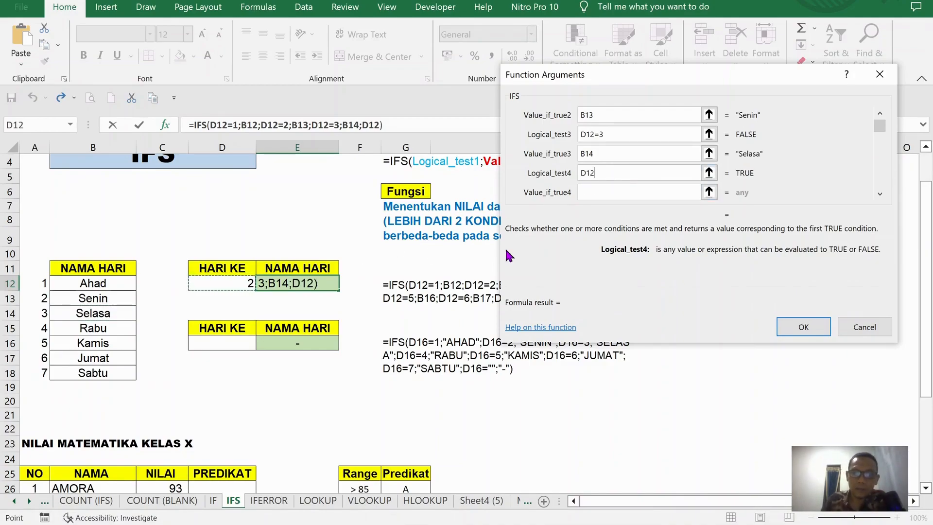
pyautogui.write('=4')
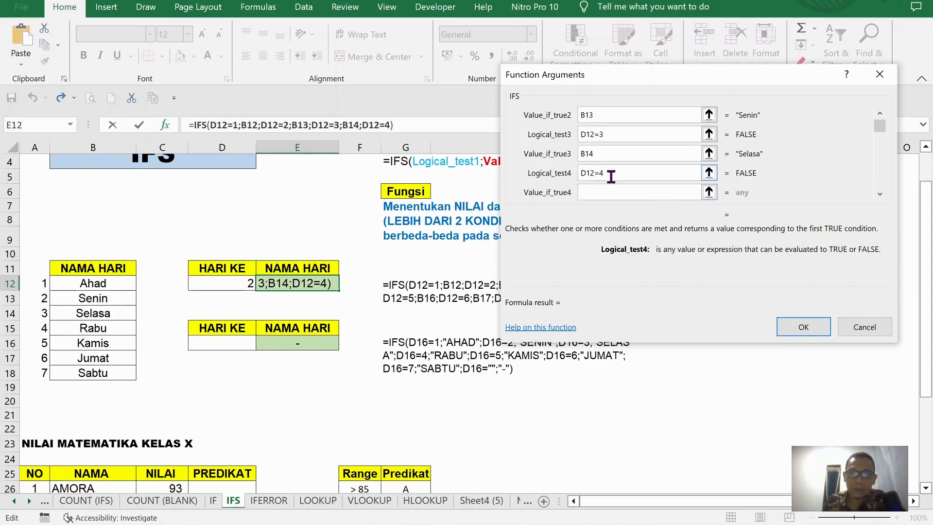
pyautogui.click(606, 192)
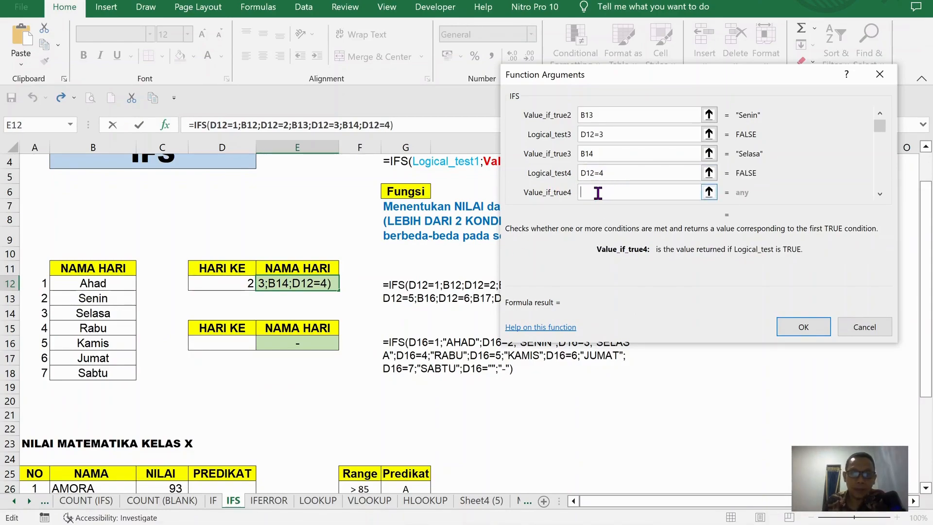
pyautogui.scroll(-1, 598, 193)
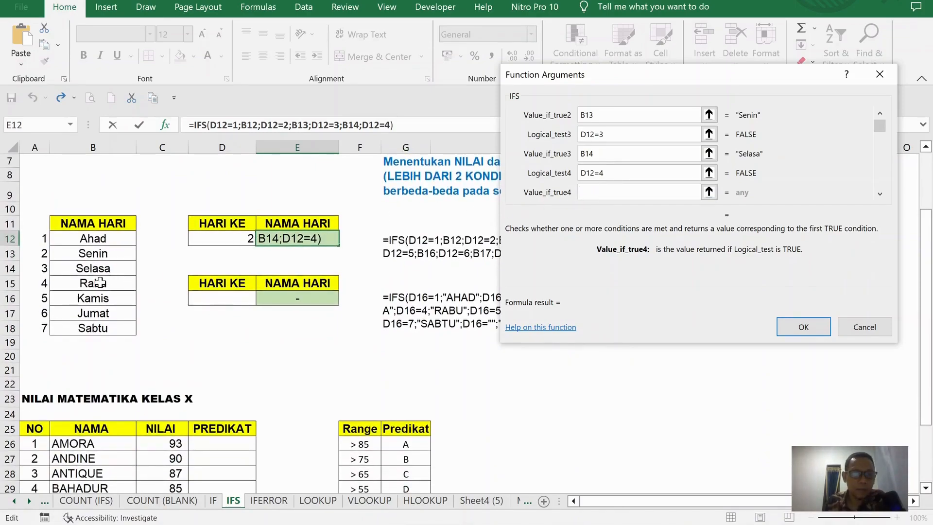
pyautogui.click(100, 283)
# - Set the fifth IFS logical test to D12=5 and its return value to B16
pyautogui.click(879, 194)
pyautogui.click(880, 194)
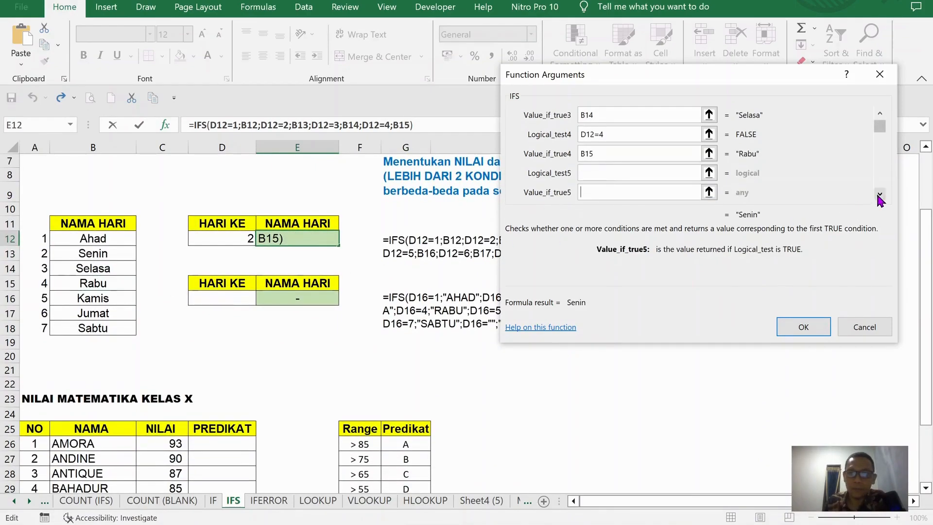
pyautogui.click(880, 194)
pyautogui.click(880, 114)
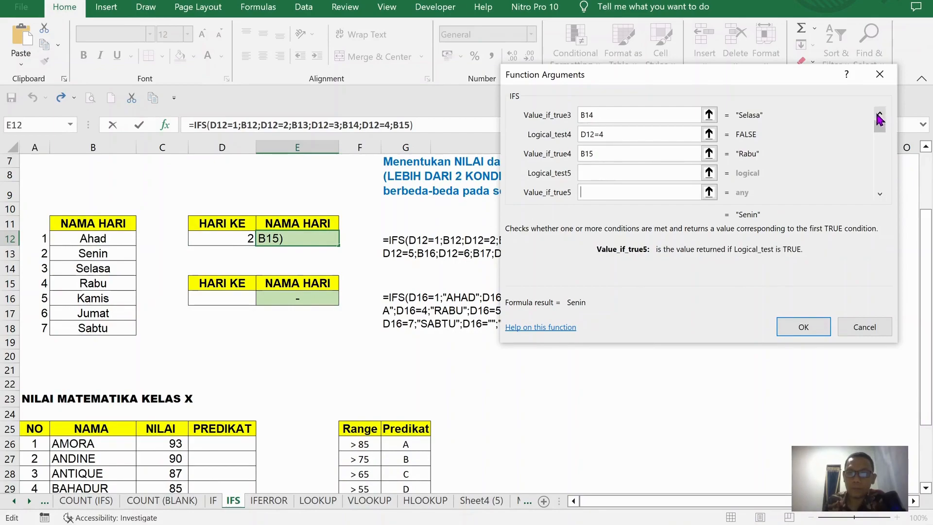
pyautogui.click(621, 170)
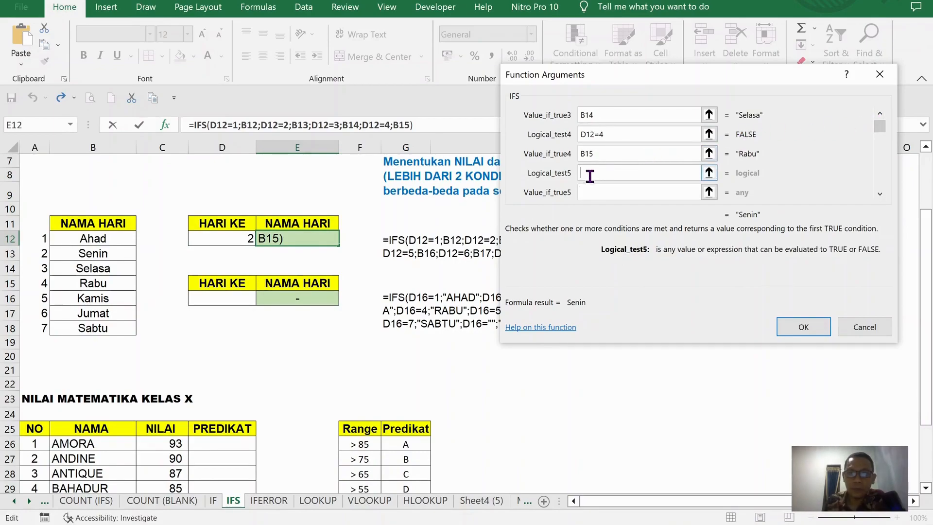
pyautogui.click(225, 232)
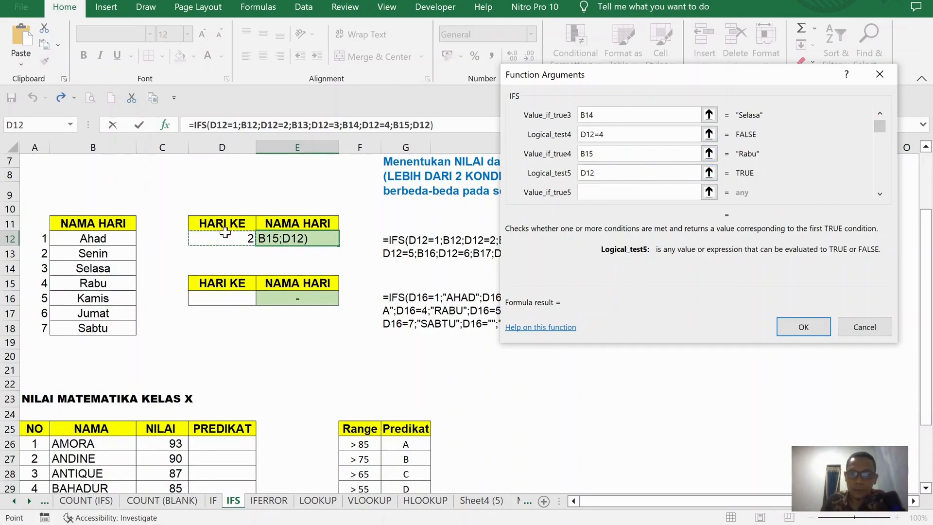
pyautogui.write('=5')
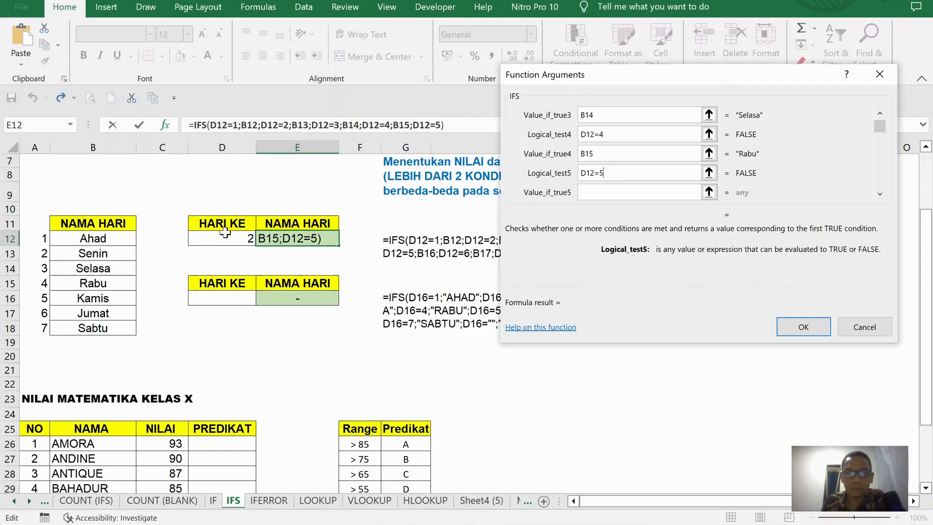
pyautogui.click(598, 190)
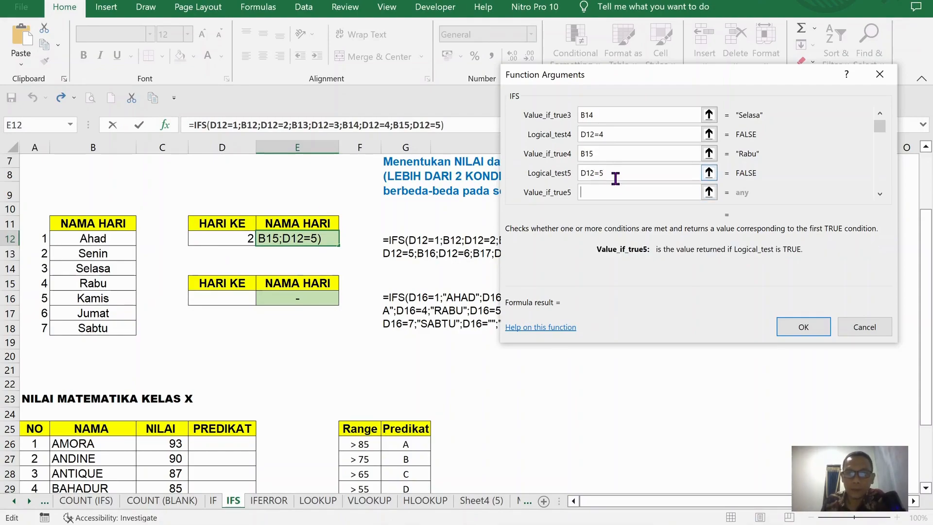
pyautogui.scroll(-1, 615, 175)
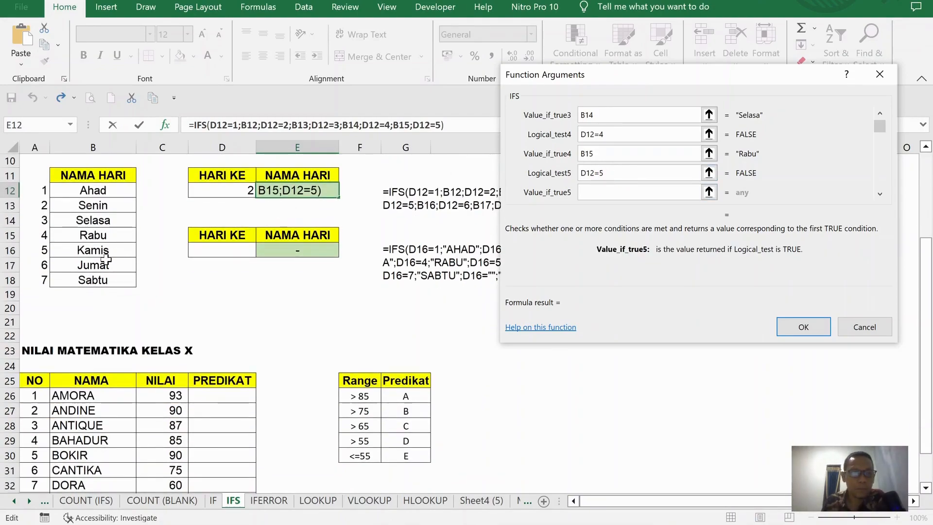
pyautogui.click(97, 250)
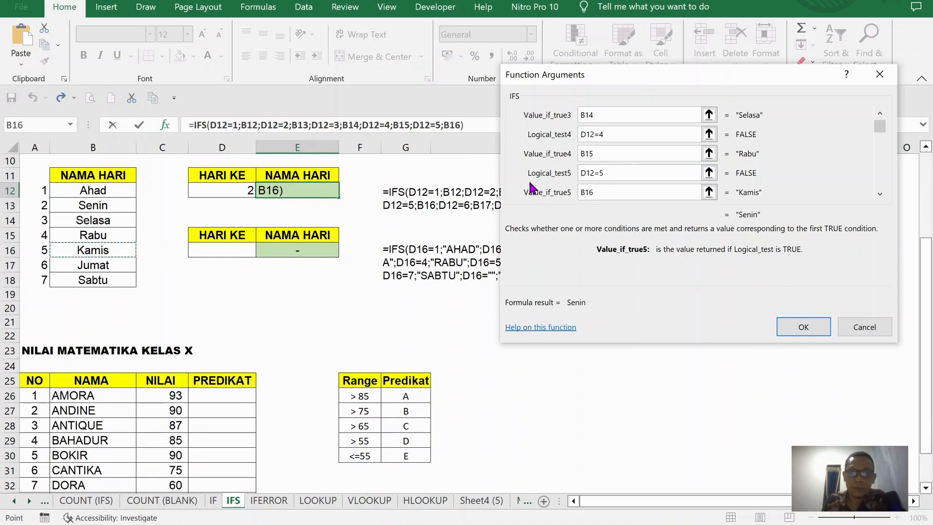
# - Set the sixth IFS logical test to D12=6 and its return value to B17
pyautogui.click(874, 195)
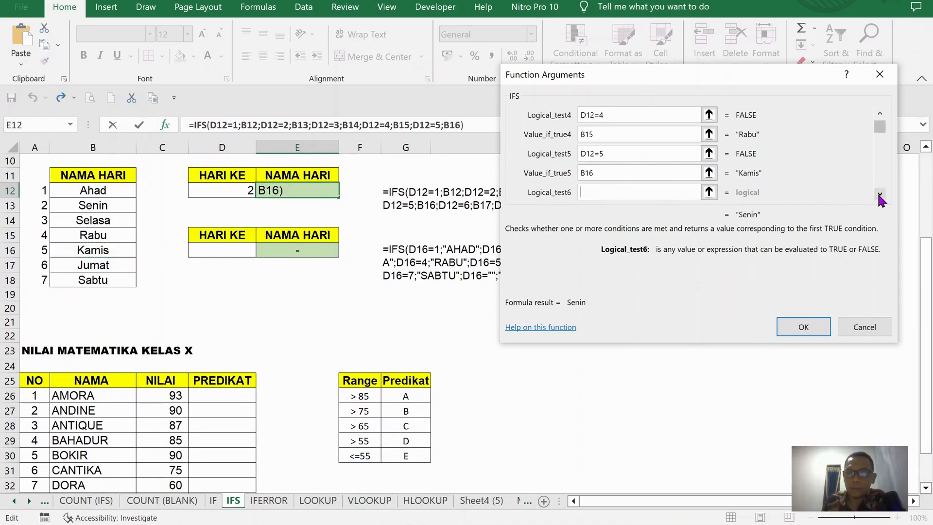
pyautogui.click(874, 194)
pyautogui.click(626, 175)
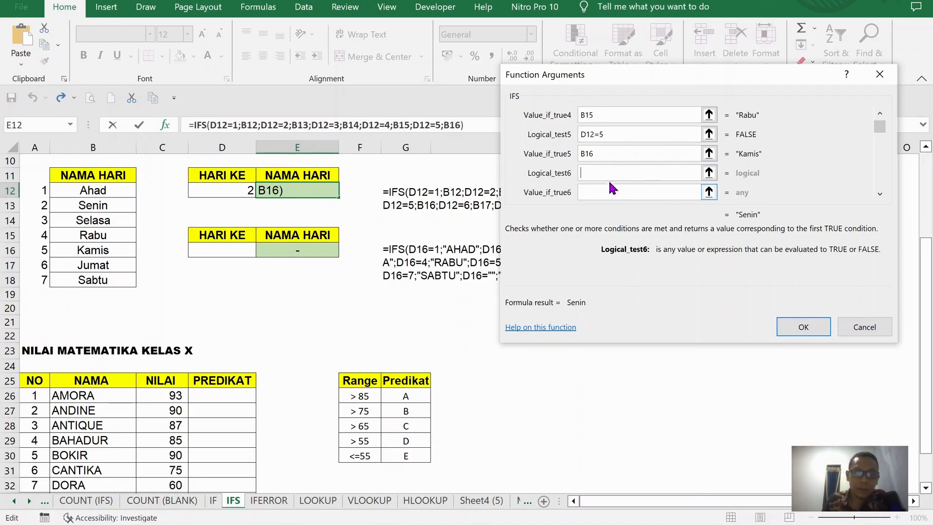
pyautogui.click(223, 195)
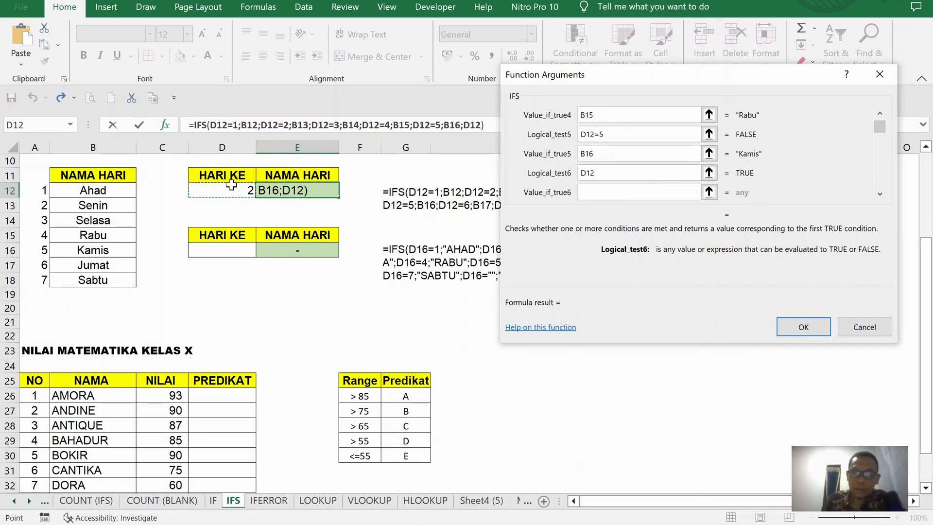
pyautogui.write('=')
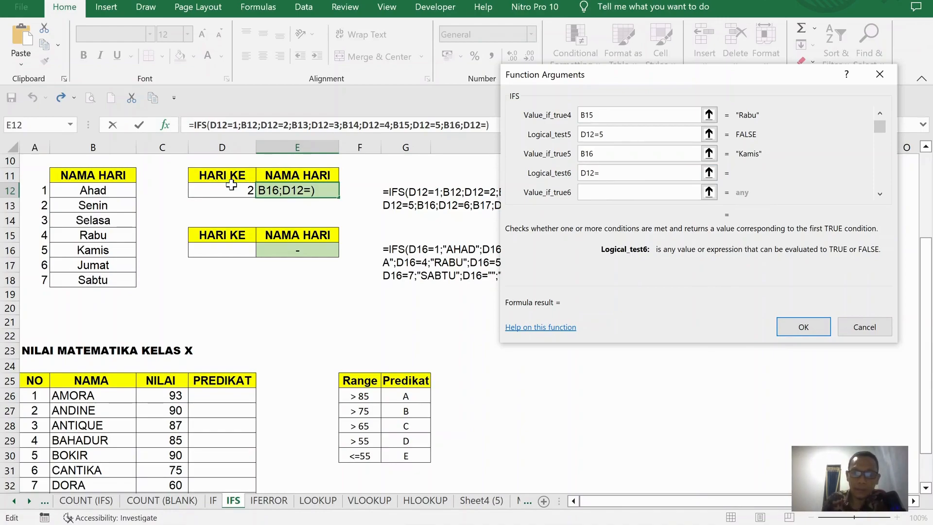
pyautogui.write('6')
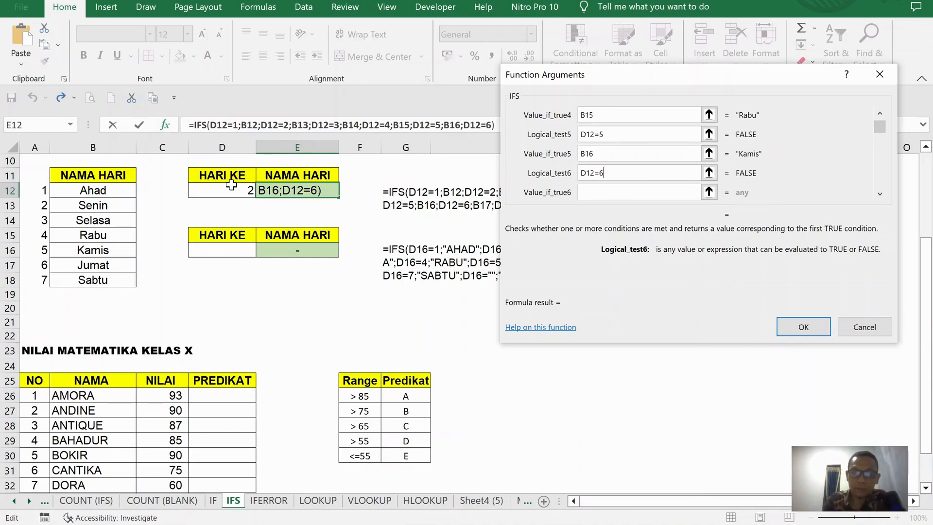
pyautogui.click(594, 188)
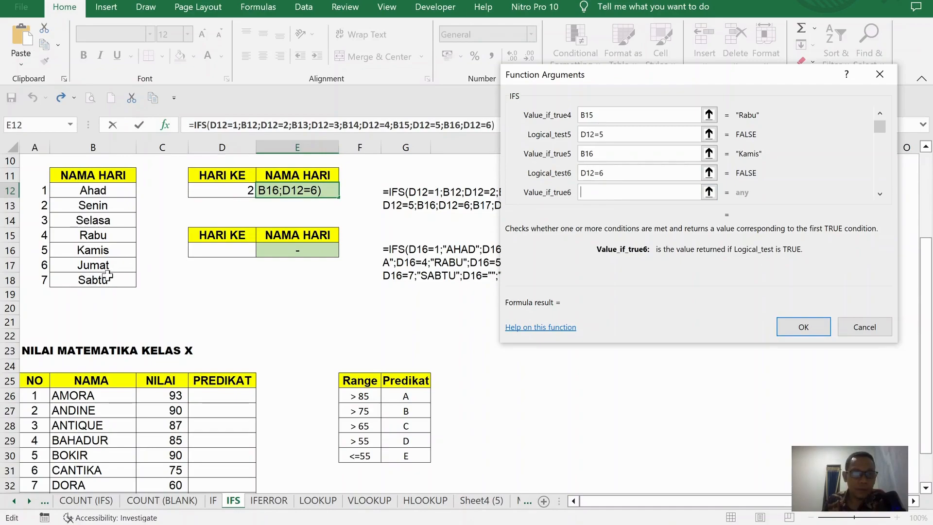
pyautogui.click(97, 264)
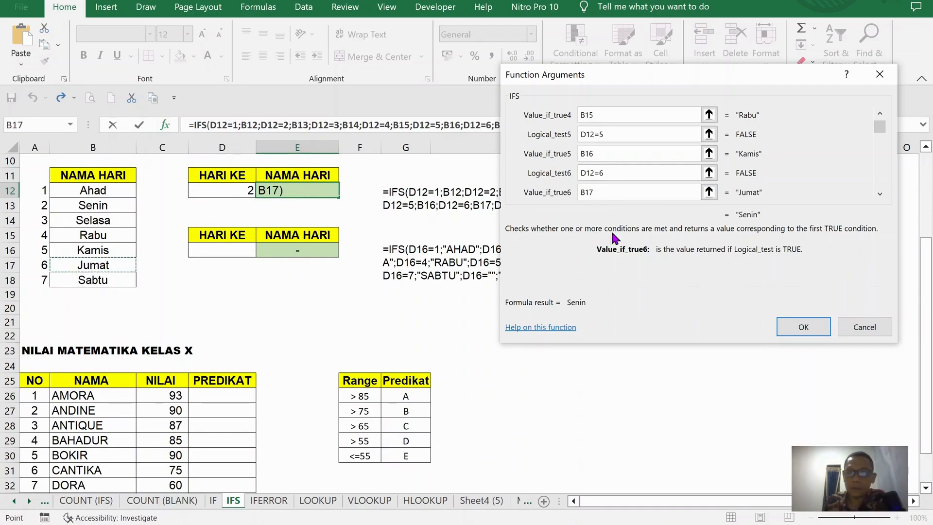
# - Set the seventh IFS logical test to D12=7 with return value B18, and commit the formula
pyautogui.click(881, 194)
pyautogui.click(880, 193)
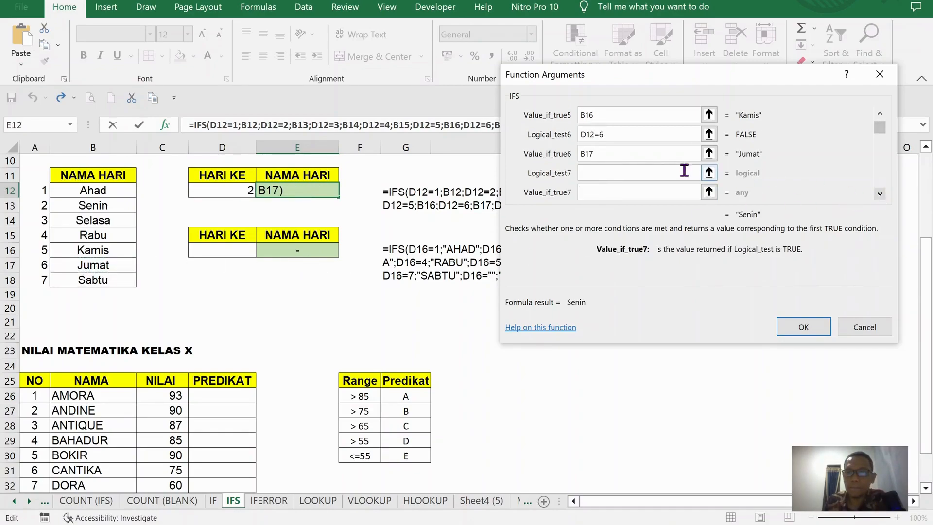
pyautogui.click(625, 173)
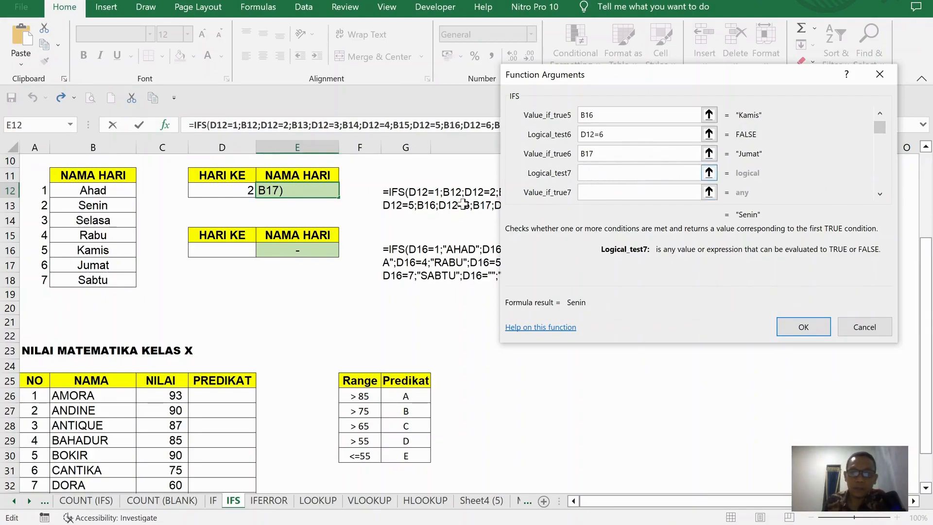
pyautogui.click(235, 191)
pyautogui.write('=7')
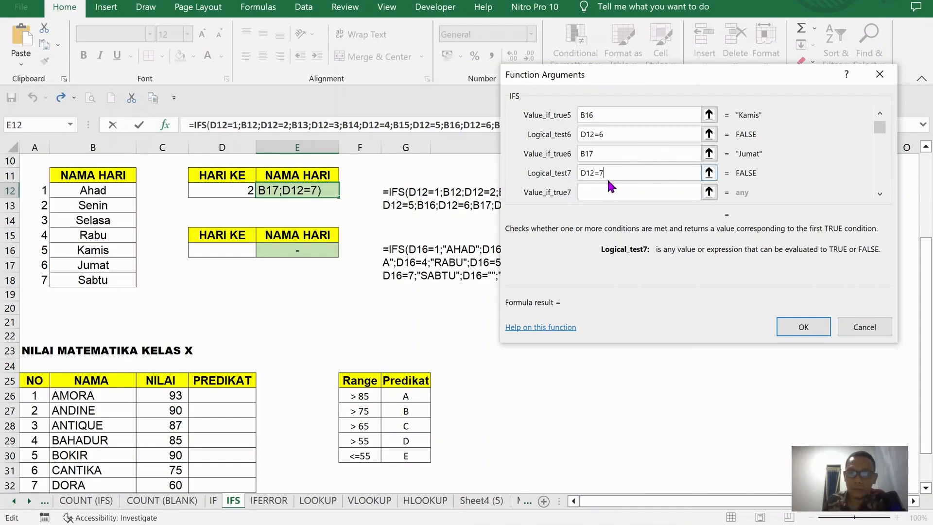
pyautogui.click(599, 193)
pyautogui.click(93, 280)
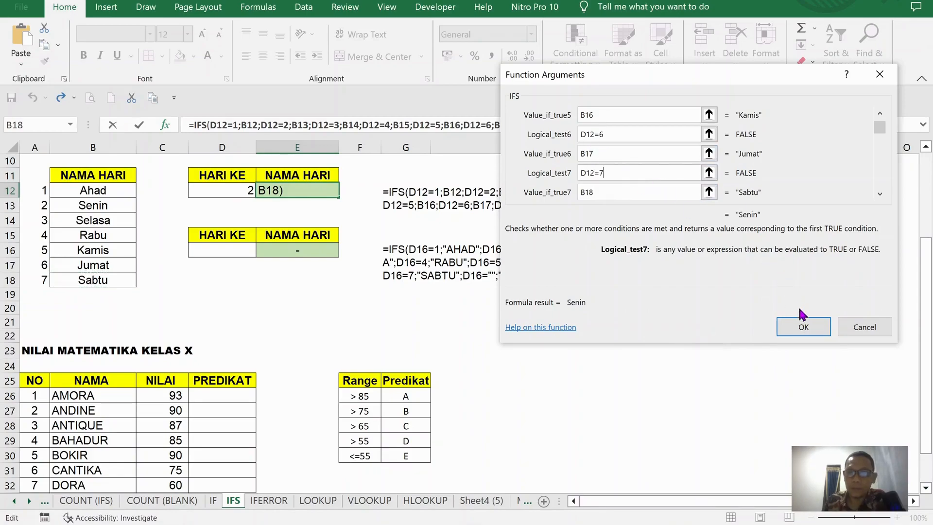
pyautogui.click(803, 324)
# - Test the IFS formula by entering day numbers 4 and 6 in cell D12
pyautogui.scroll(2, 248, 290)
pyautogui.click(248, 286)
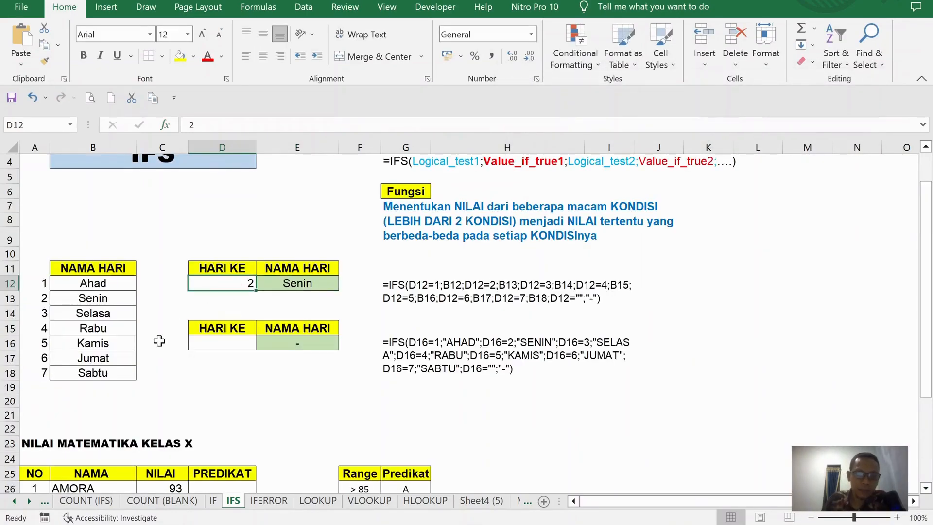
pyautogui.write('4')
pyautogui.press('Return')
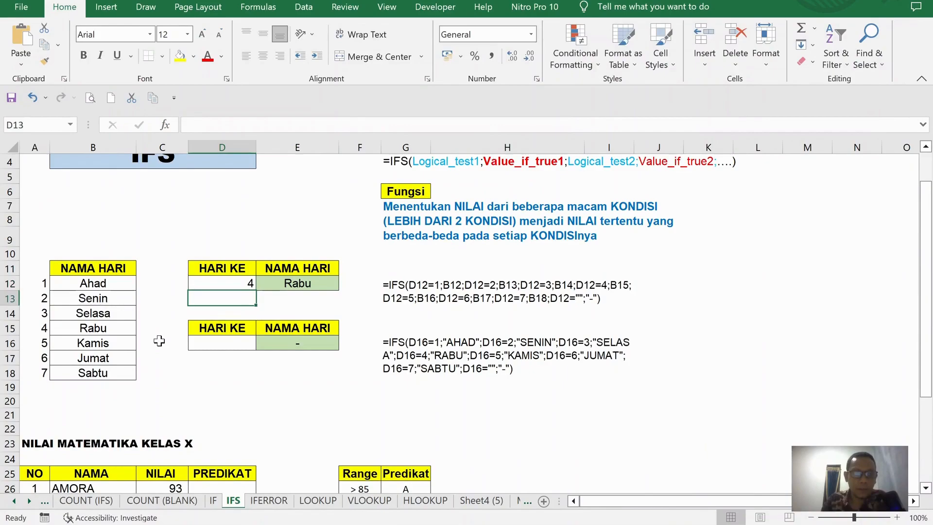
pyautogui.press('Up')
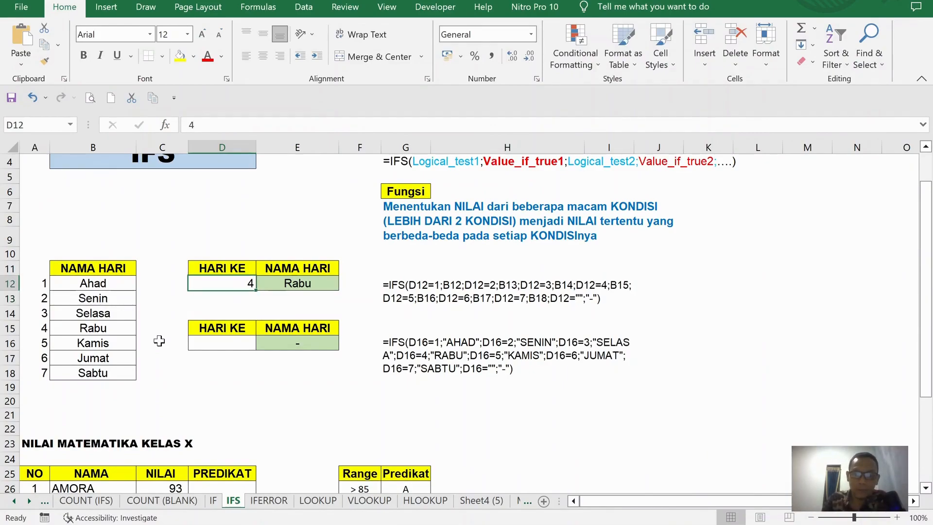
pyautogui.write('6')
pyautogui.press('Return')
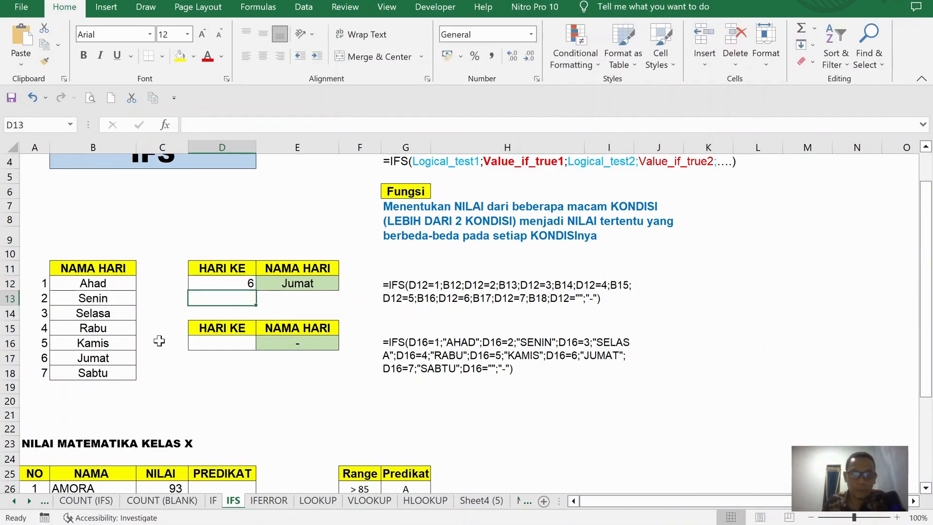
# - Clear the existing IFS formula from cell E16 in the second day-name table
pyautogui.scroll(-1, 330, 321)
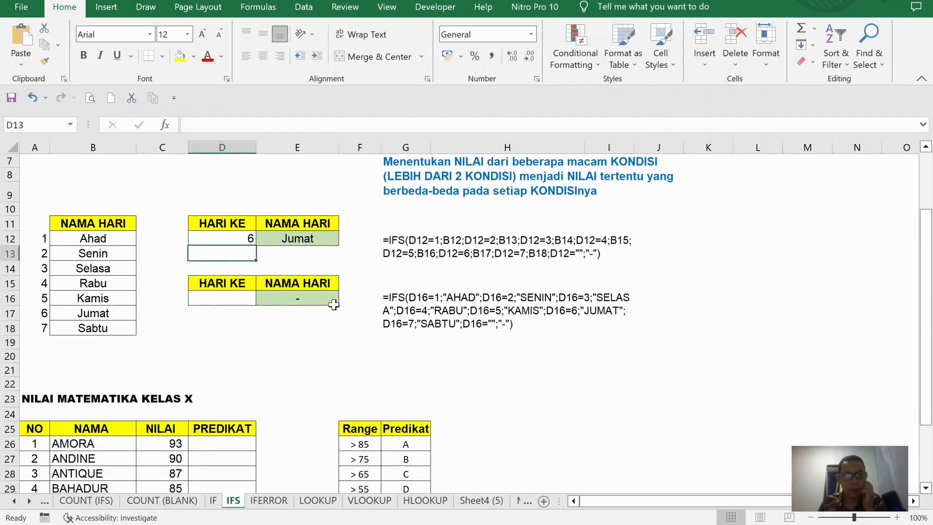
pyautogui.click(202, 296)
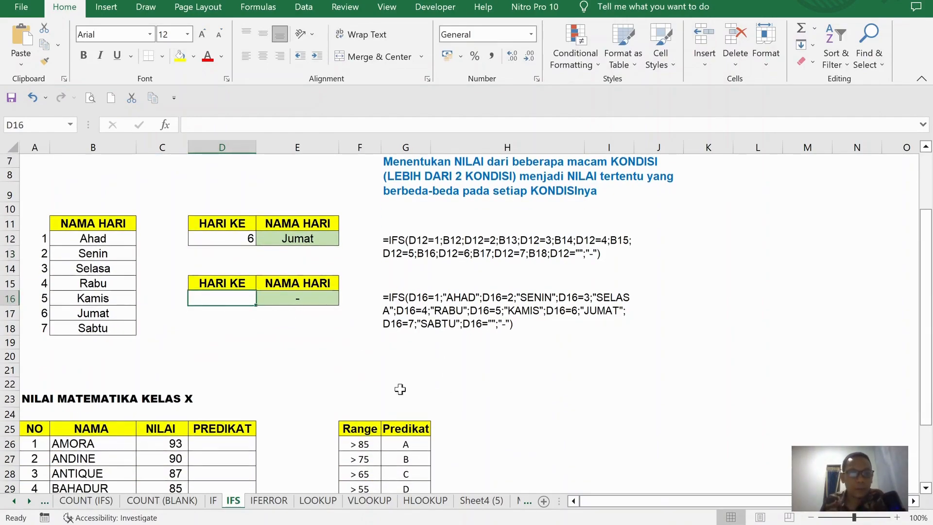
pyautogui.scroll(-1, 333, 360)
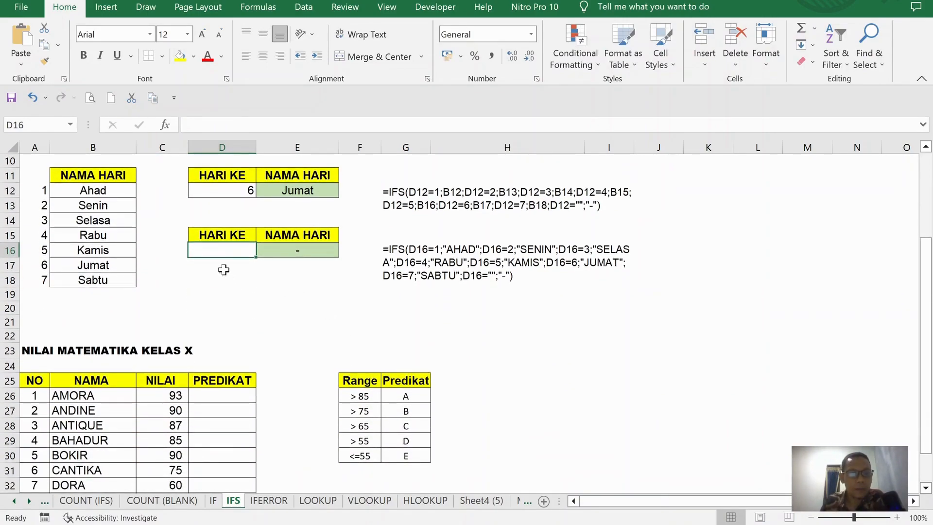
pyautogui.click(287, 250)
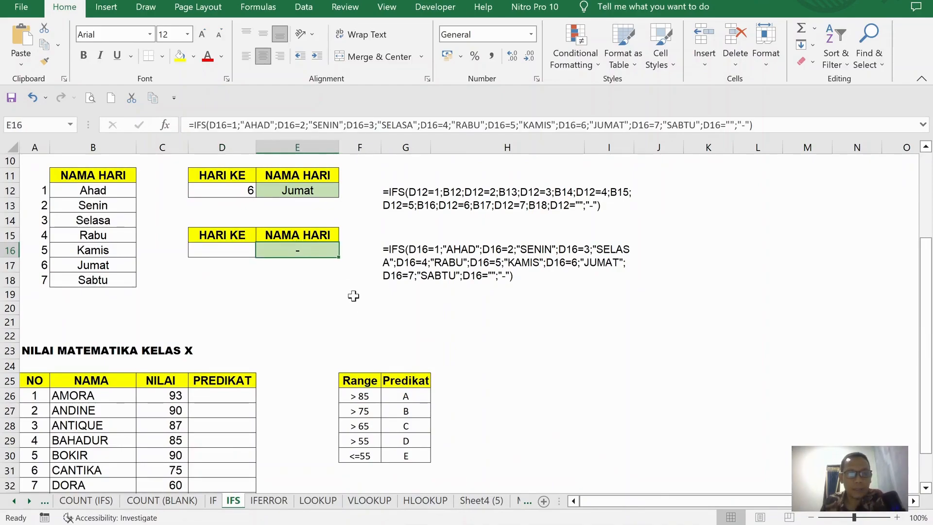
pyautogui.scroll(1, 336, 278)
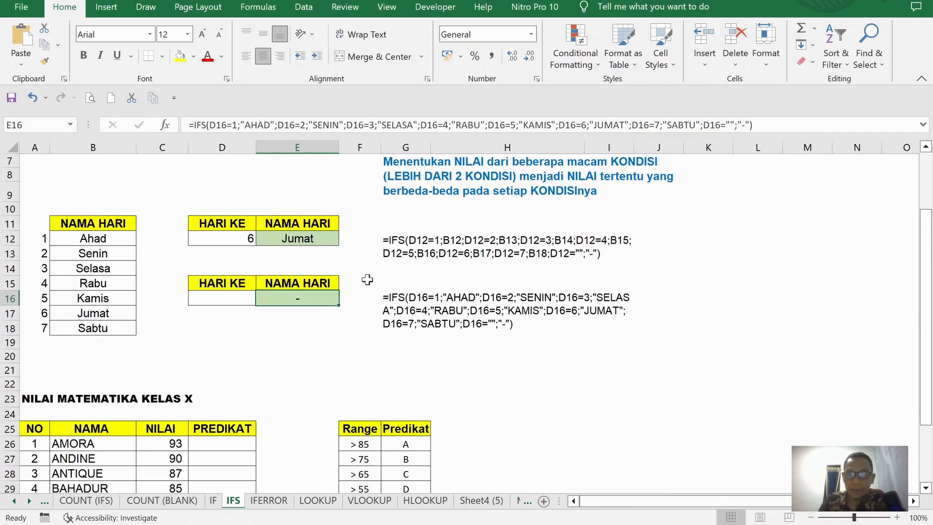
pyautogui.press('Delete')
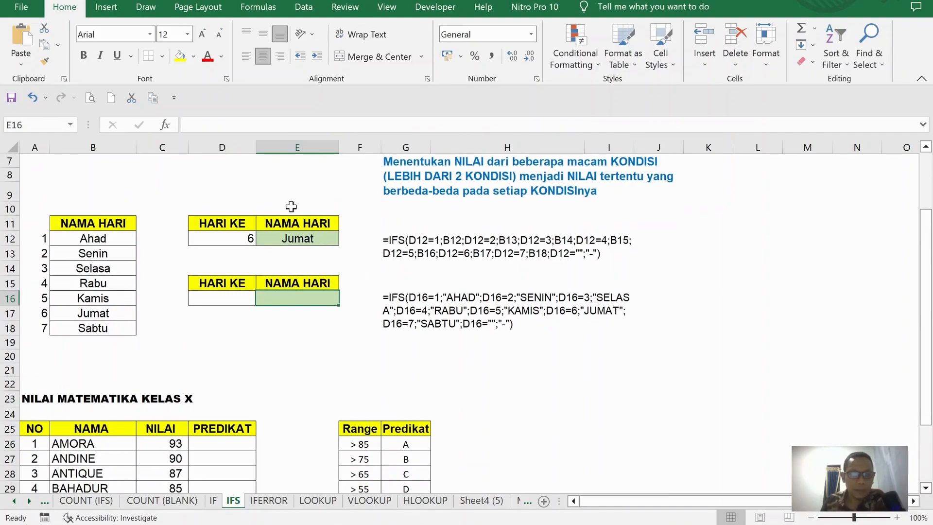
# - Insert the IFS function in cell E16 and open its function arguments
pyautogui.click(166, 126)
pyautogui.moveTo(658, 71); pyautogui.dragTo(836, 50)
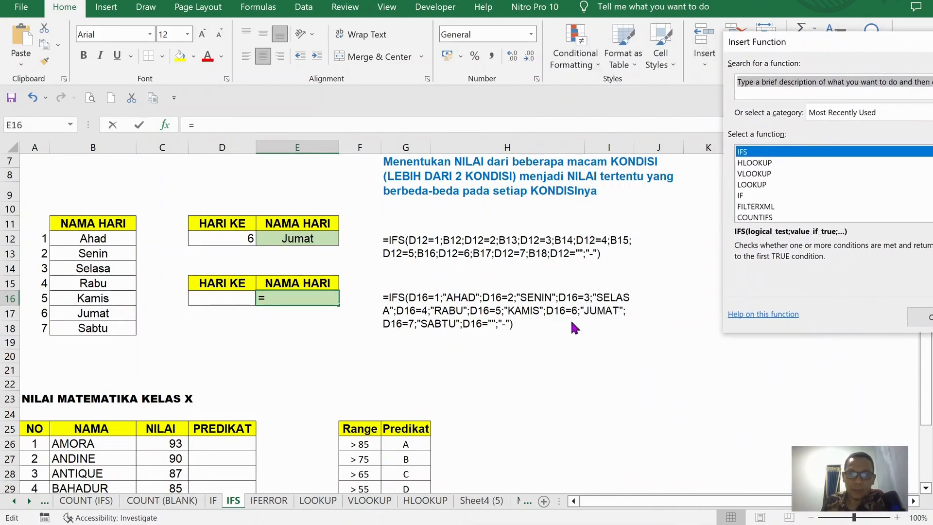
pyautogui.moveTo(846, 40); pyautogui.dragTo(526, 39)
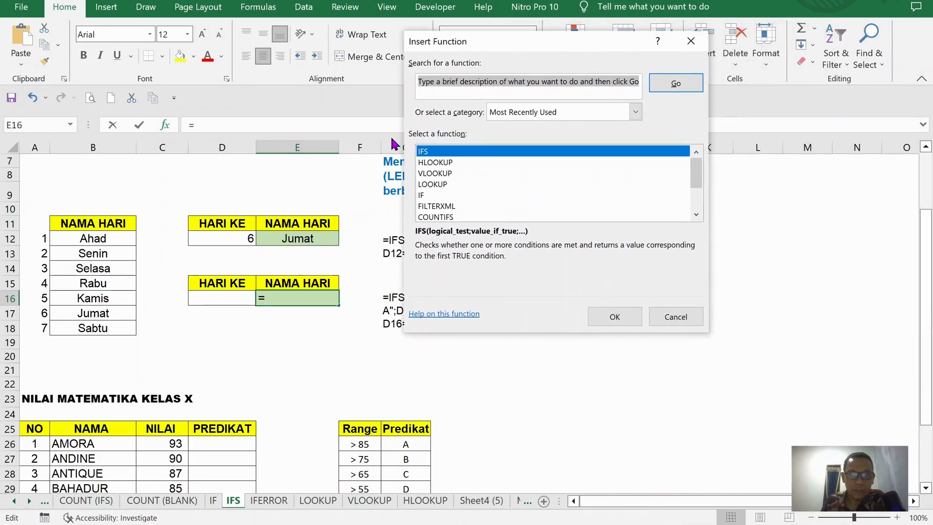
pyautogui.click(614, 316)
pyautogui.moveTo(520, 51); pyautogui.dragTo(612, 49)
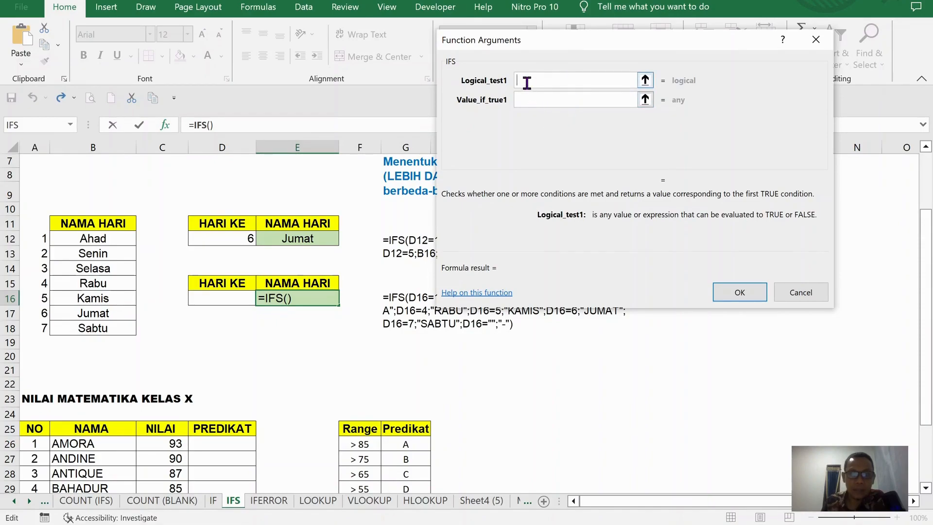
# - Set the first IFS logical test to D16=1 with the text AHAD as its return value
pyautogui.click(229, 296)
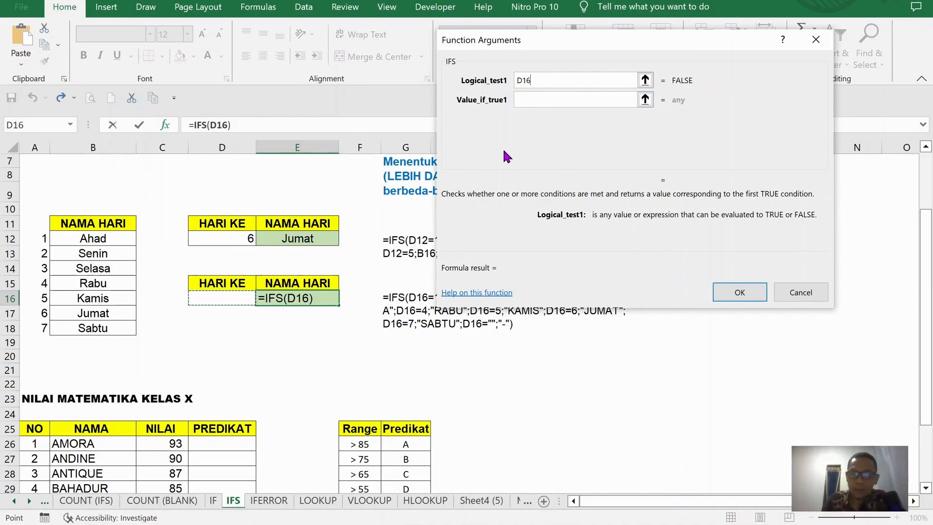
pyautogui.write('=')
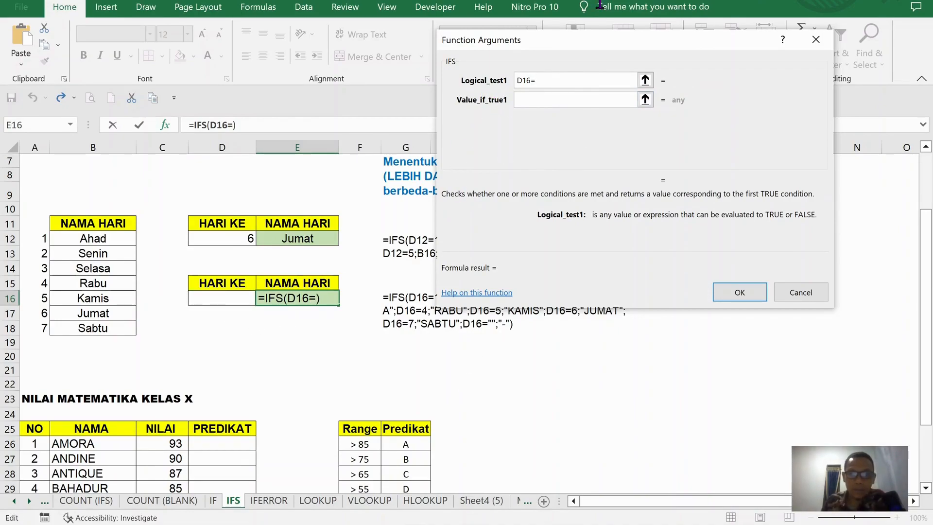
pyautogui.moveTo(609, 34); pyautogui.dragTo(648, 28)
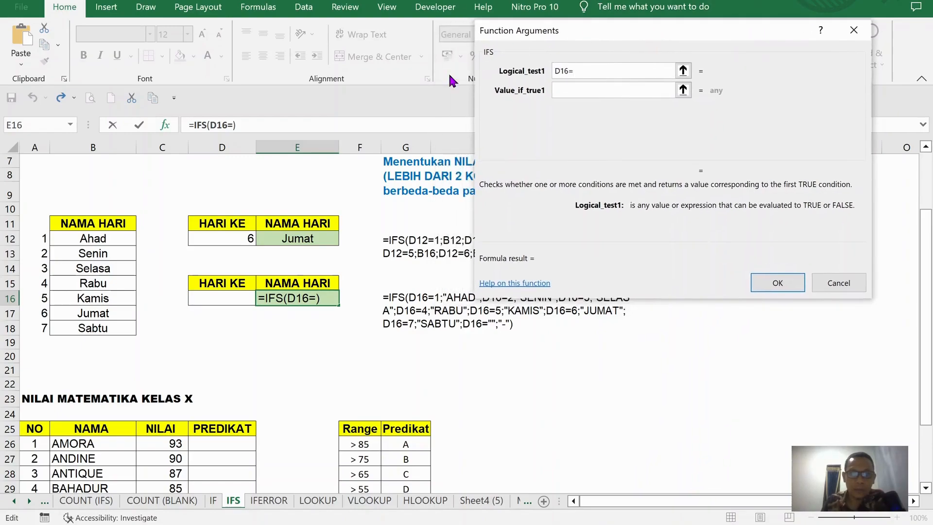
pyautogui.write('1')
pyautogui.click(598, 87)
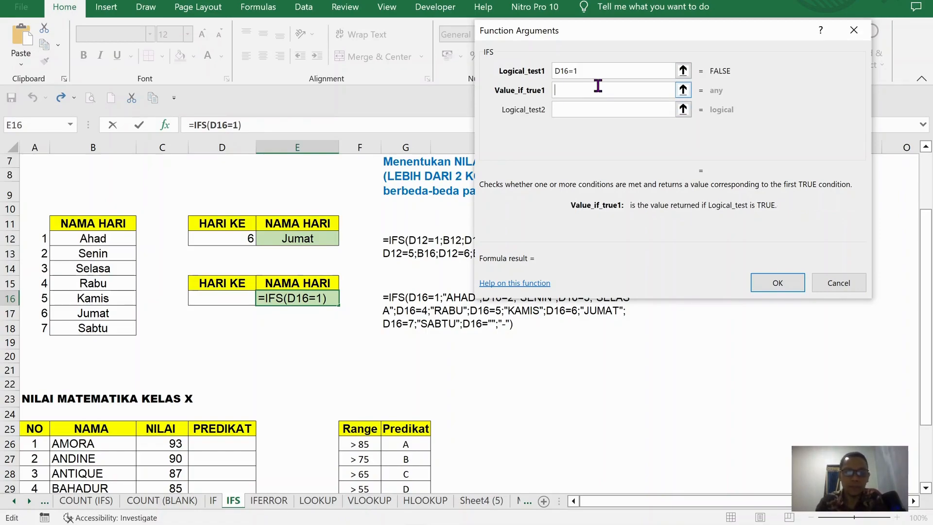
pyautogui.write('AHAD')
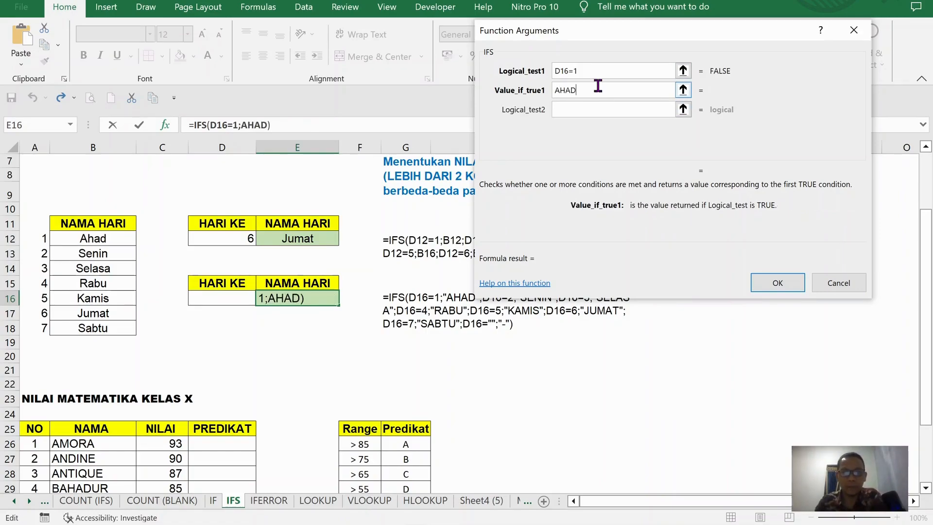
# - Set the second IFS logical test to D16=2 with the text SENIN as its return value
pyautogui.click(603, 109)
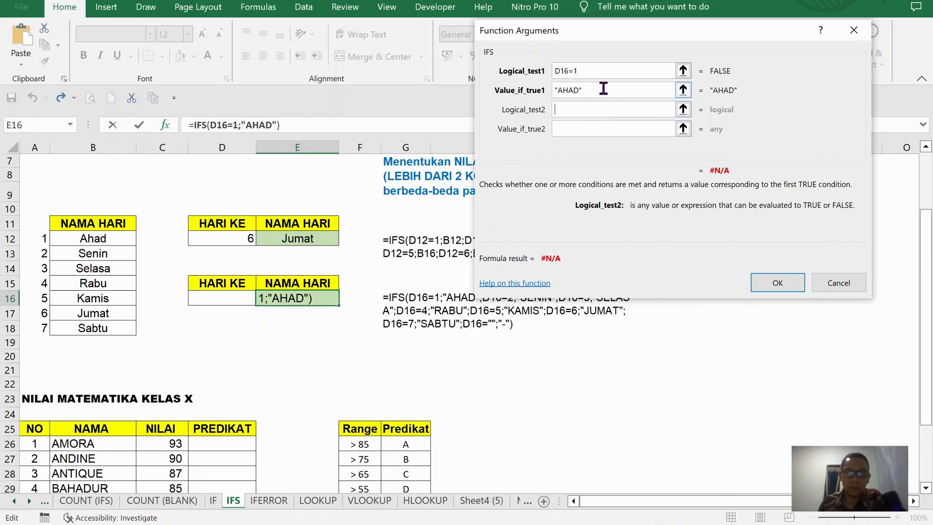
pyautogui.click(222, 295)
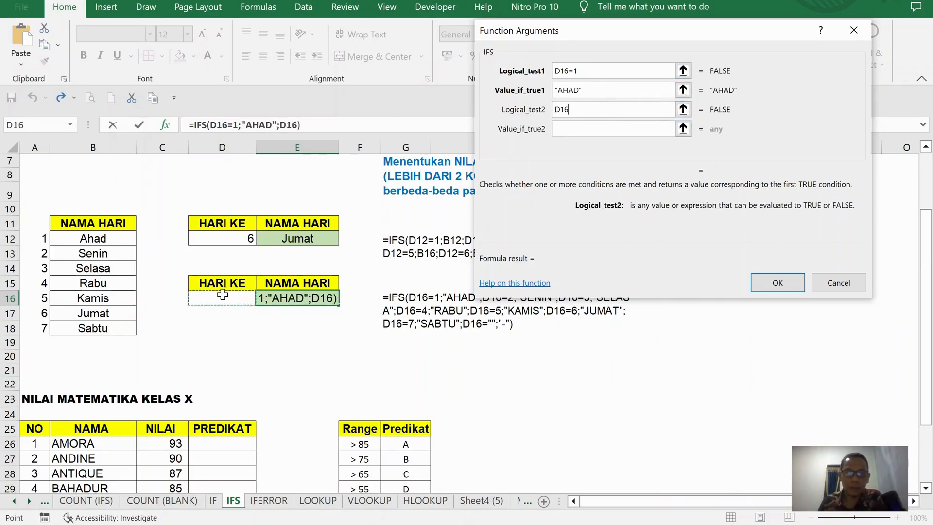
pyautogui.write('=2')
pyautogui.click(601, 130)
pyautogui.write('SENIN')
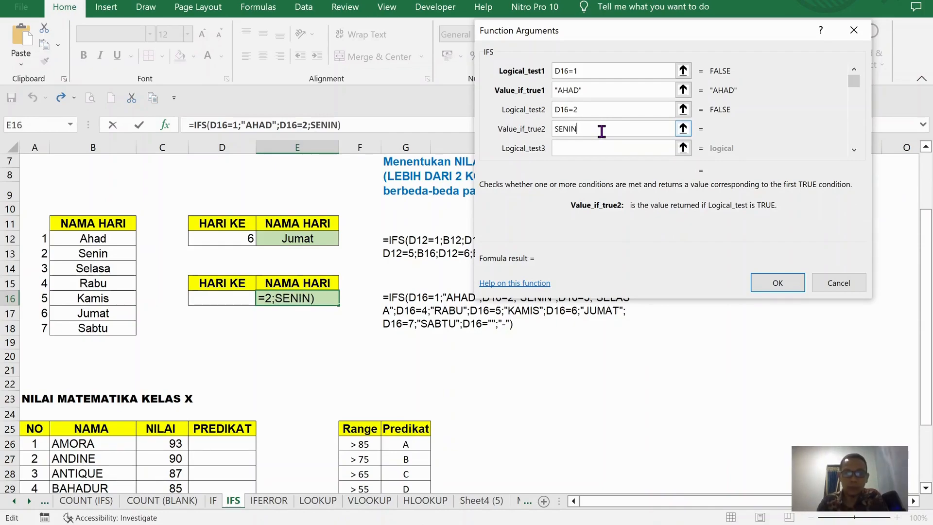
# - Set the third IFS logical test to D16=3 with the text SELASA as its return value
pyautogui.click(596, 147)
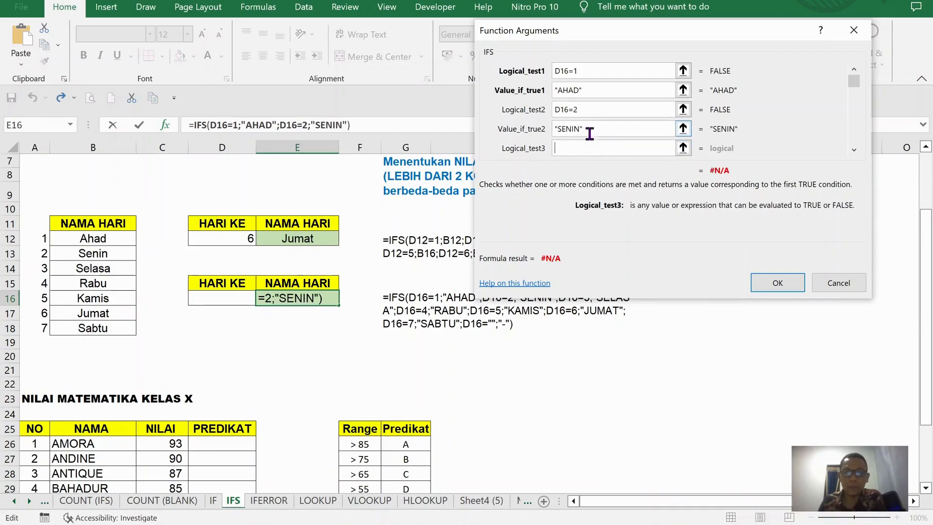
pyautogui.click(224, 297)
pyautogui.write('=3')
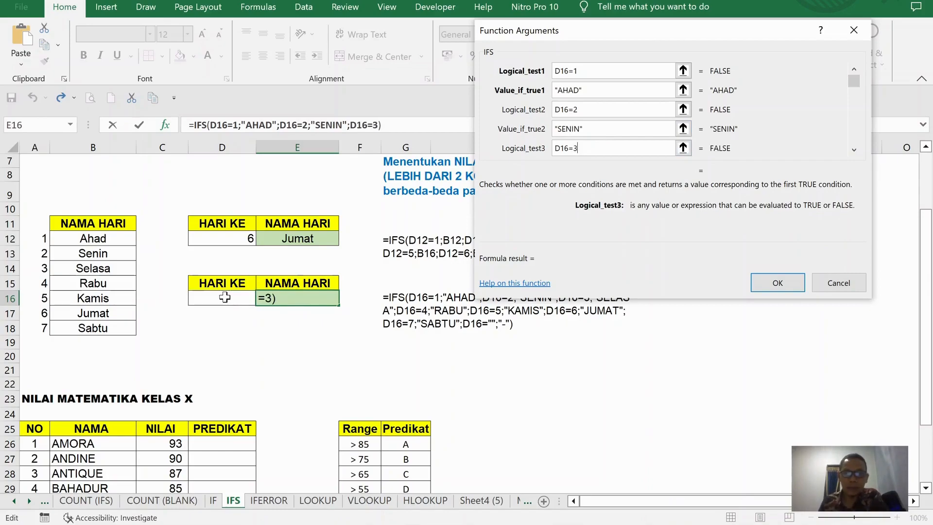
pyautogui.click(854, 151)
pyautogui.click(854, 150)
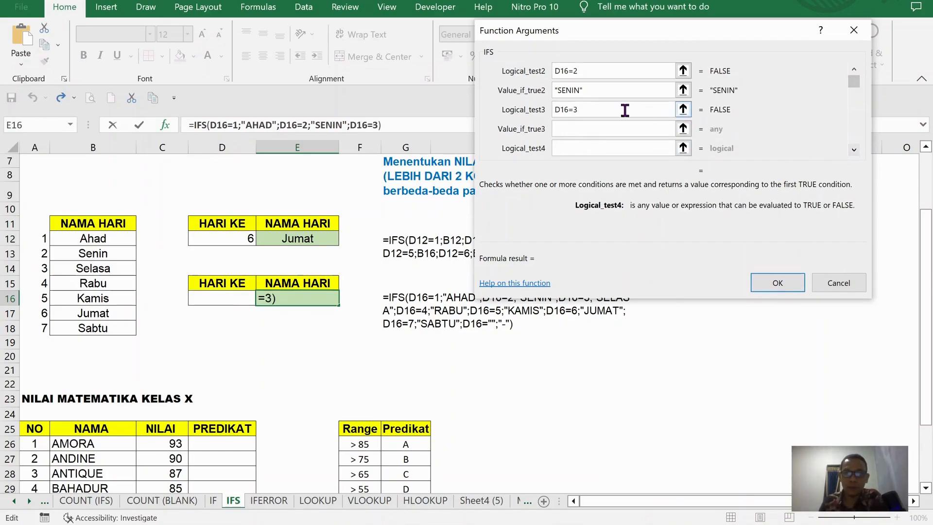
pyautogui.click(607, 127)
pyautogui.write('SELASA')
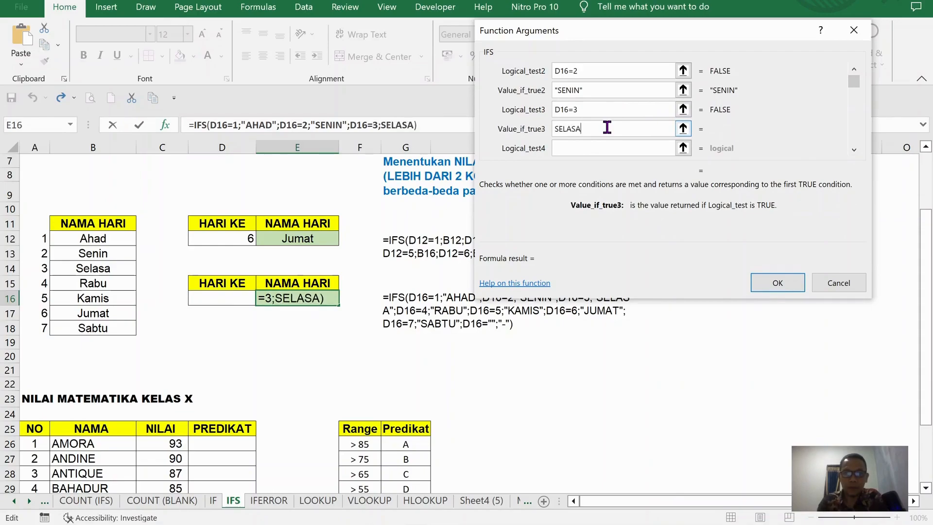
# - Set the fourth IFS logical test to D16=4 with the text RABU as its return value
pyautogui.click(619, 141)
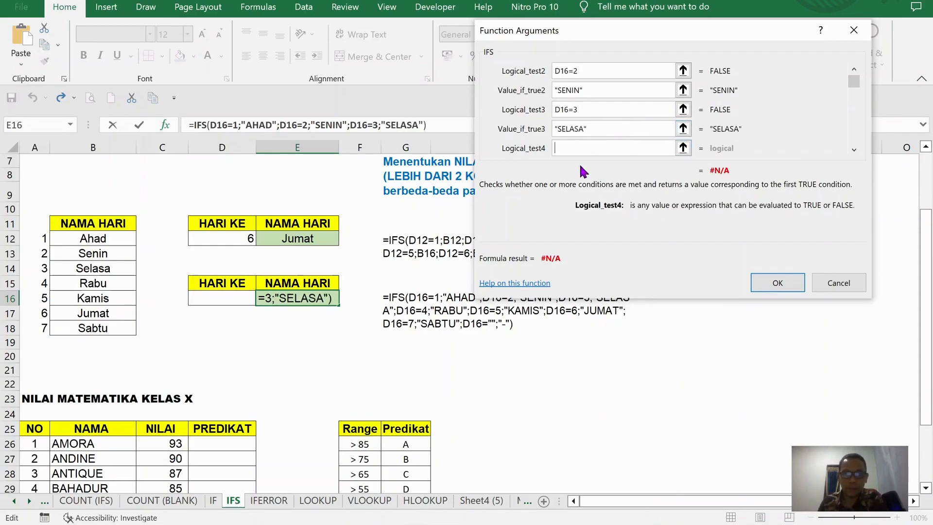
pyautogui.click(221, 299)
pyautogui.write('=4')
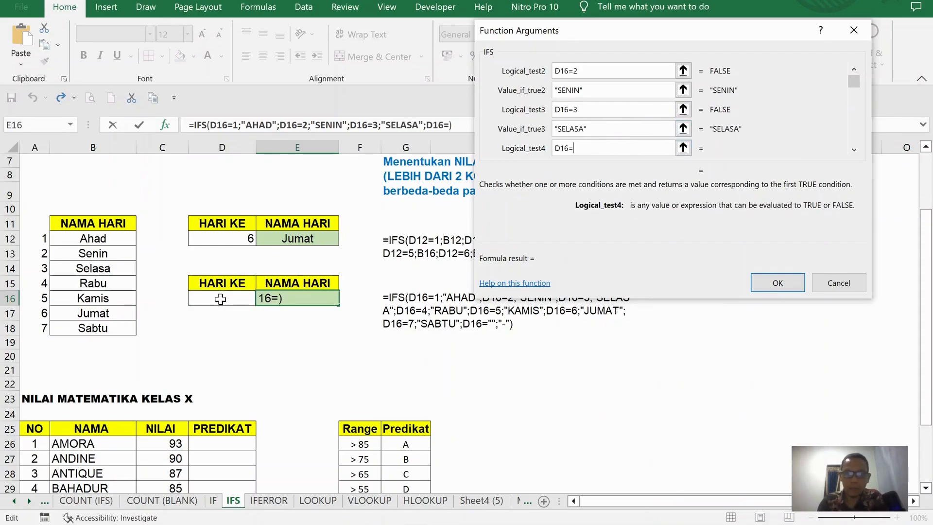
pyautogui.click(854, 149)
pyautogui.click(854, 149)
pyautogui.click(621, 128)
pyautogui.write('RAGU')
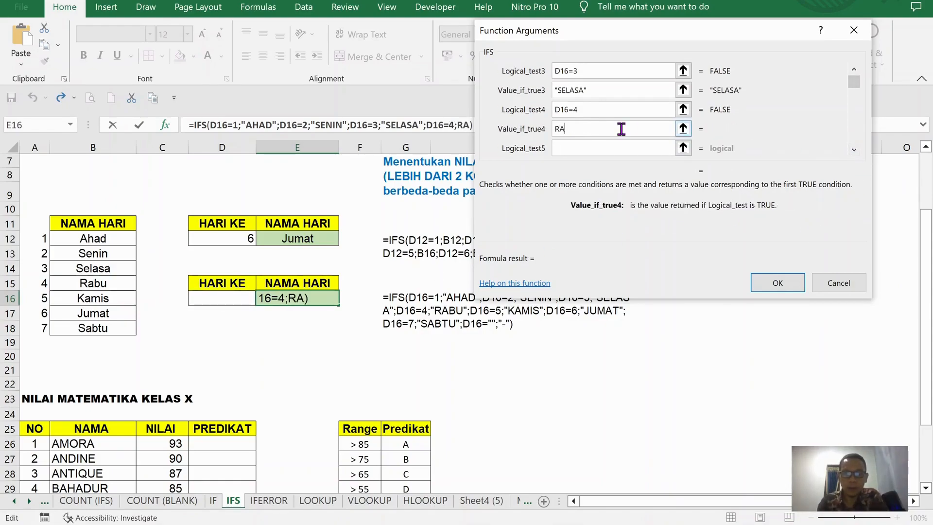
pyautogui.press('BackSpace')
pyautogui.press('BackSpace')
pyautogui.write('BU')
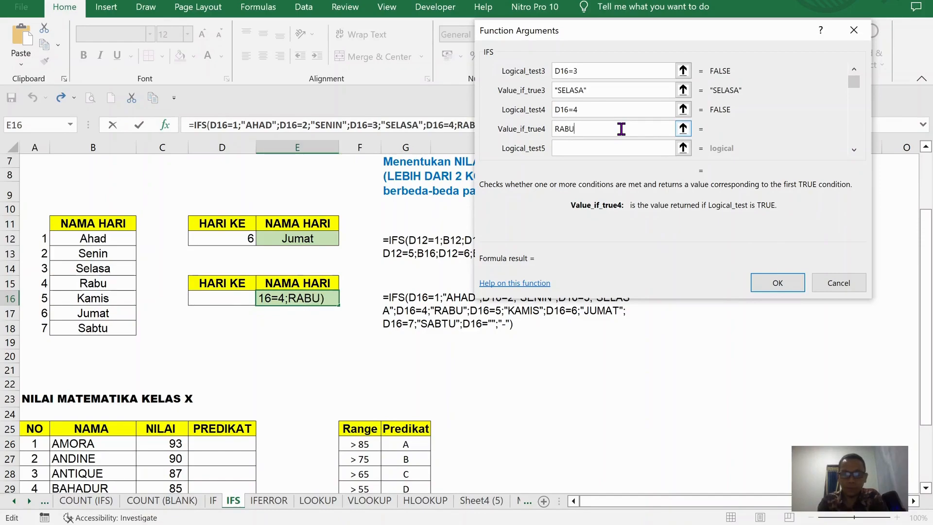
# - Set the fifth IFS logical test to D16=5 with the text KAMIS as its return value
pyautogui.click(608, 147)
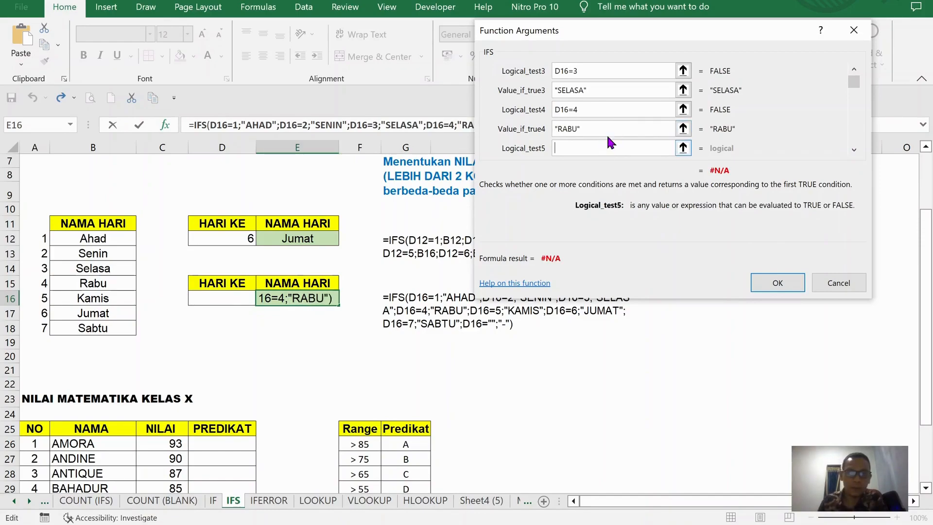
pyautogui.click(223, 299)
pyautogui.write('=')
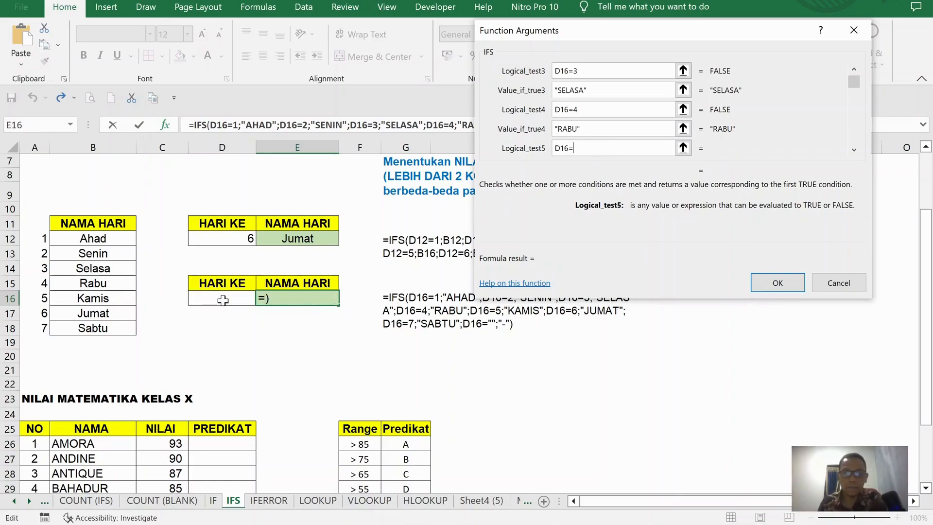
pyautogui.write('5')
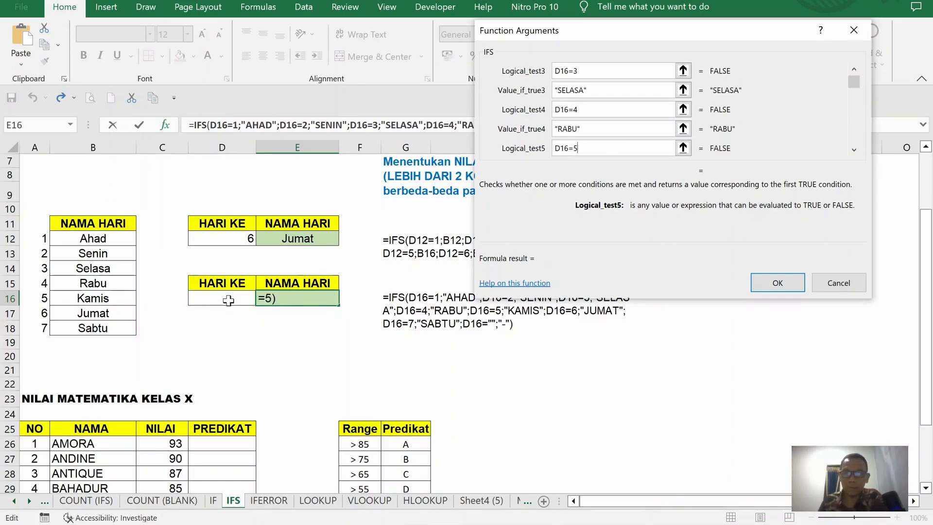
pyautogui.click(854, 149)
pyautogui.click(854, 150)
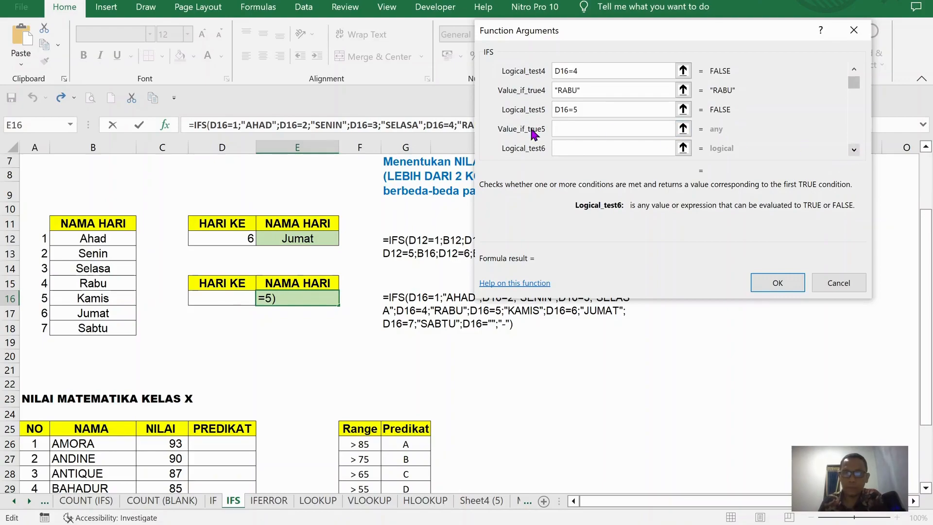
pyautogui.click(567, 128)
pyautogui.write('KAMIS')
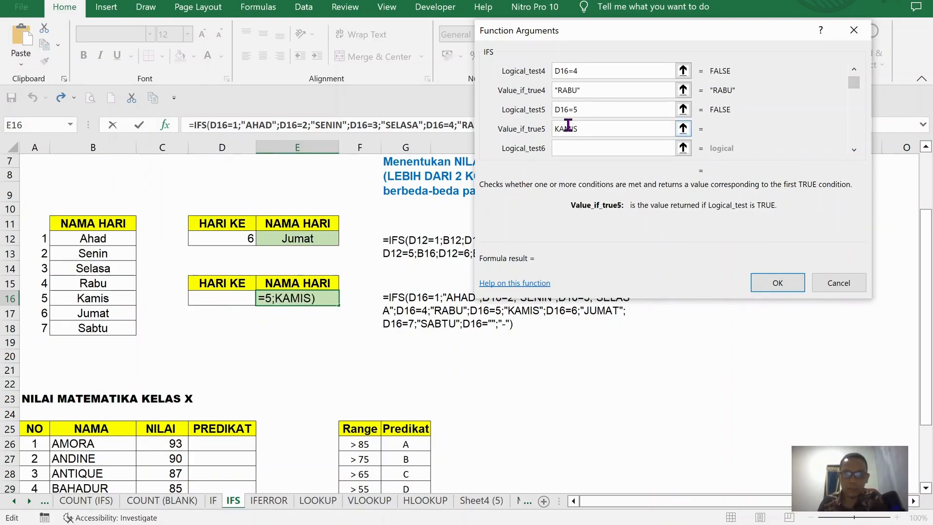
# - Set the sixth IFS logical test to D16=6 with the text JUMAT as its return value
pyautogui.click(650, 148)
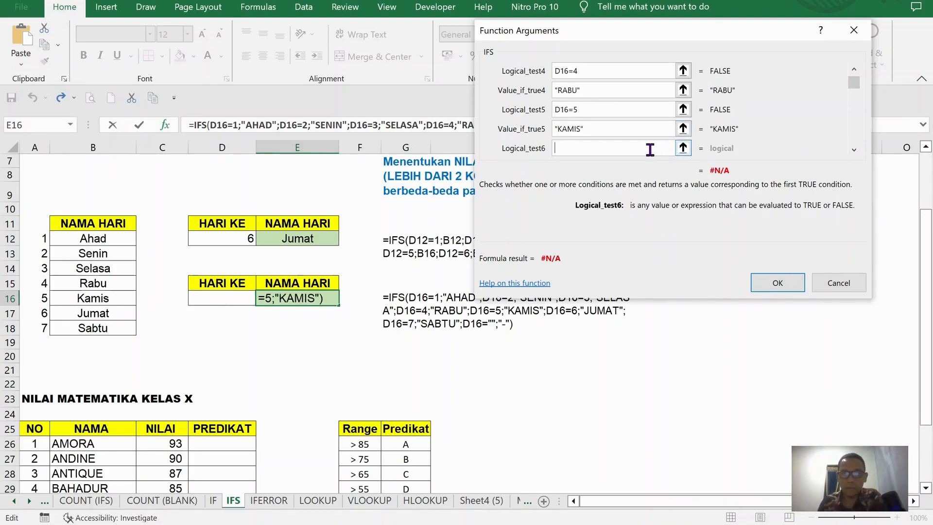
pyautogui.write('D16=6')
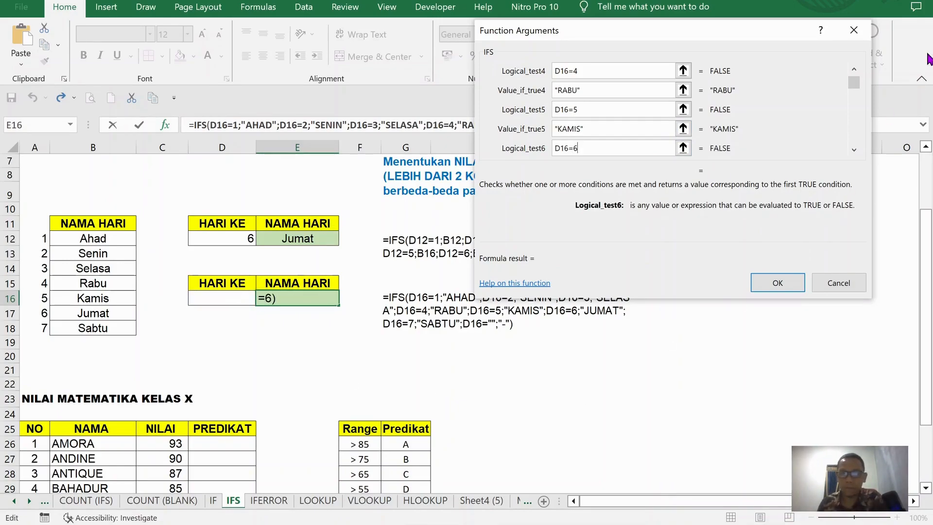
pyautogui.click(854, 150)
pyautogui.click(854, 150)
pyautogui.click(630, 128)
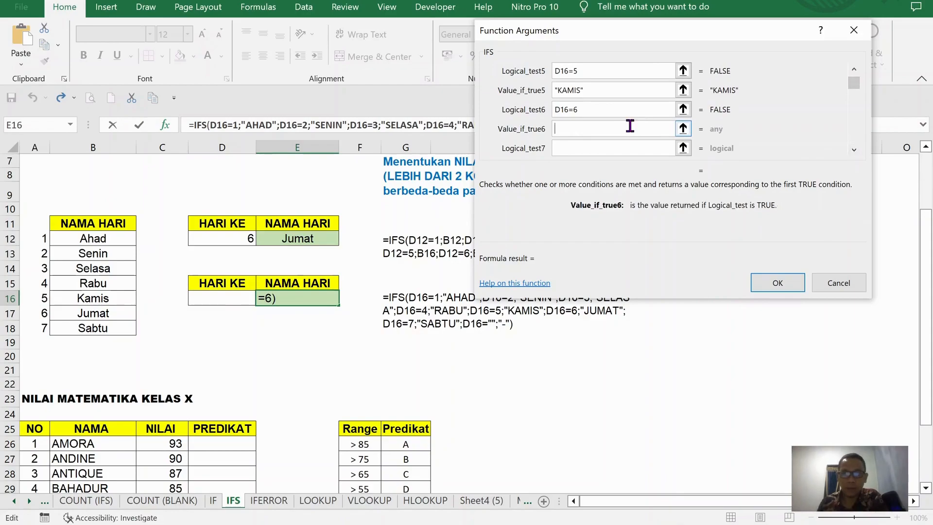
pyautogui.write('JUMAT')
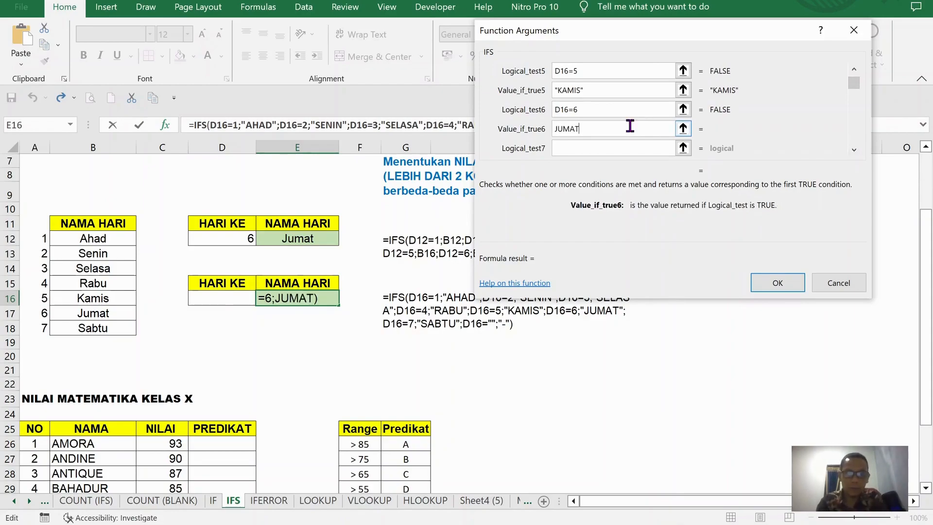
# - Set the seventh IFS logical test to D16=7 with the text SABTU as its return value, and commit the formula
pyautogui.click(610, 146)
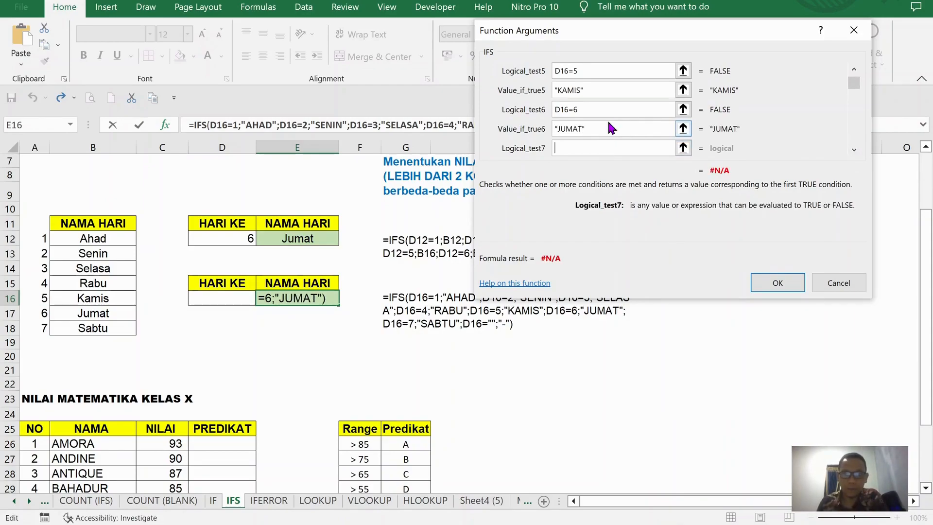
pyautogui.write('D16=7')
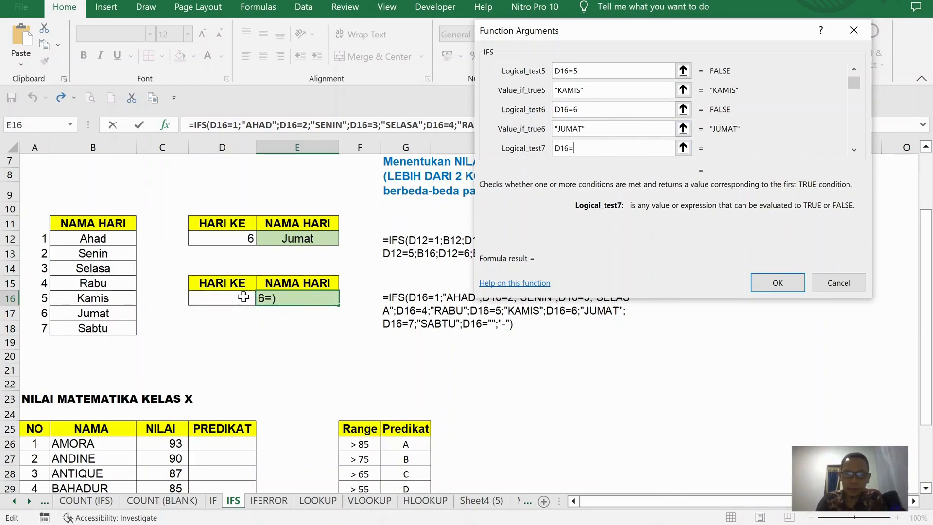
pyautogui.click(854, 149)
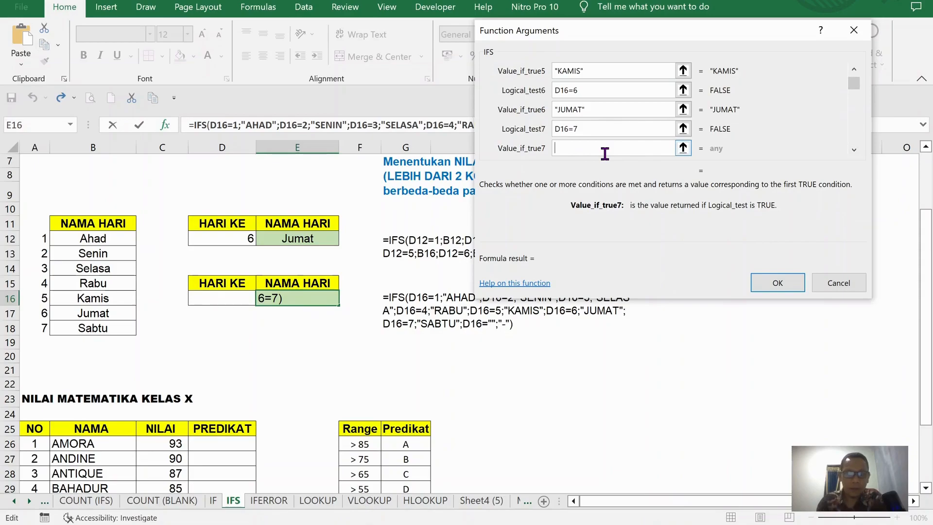
pyautogui.write('SABTU')
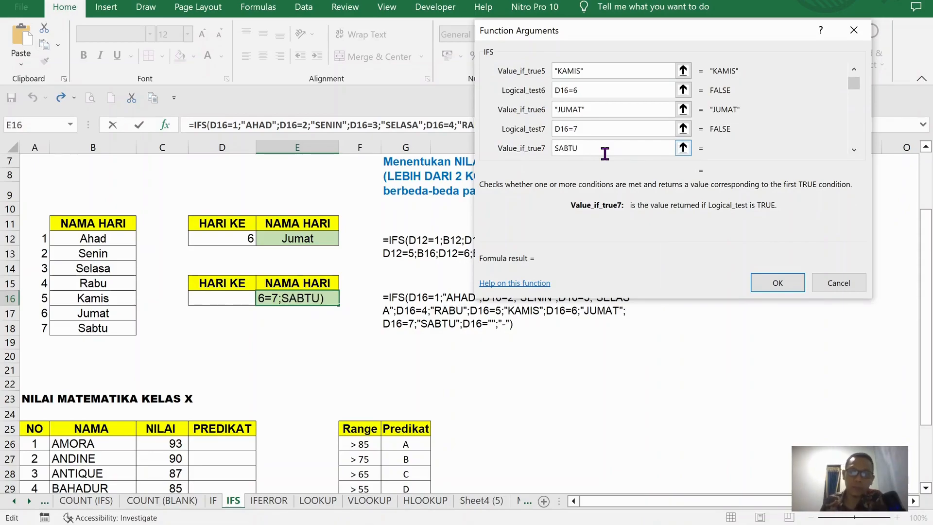
pyautogui.press('Tab')
pyautogui.click(779, 284)
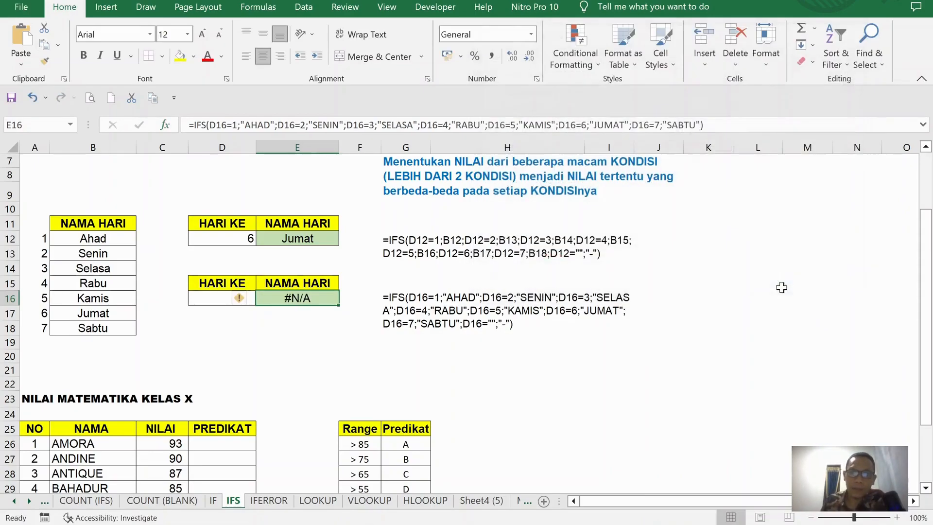
# - Test the text-based IFS formula by entering day number 5 in cell D16
pyautogui.click(215, 297)
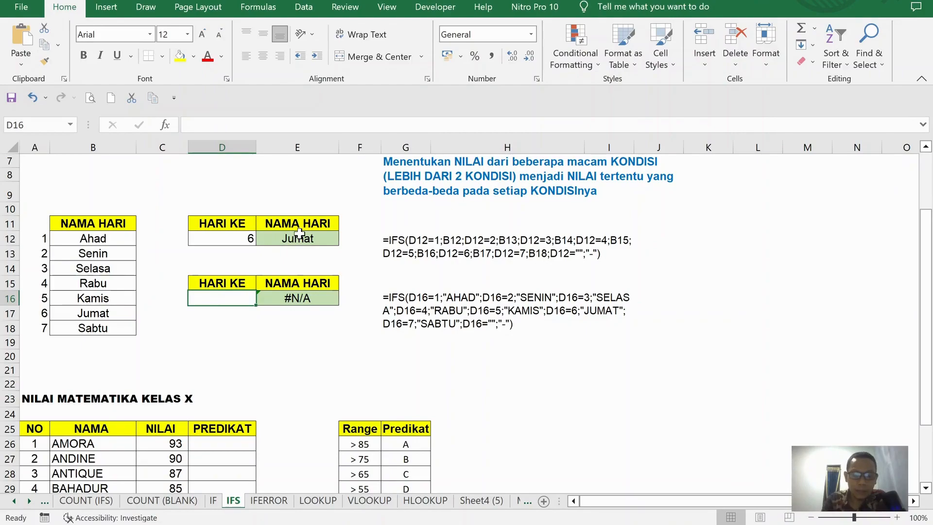
pyautogui.write('5')
pyautogui.press('Return')
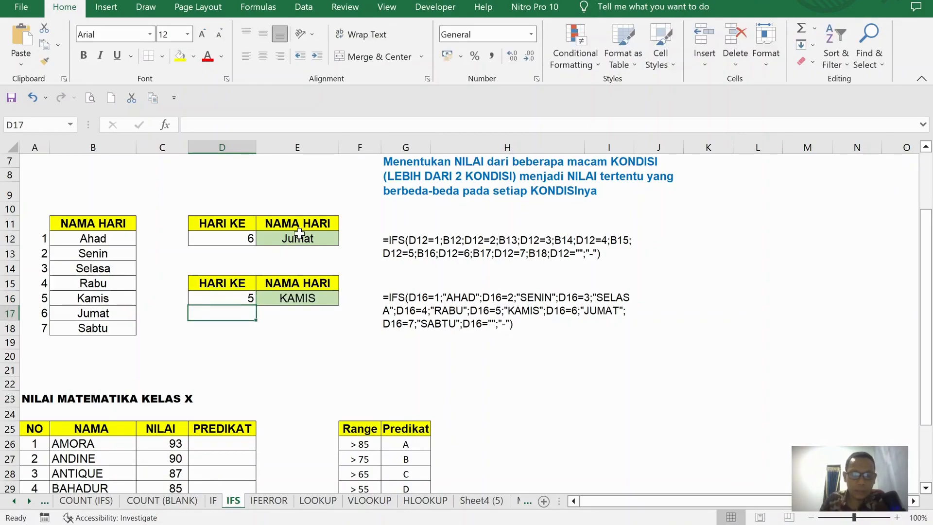
pyautogui.press('Up')
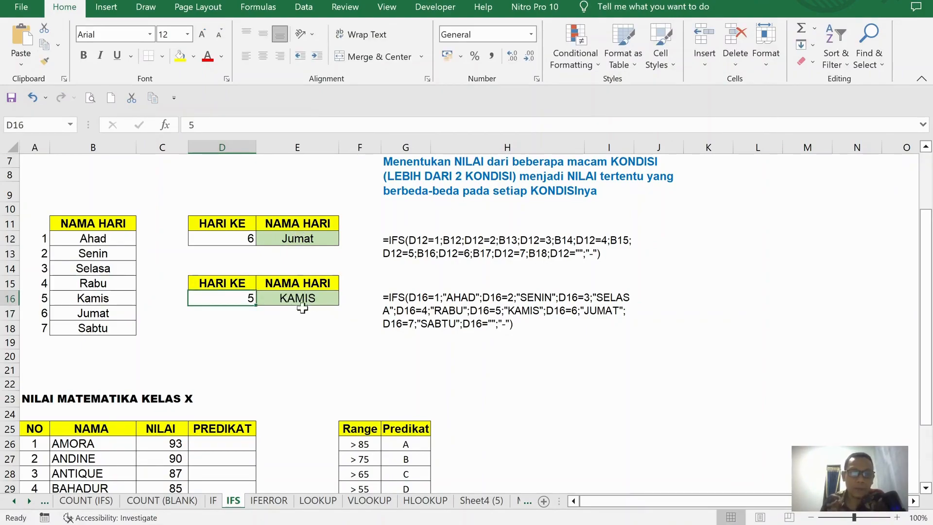
# - Examine the day-name list and the NILAI MATEMATIKA KELAS X score table with its Range and Predikat key
pyautogui.moveTo(92, 238); pyautogui.dragTo(92, 328)
pyautogui.click(326, 356)
pyautogui.scroll(-2, 329, 321)
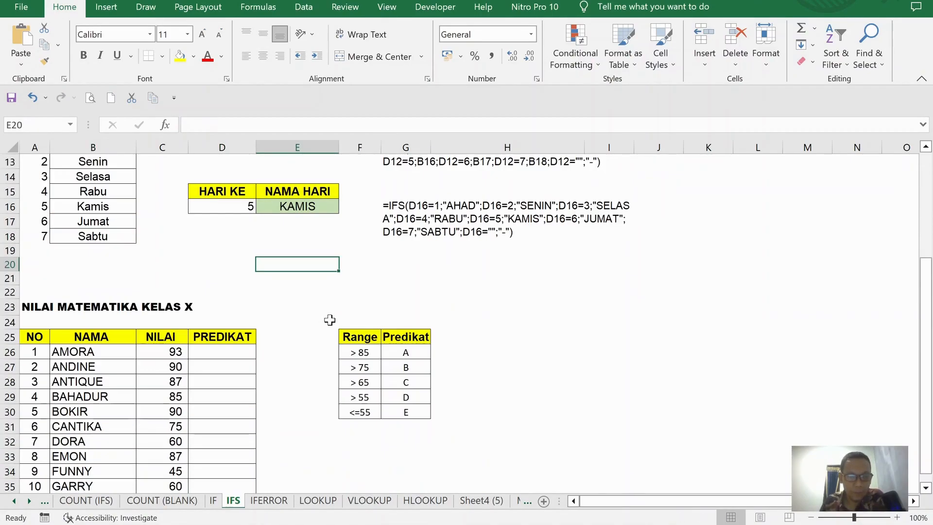
pyautogui.scroll(1, 332, 318)
pyautogui.scroll(1, 333, 316)
pyautogui.scroll(-1, 340, 326)
pyautogui.scroll(2, 355, 301)
pyautogui.scroll(-5, 365, 270)
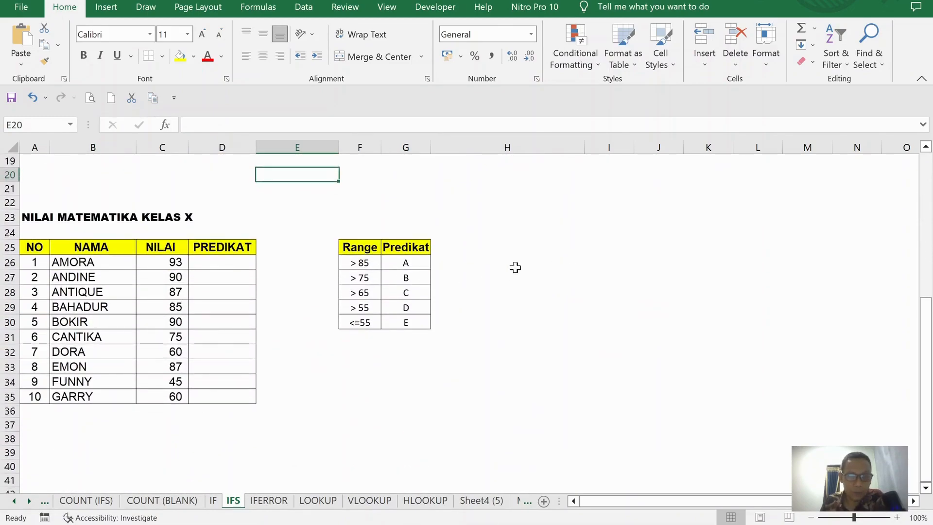
# - Examine the NILAI scores, the empty PREDIKAT column and each score range with its matching grade in the Range and Predikat key
pyautogui.click(297, 348)
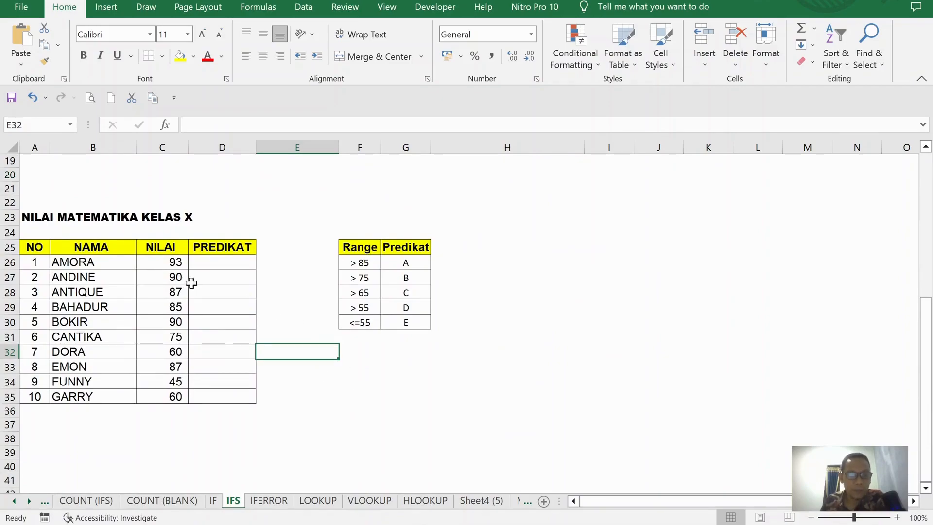
pyautogui.moveTo(368, 261); pyautogui.dragTo(406, 323)
pyautogui.moveTo(244, 257); pyautogui.dragTo(229, 394)
pyautogui.moveTo(175, 263); pyautogui.dragTo(173, 396)
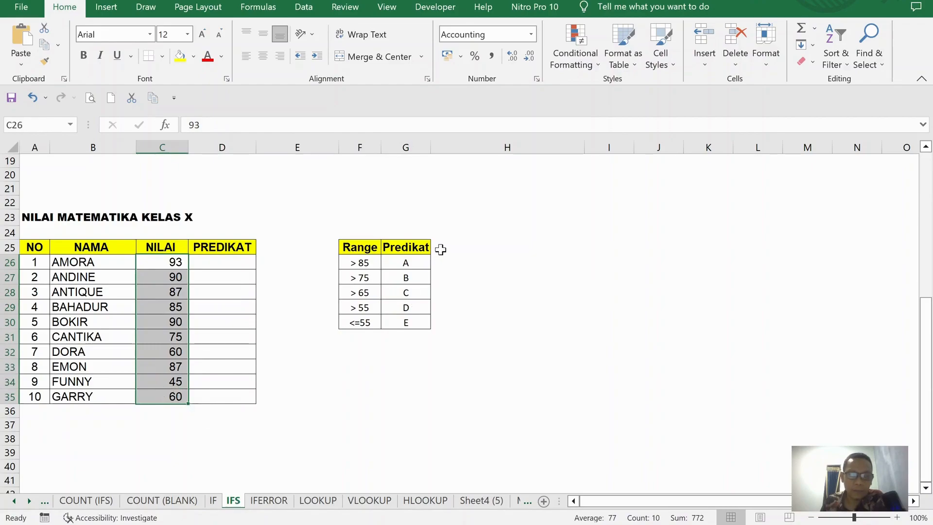
pyautogui.click(498, 242)
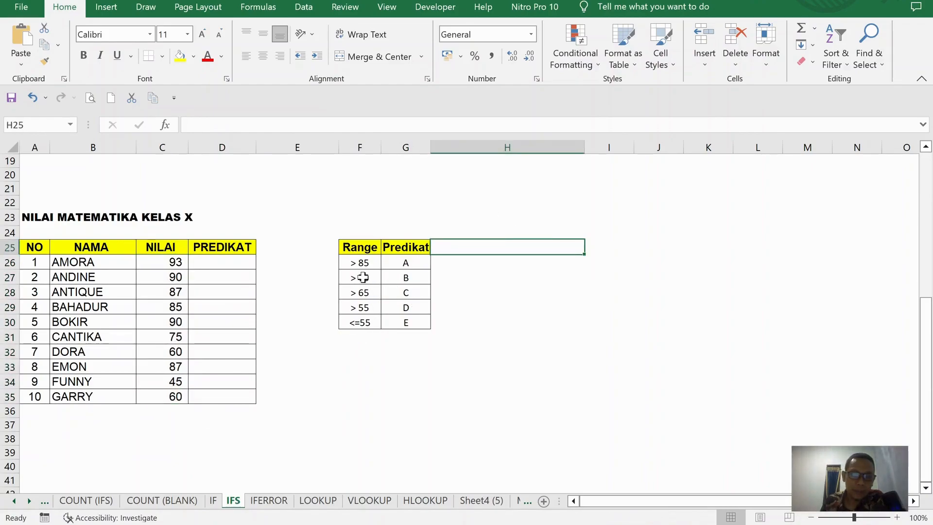
pyautogui.click(370, 327)
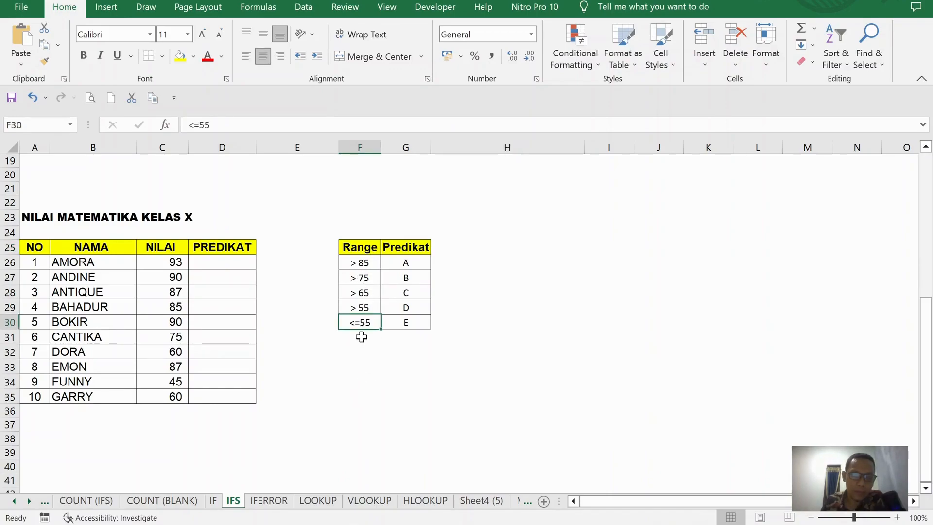
pyautogui.click(424, 326)
pyautogui.click(364, 310)
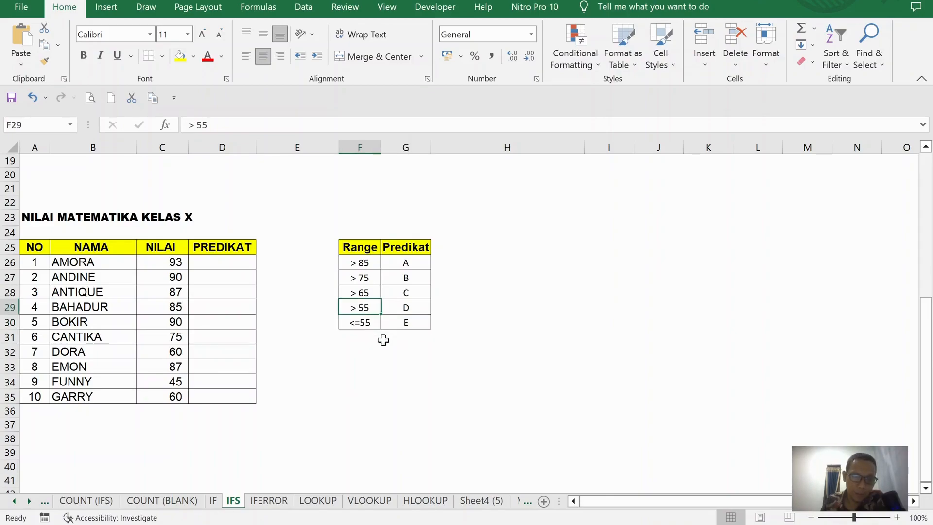
pyautogui.click(419, 306)
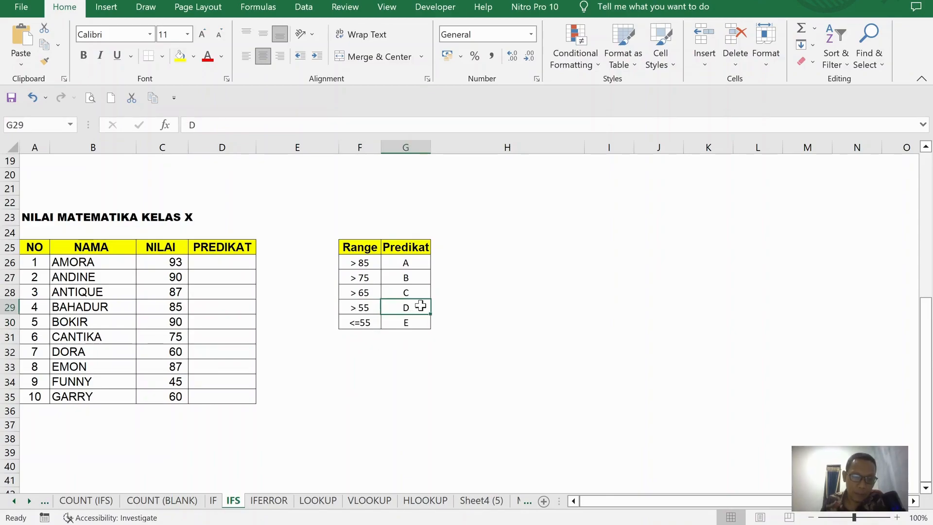
pyautogui.click(350, 291)
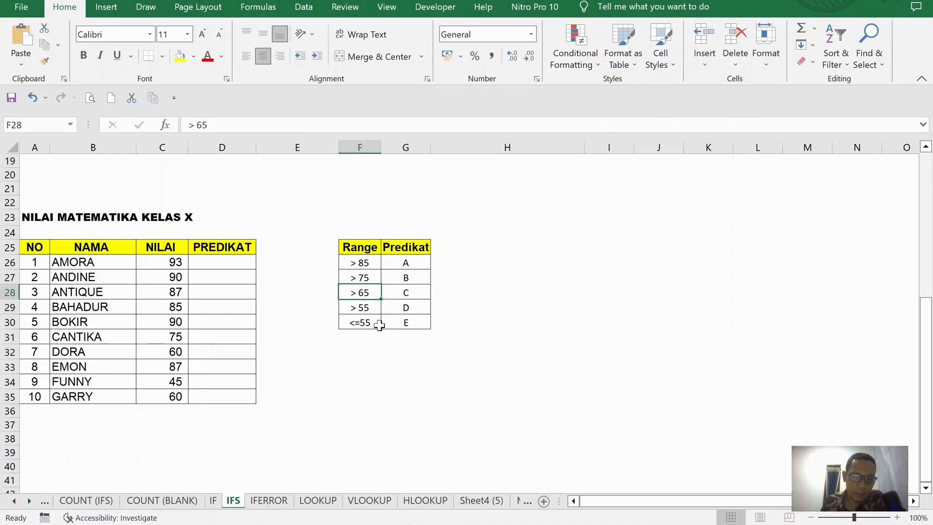
pyautogui.click(414, 292)
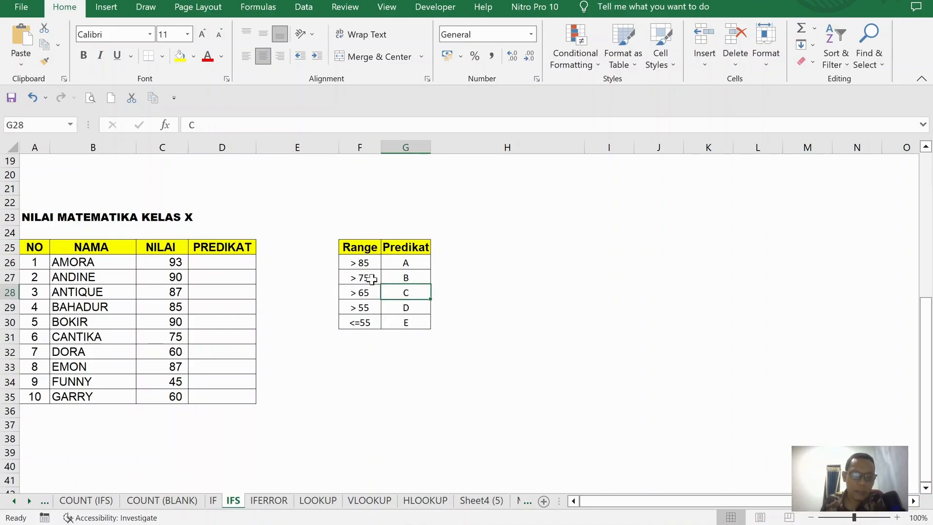
# - Insert an IFS function in PREDIKAT cell D26 with the first logical test C26>85 returning the text A
pyautogui.click(225, 258)
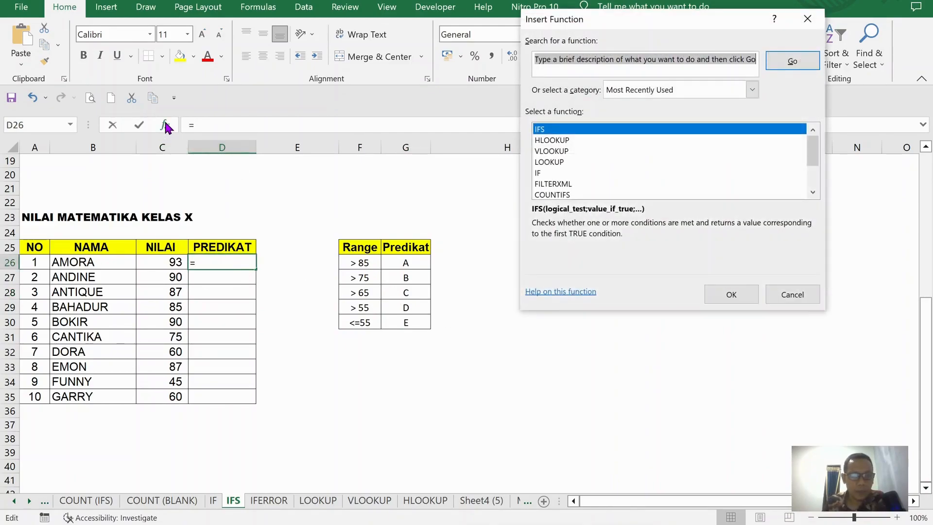
pyautogui.click(719, 296)
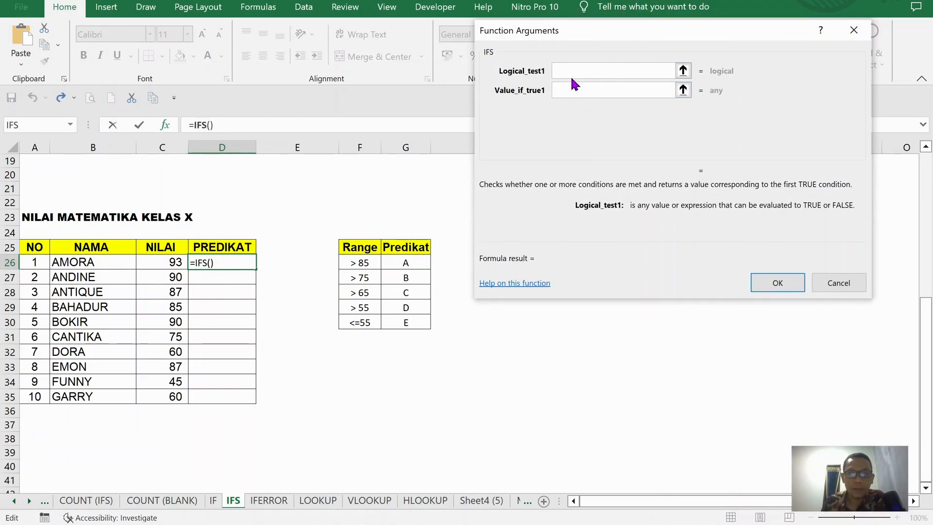
pyautogui.click(175, 262)
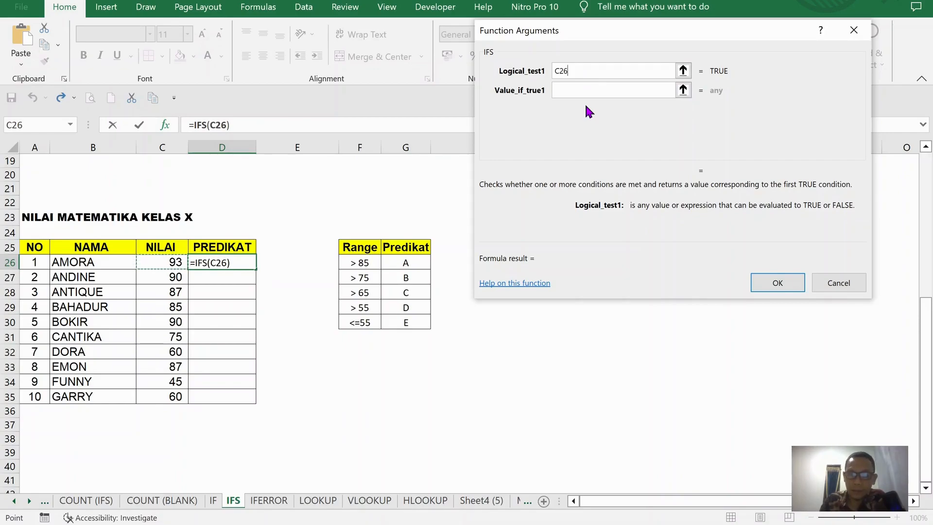
pyautogui.write('>')
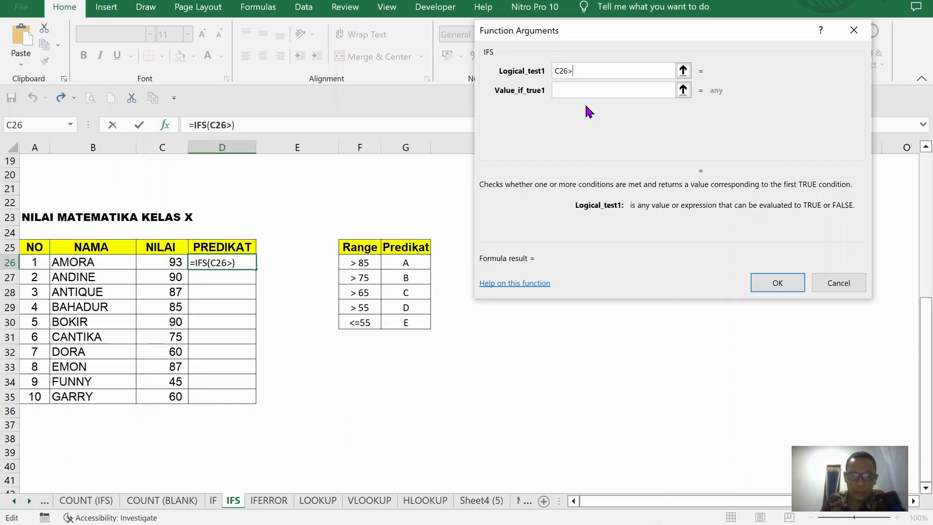
pyautogui.write('85')
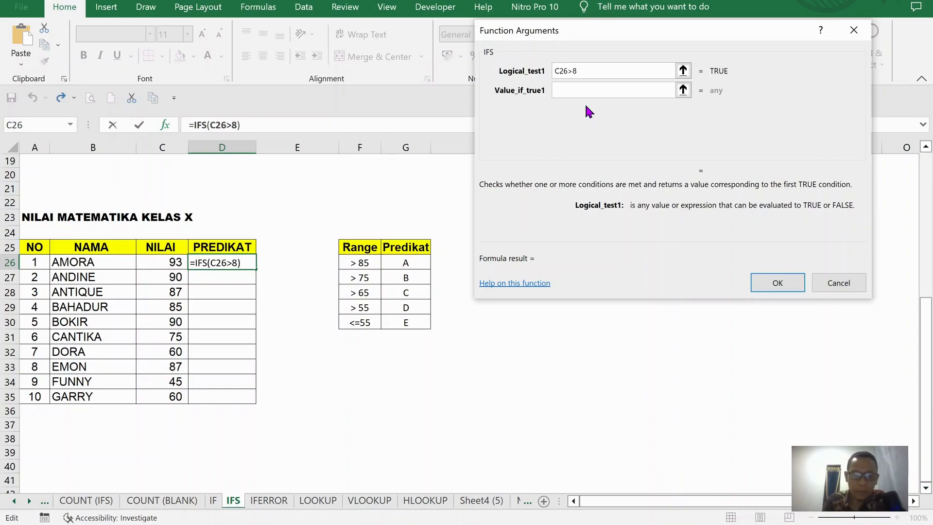
pyautogui.click(600, 87)
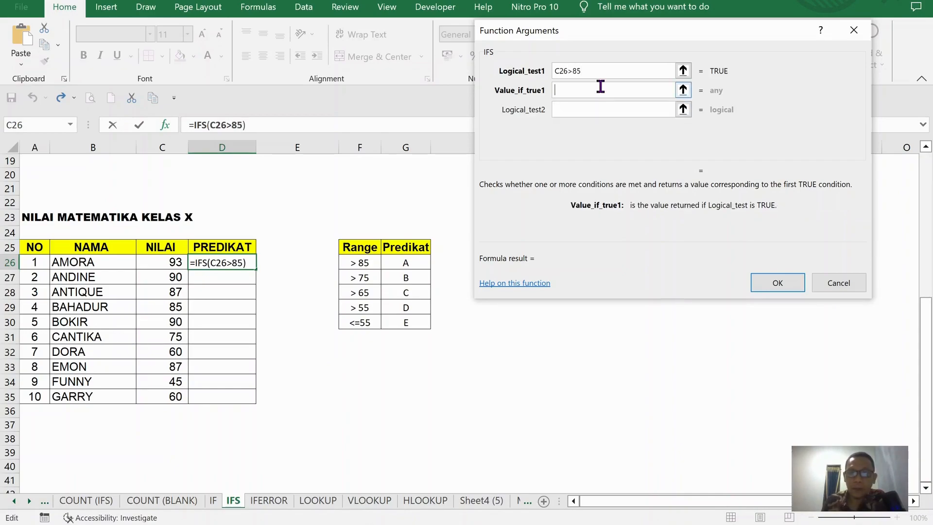
pyautogui.write('A')
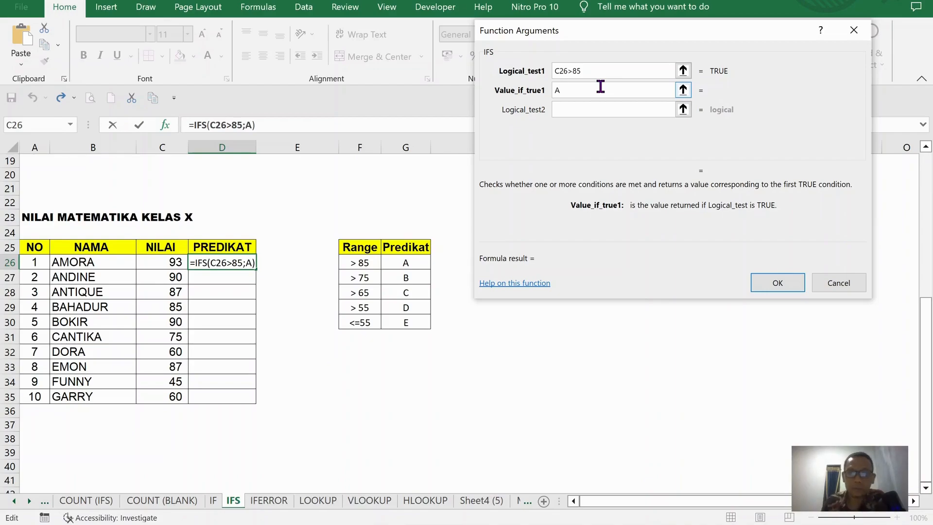
# - Set the second IFS logical test to C26>75 with the text B as its return value
pyautogui.click(600, 110)
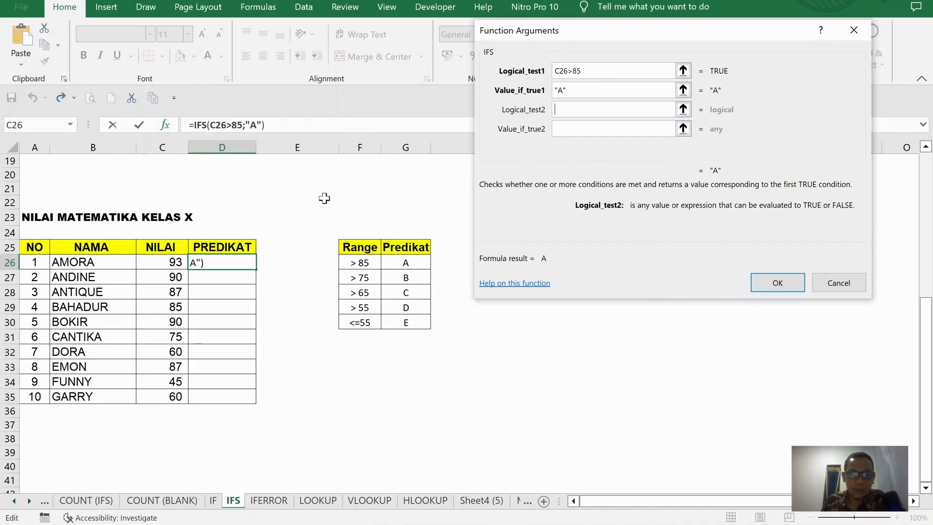
pyautogui.click(167, 261)
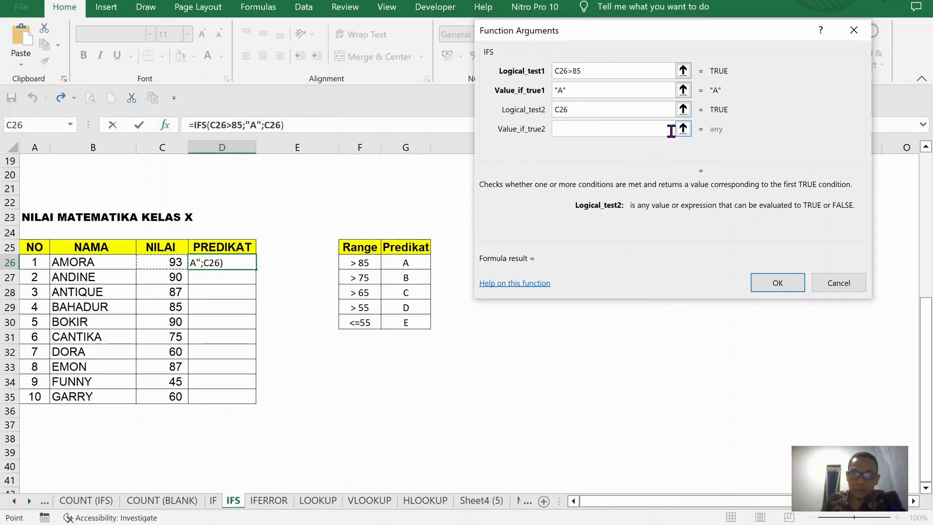
pyautogui.write('>75')
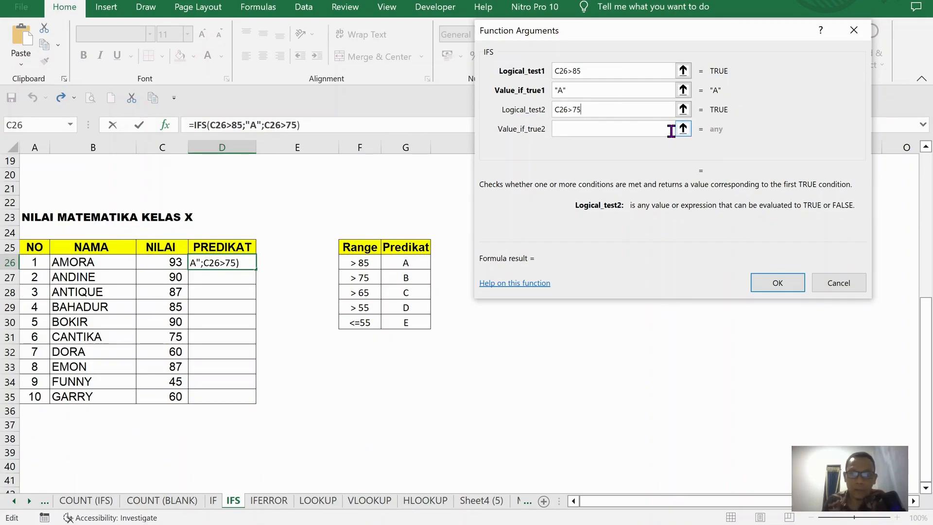
pyautogui.click(644, 125)
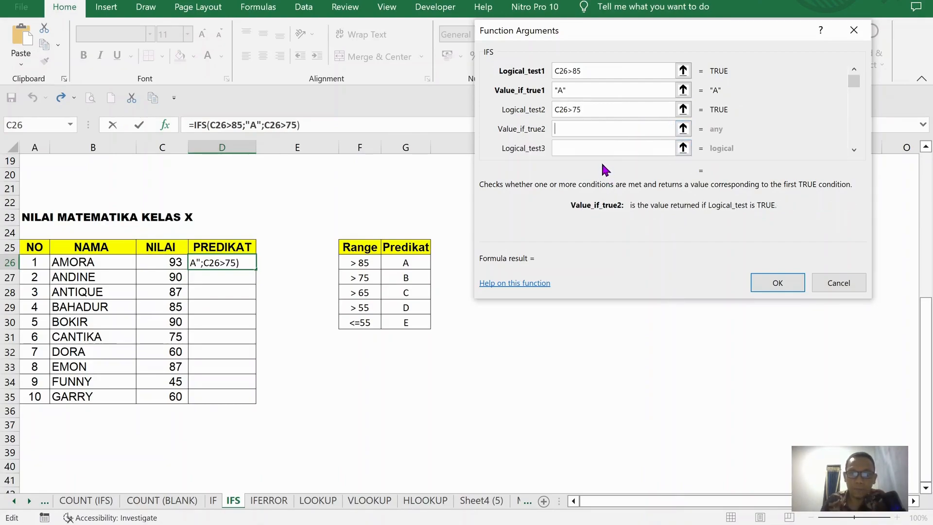
pyautogui.write('B')
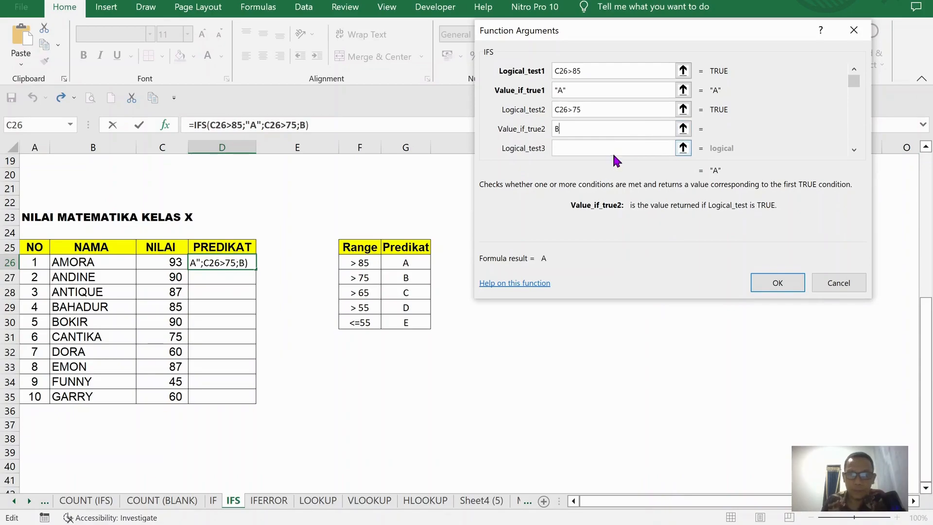
# - Set the third IFS logical test to C26>65 with the text C as its return value
pyautogui.click(614, 148)
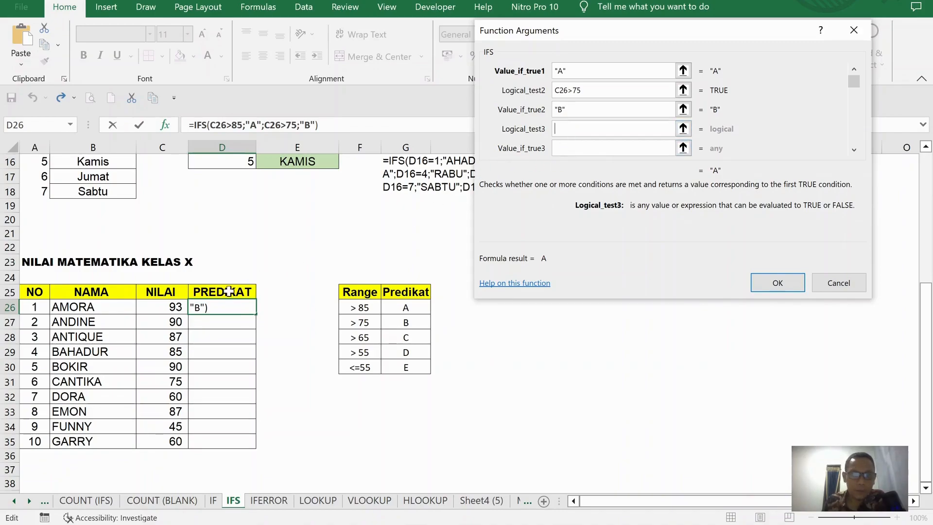
pyautogui.click(166, 308)
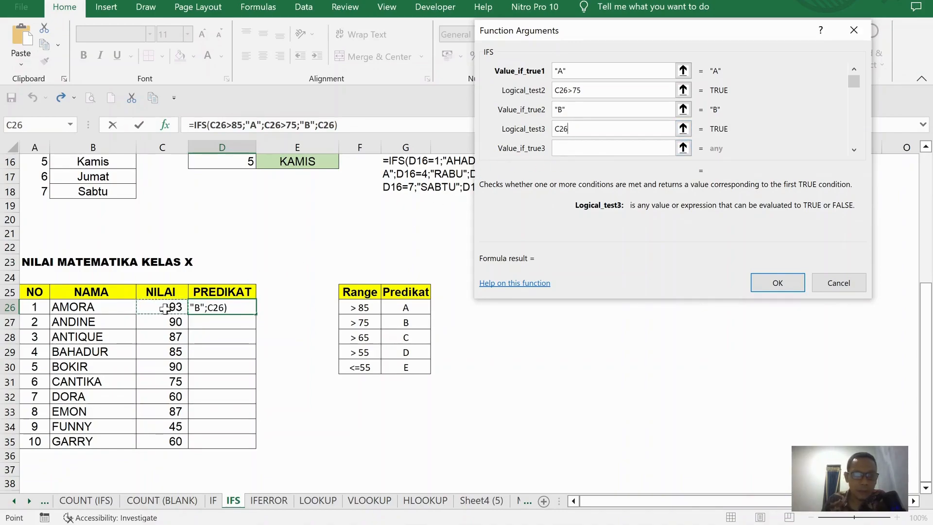
pyautogui.write('>')
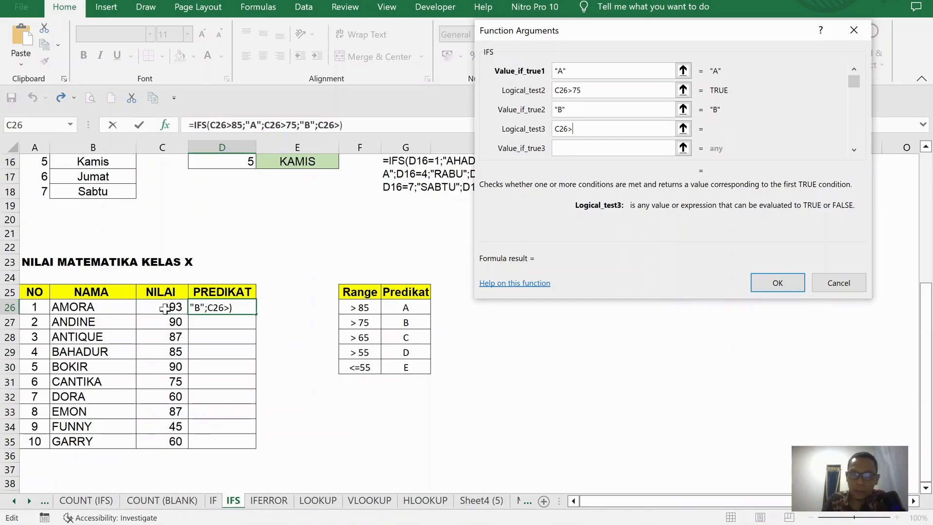
pyautogui.write('65')
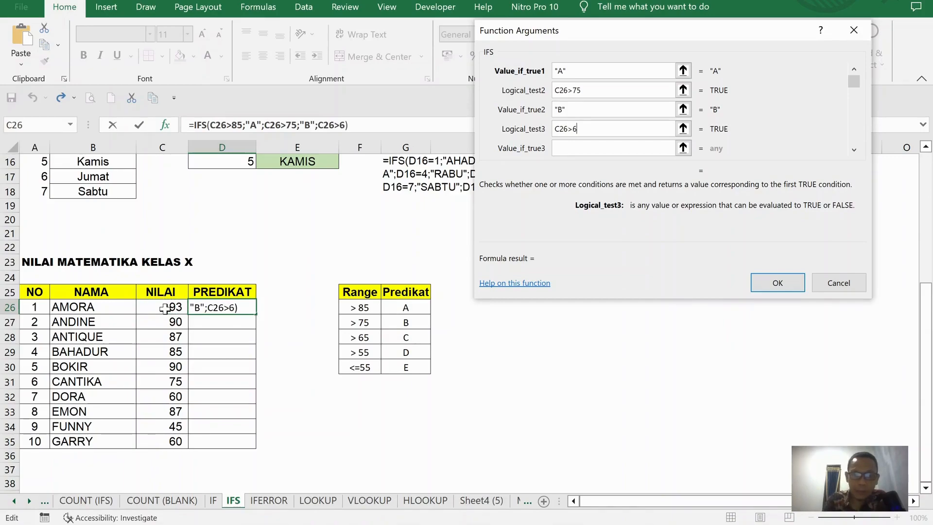
pyautogui.click(577, 143)
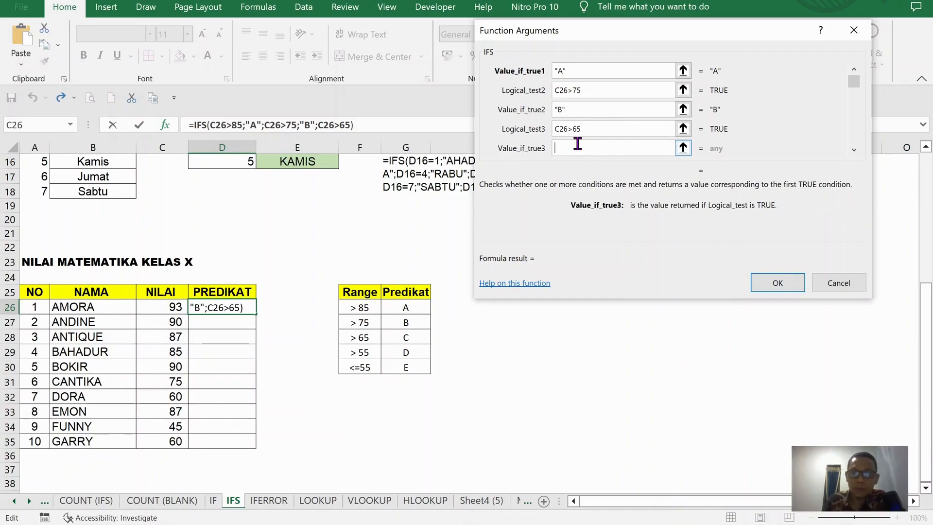
pyautogui.write('C')
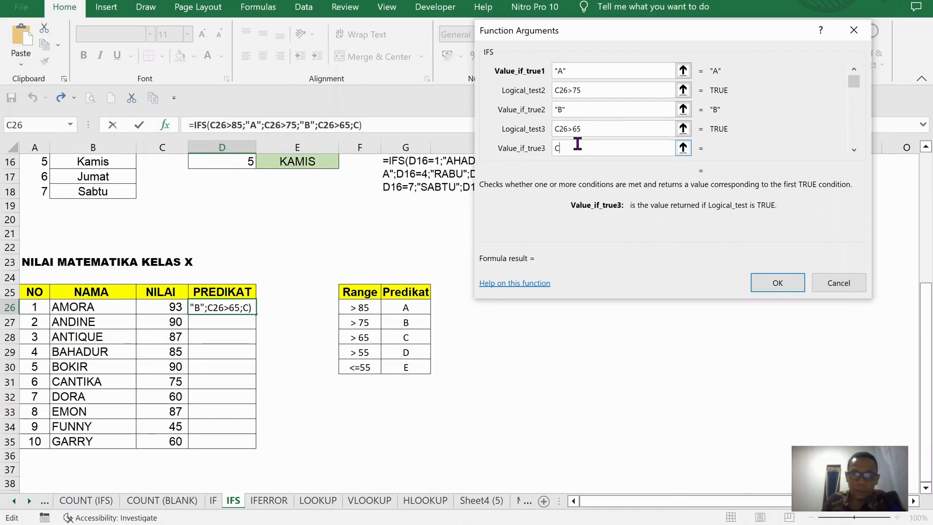
# - Set the fourth IFS logical test to C26>55 with the text D as its return value
pyautogui.click(854, 150)
pyautogui.click(854, 150)
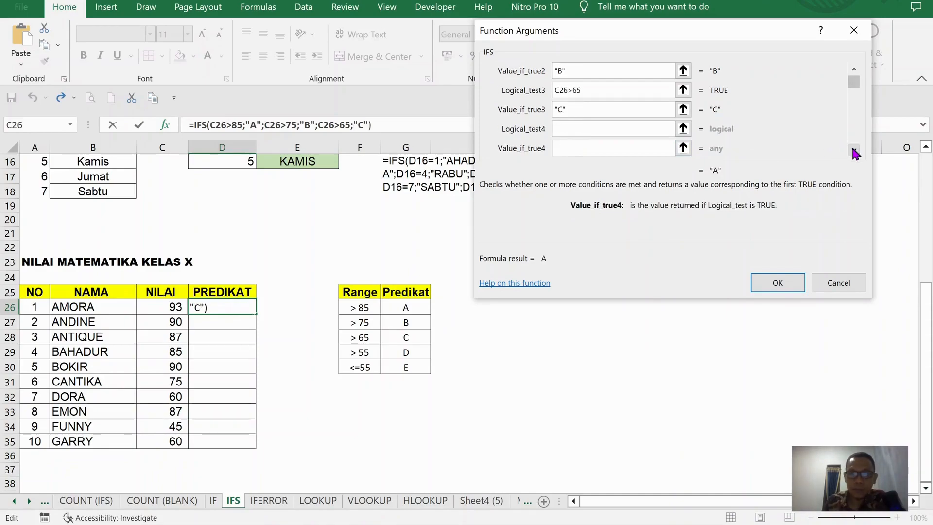
pyautogui.click(592, 126)
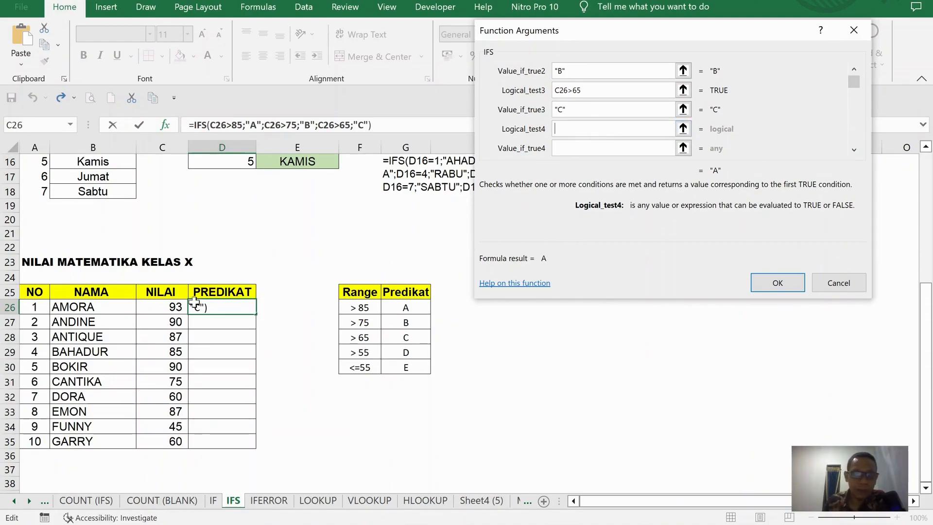
pyautogui.click(168, 307)
pyautogui.write('>55')
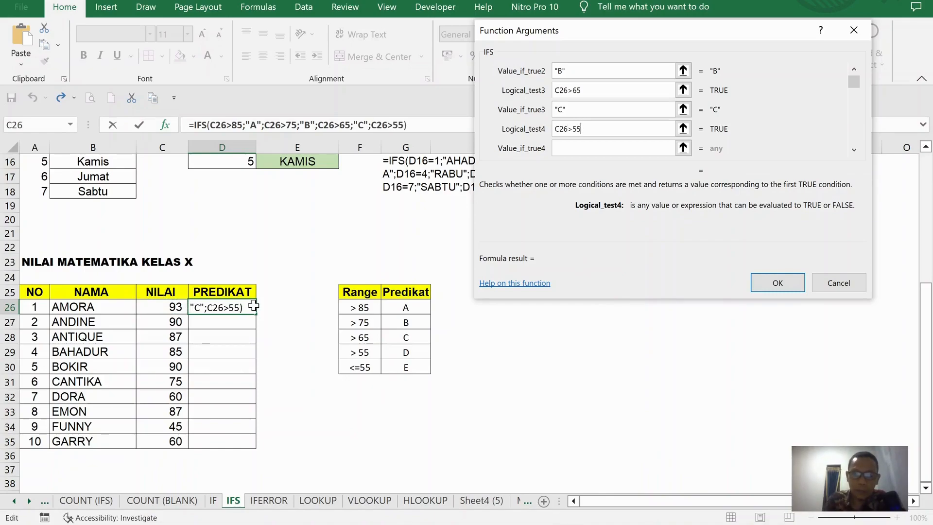
pyautogui.click(573, 148)
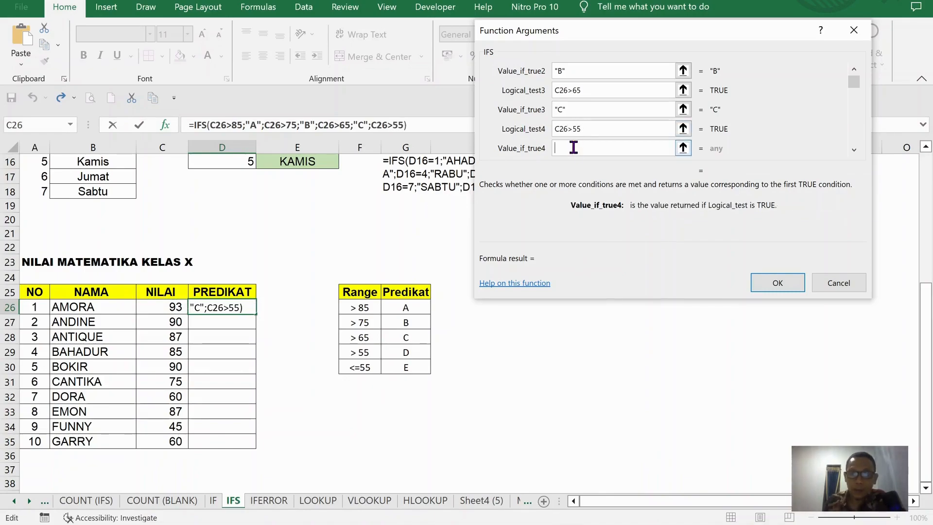
pyautogui.write('D')
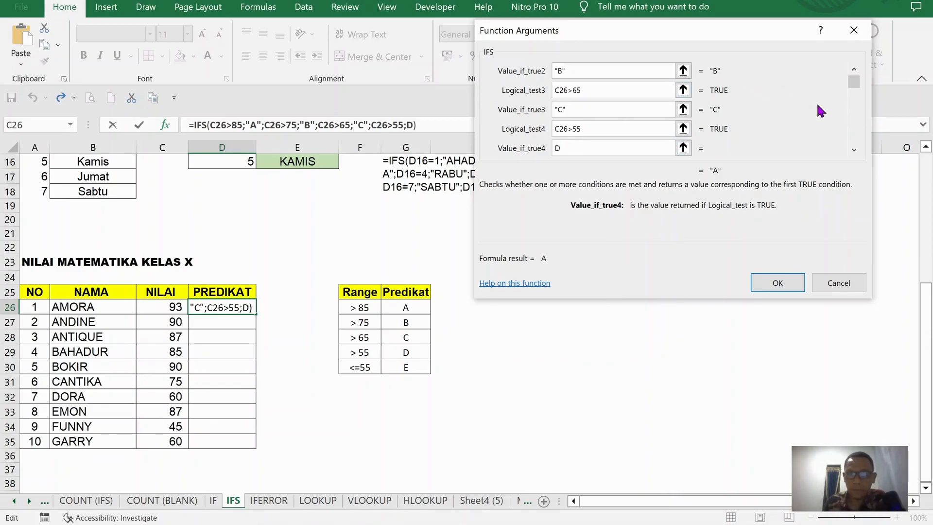
# - Set the fifth IFS logical test to C26<=55 with the text E as its return value
pyautogui.press('Tab')
pyautogui.press('Tab')
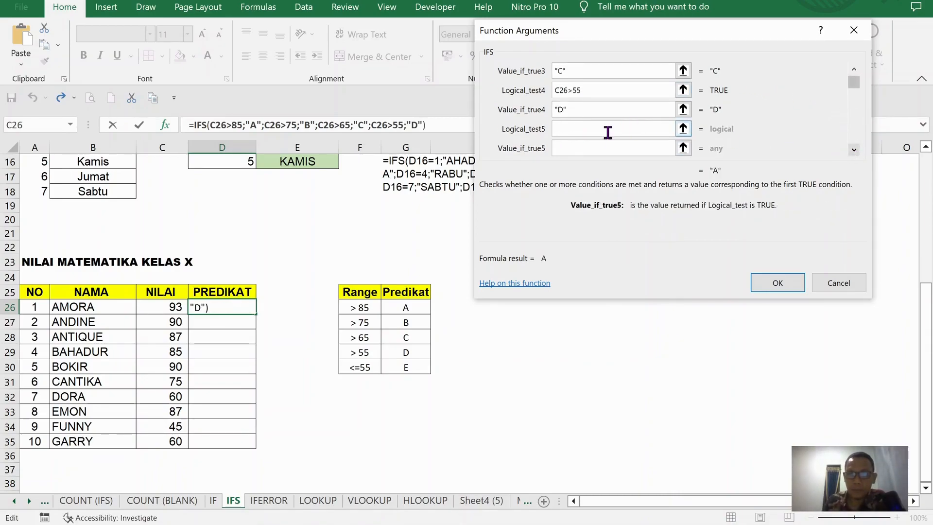
pyautogui.click(597, 132)
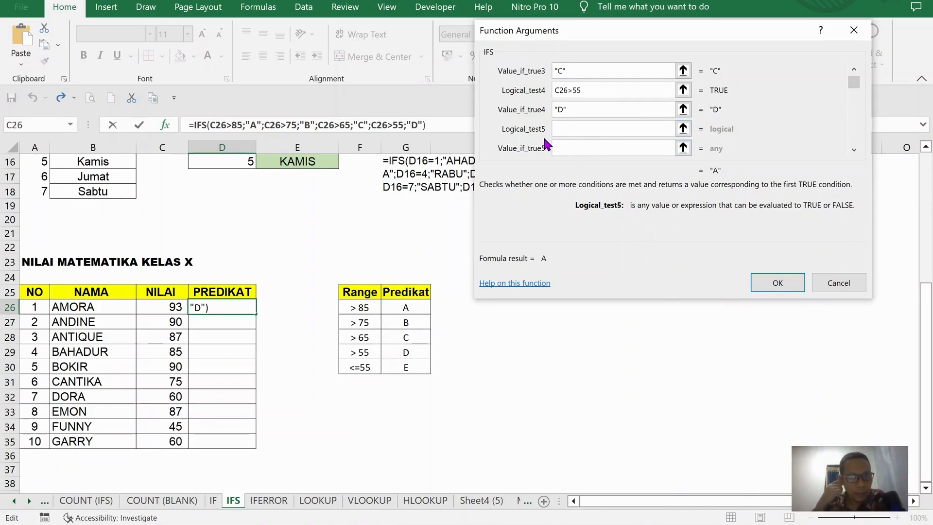
pyautogui.click(179, 309)
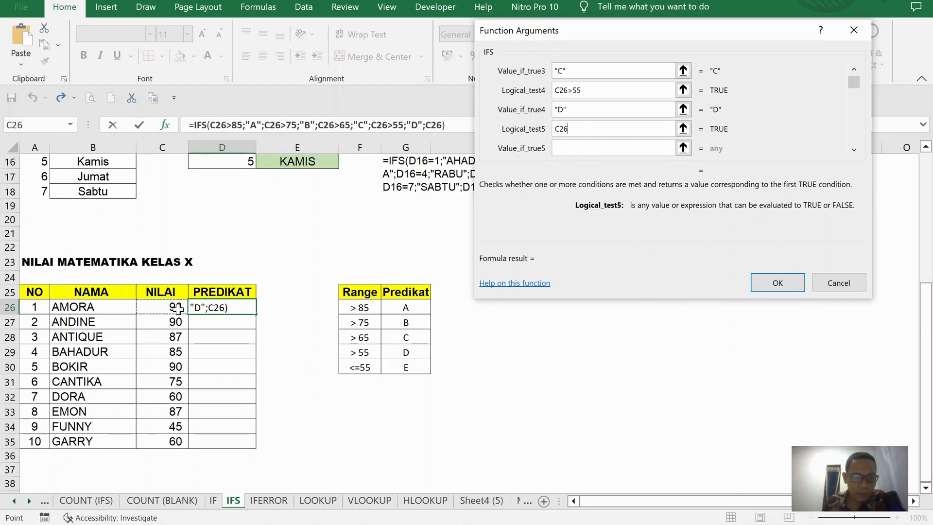
pyautogui.write('<')
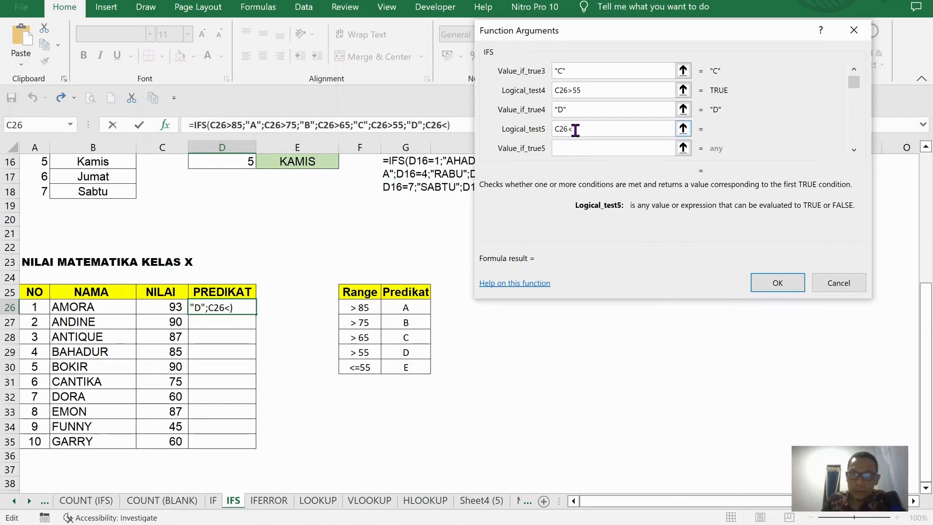
pyautogui.write('=55')
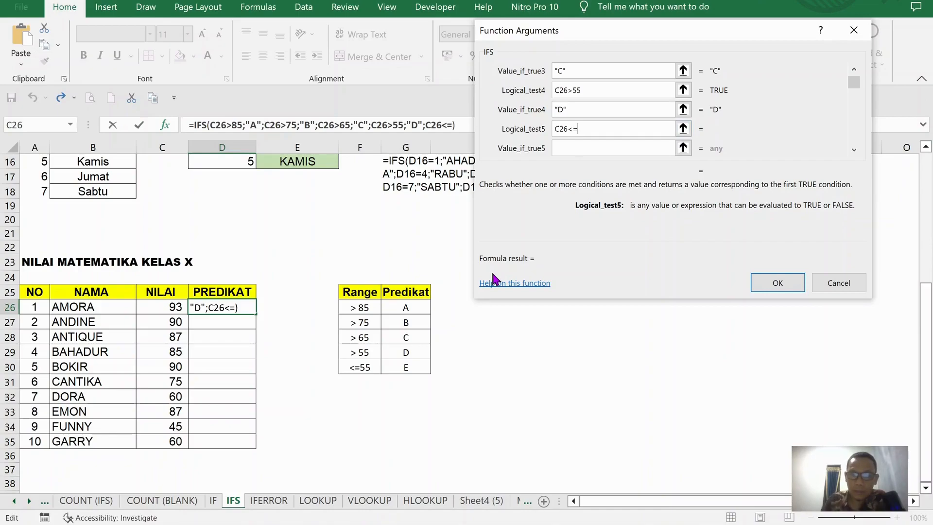
pyautogui.click(639, 149)
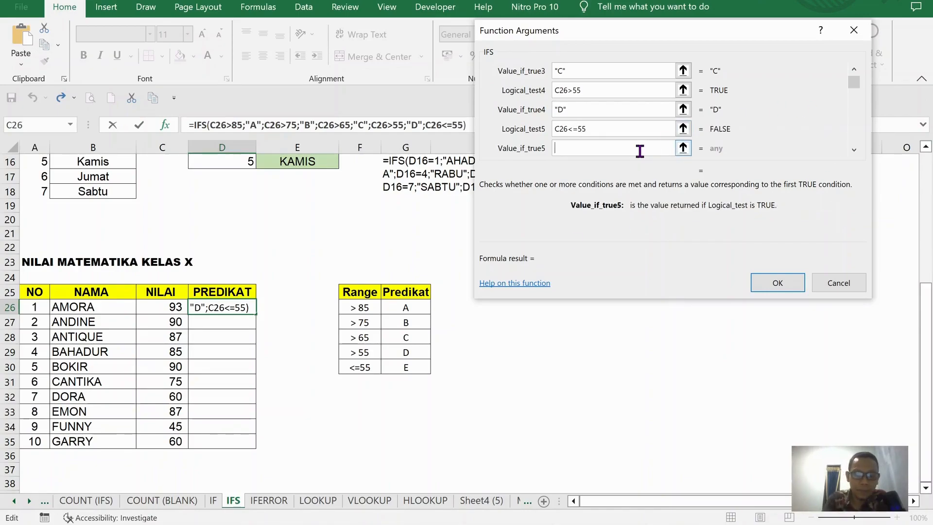
pyautogui.write('E')
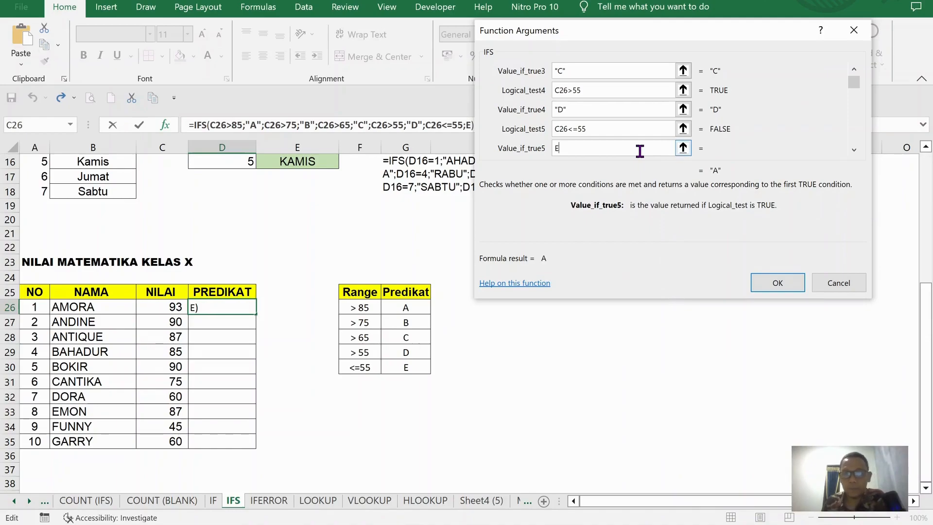
pyautogui.click(623, 113)
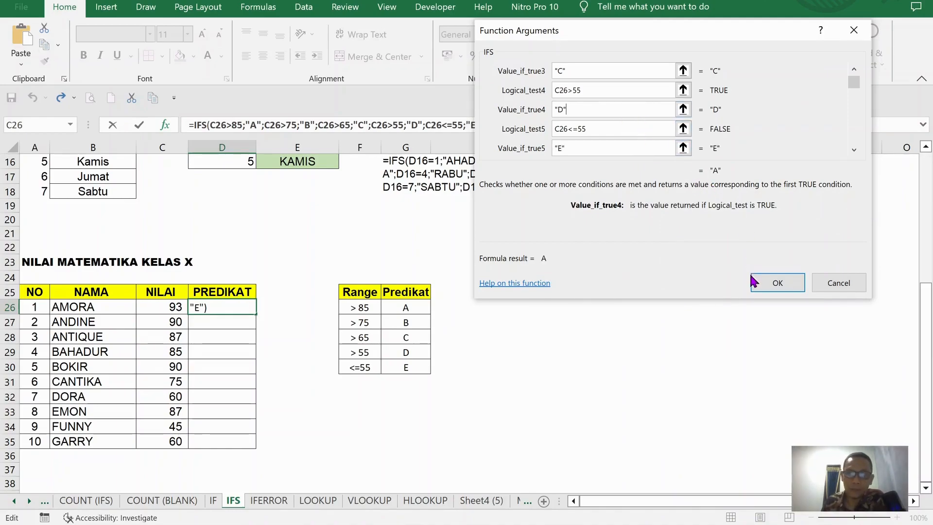
# - Accept the IFS formula in D26 and fill it down the PREDIKAT column through D35
pyautogui.click(777, 283)
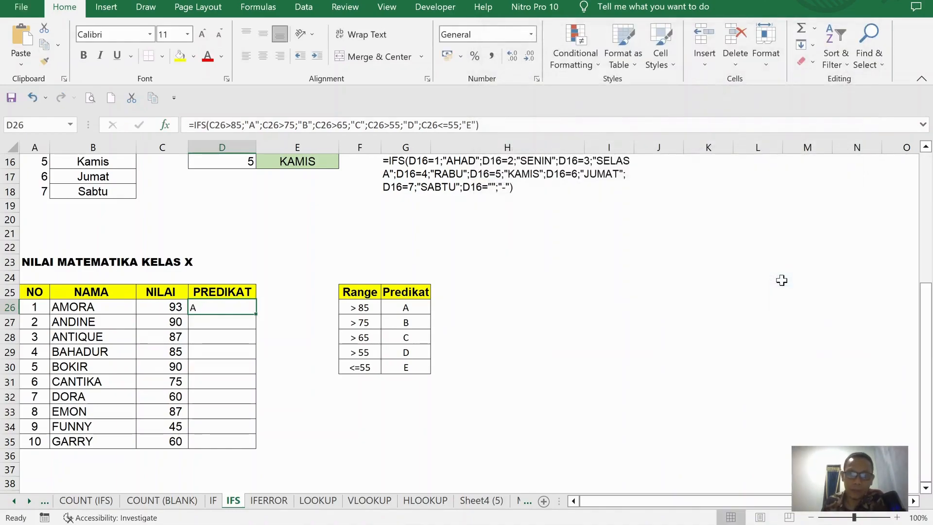
pyautogui.doubleClick(257, 316)
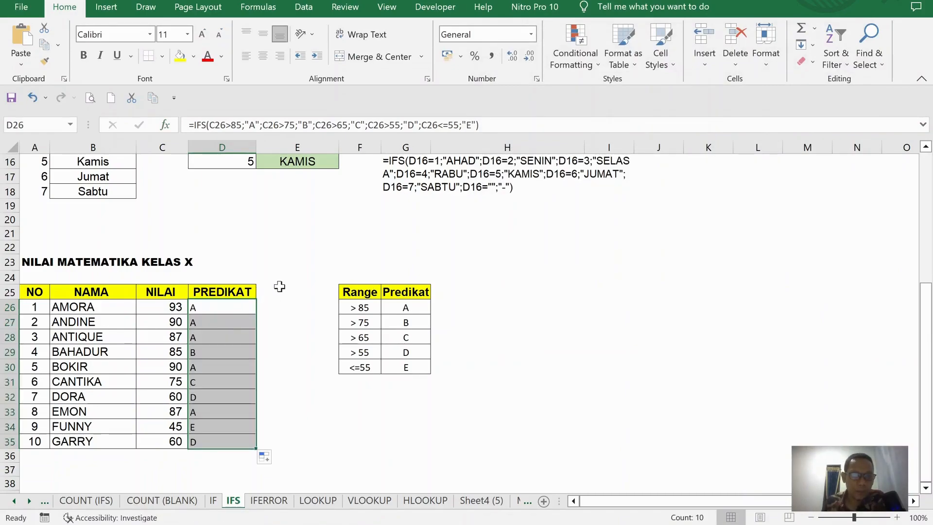
pyautogui.click(283, 365)
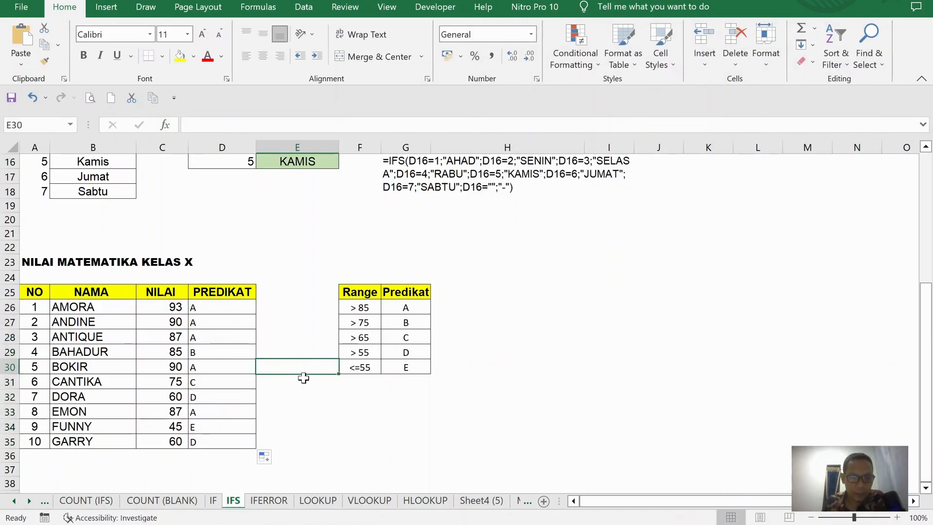
# - Change the NILAI score in C33 to 55 and check the PREDIKAT grades in D33 and D34
pyautogui.click(213, 427)
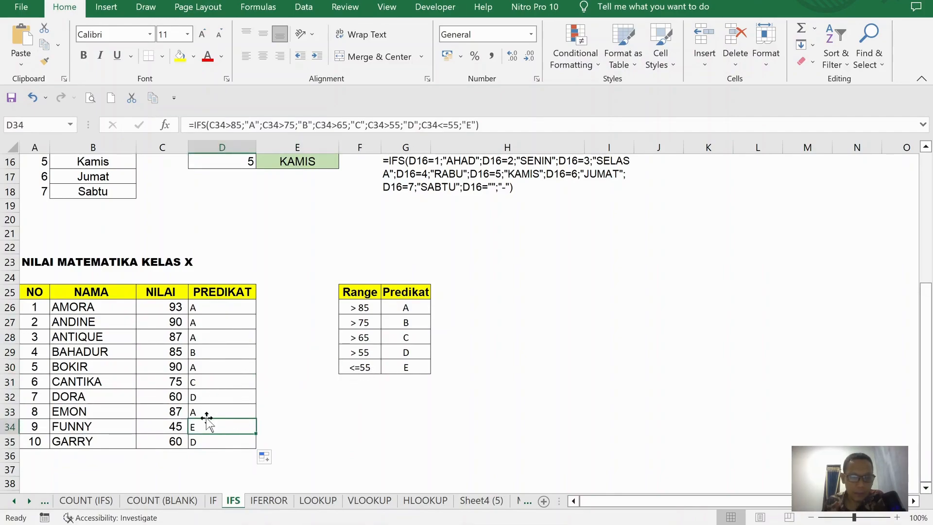
pyautogui.click(175, 411)
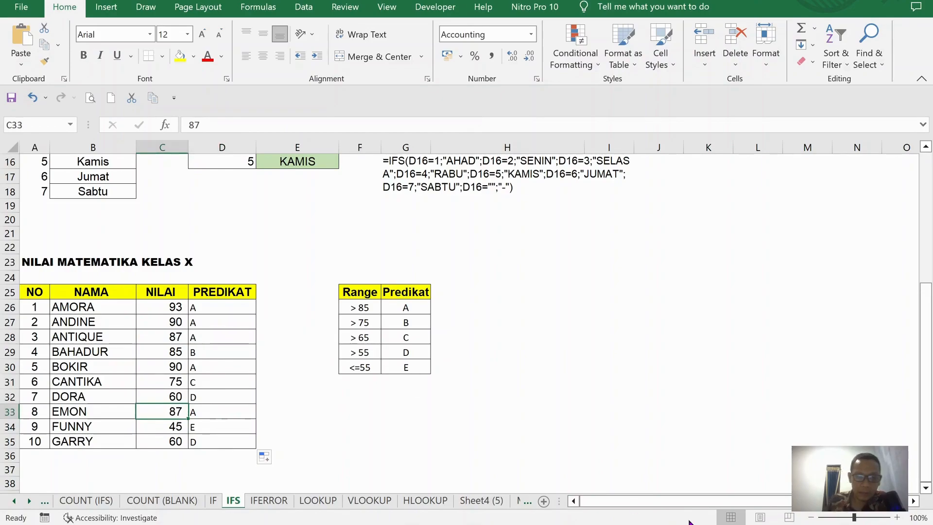
pyautogui.write('55')
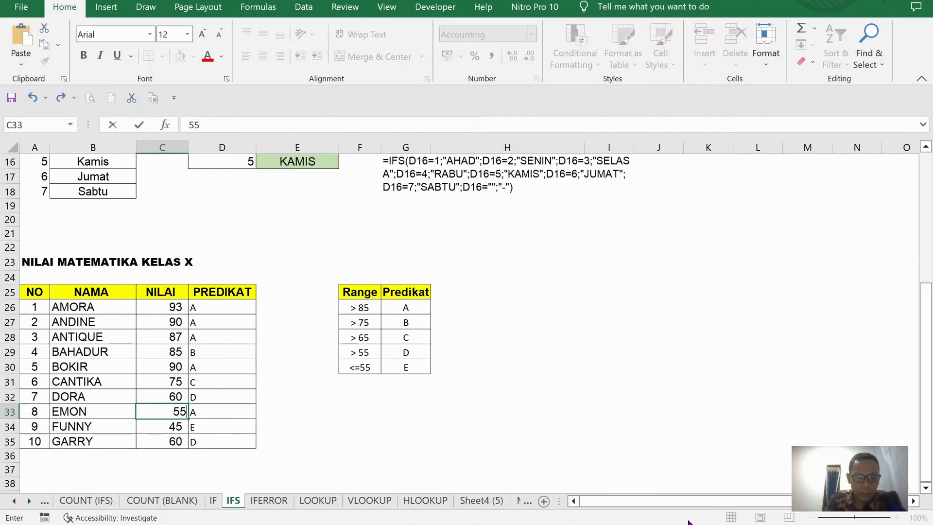
pyautogui.press('Return')
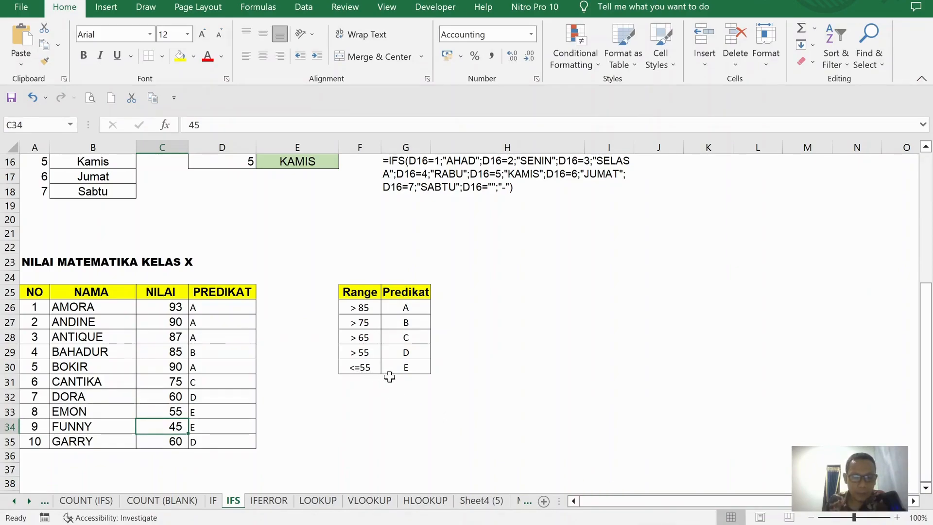
pyautogui.click(206, 414)
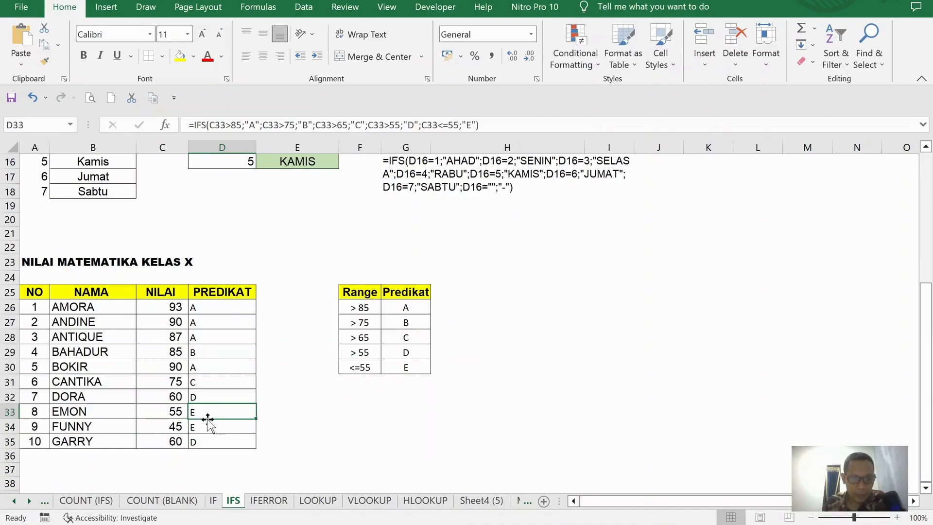
pyautogui.click(209, 424)
# - Open the IFERROR sheet and view its syntax, function description and lookup examples
pyautogui.scroll(1, 330, 358)
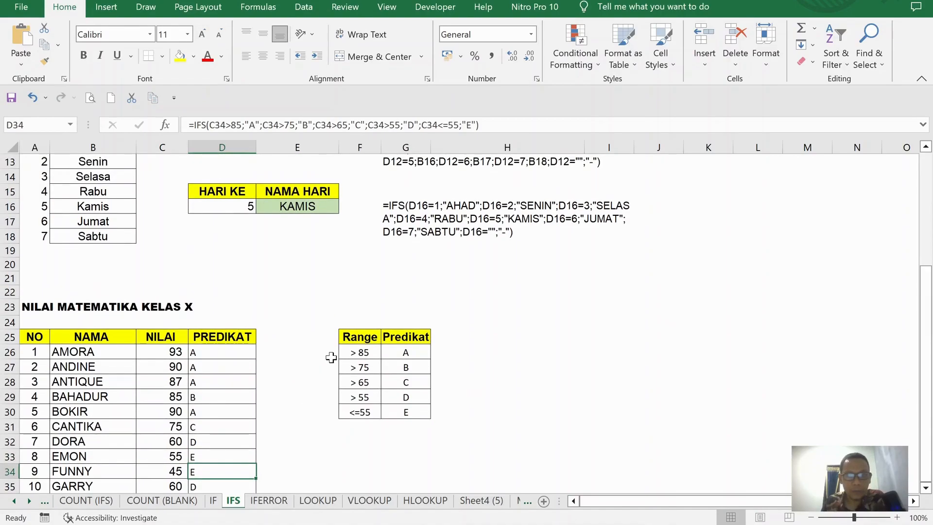
pyautogui.scroll(-3, 329, 357)
pyautogui.scroll(5, 313, 369)
pyautogui.scroll(1, 306, 362)
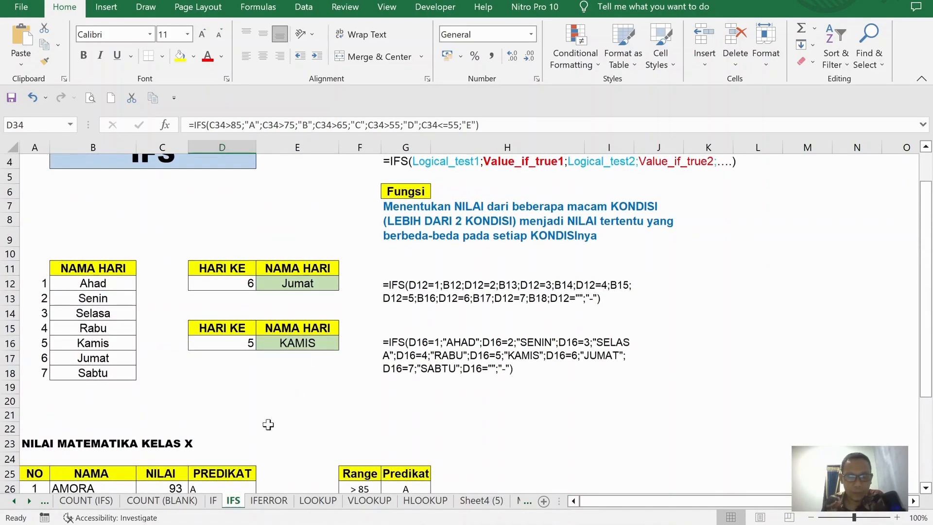
pyautogui.click(269, 500)
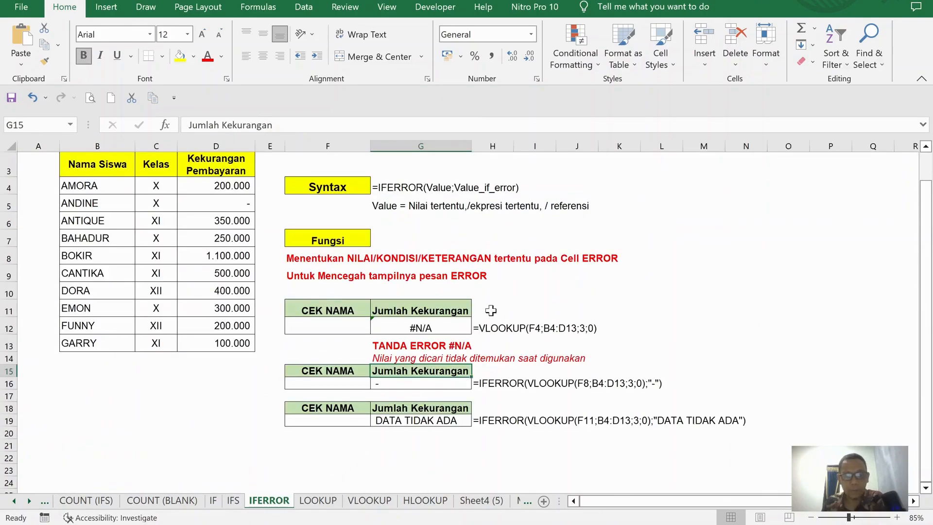
pyautogui.scroll(1, 502, 306)
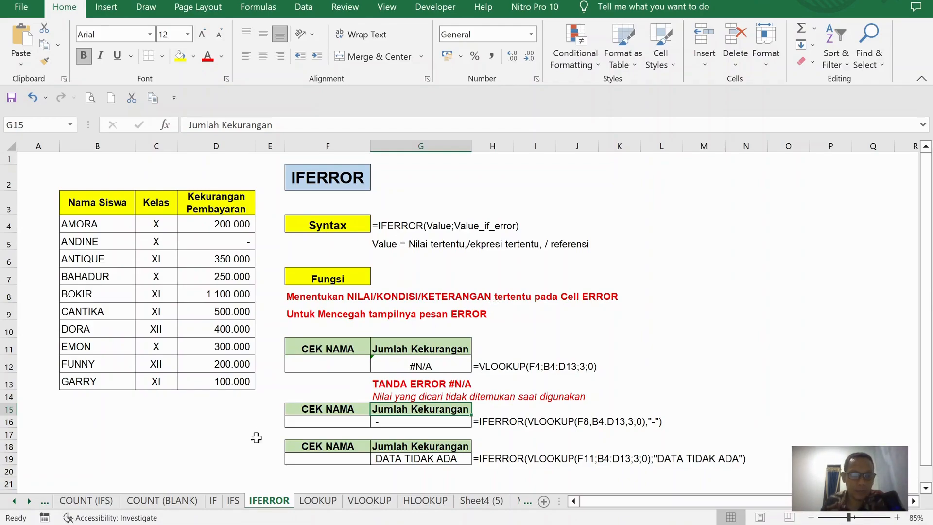
# - On the IFS sheet, clear the HARI KE value in D16 and inspect the NAMA HARI formula in E16
pyautogui.click(234, 501)
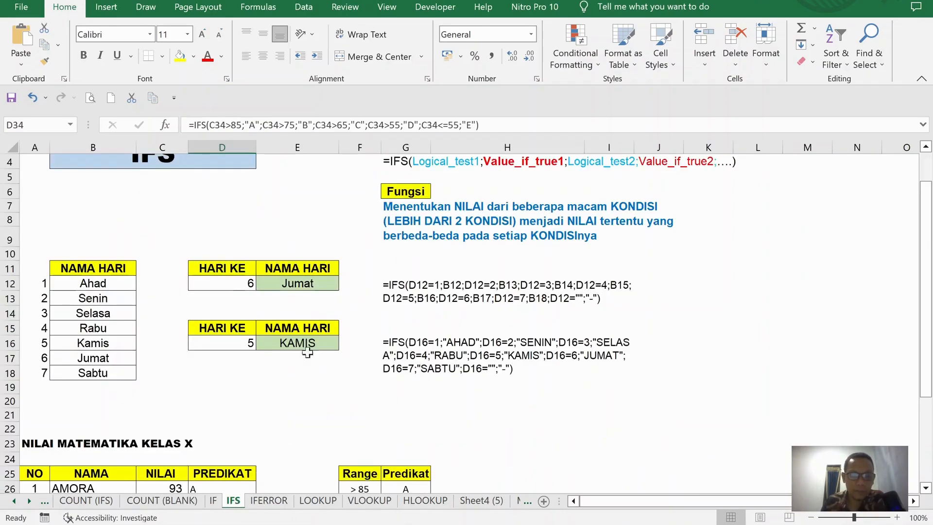
pyautogui.click(240, 346)
pyautogui.press('Delete')
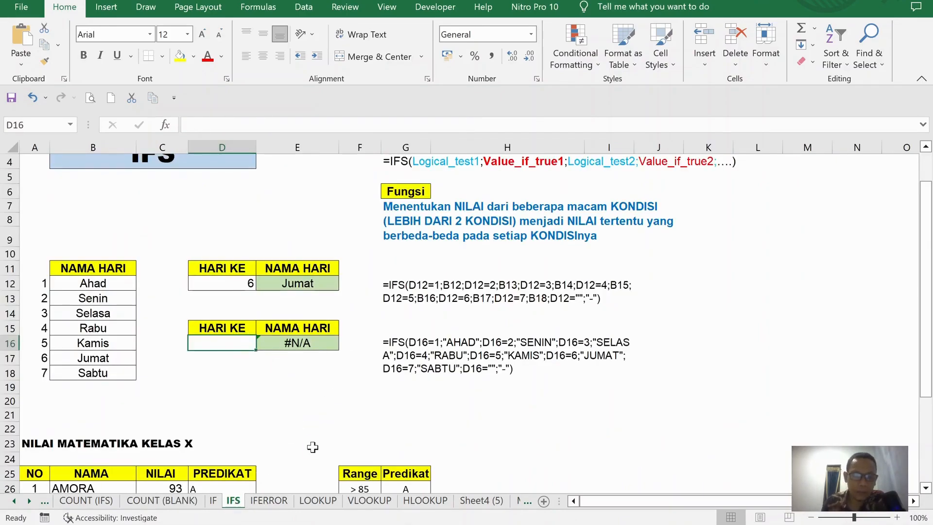
pyautogui.click(322, 341)
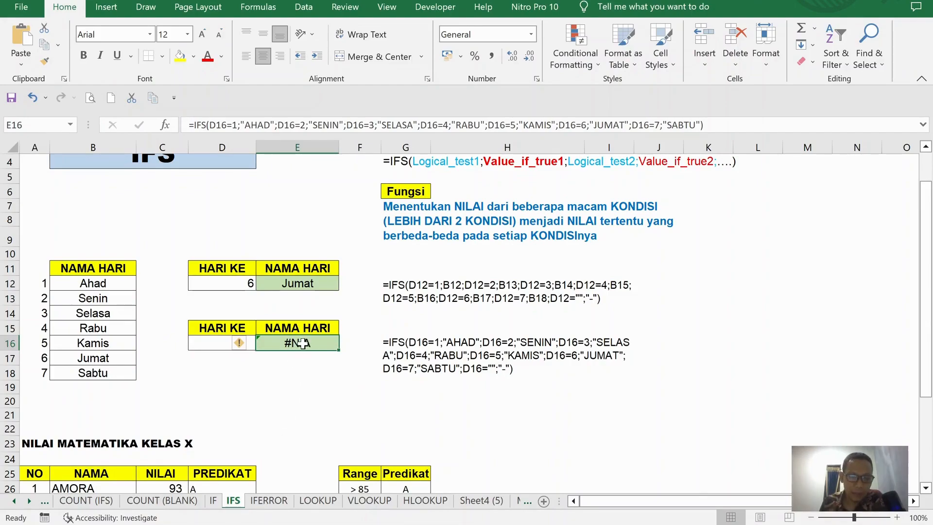
pyautogui.click(209, 345)
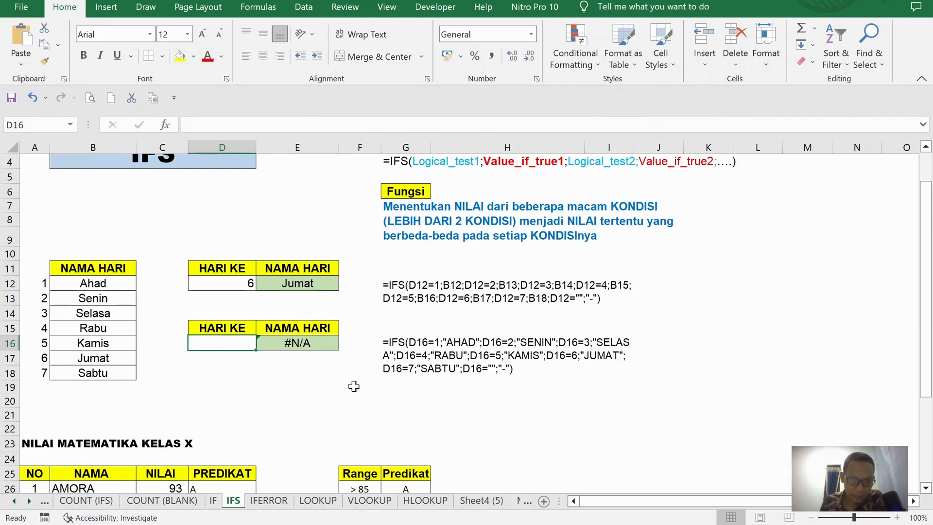
# - On the IFERROR sheet, examine the VLOOKUP formula in G12 and its written-out version in H12
pyautogui.click(269, 503)
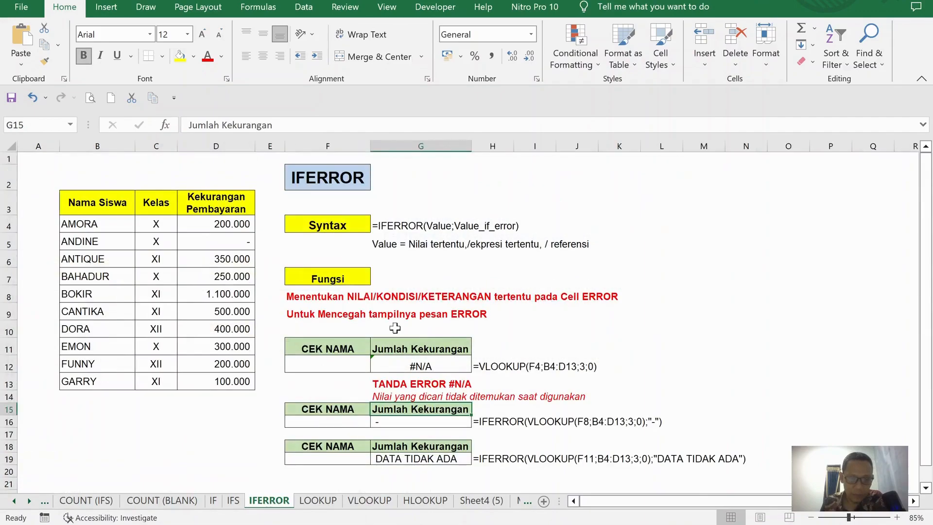
pyautogui.scroll(-1, 486, 304)
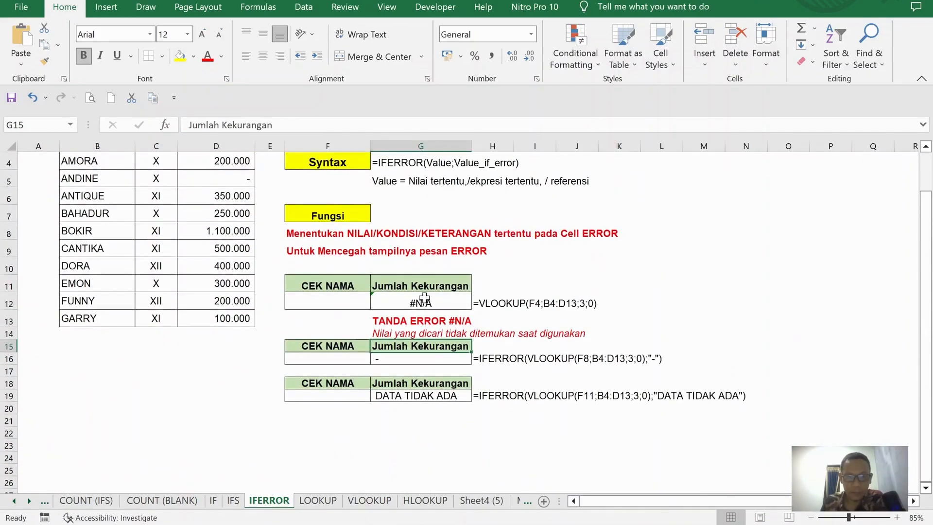
pyautogui.click(427, 297)
pyautogui.scroll(1, 552, 257)
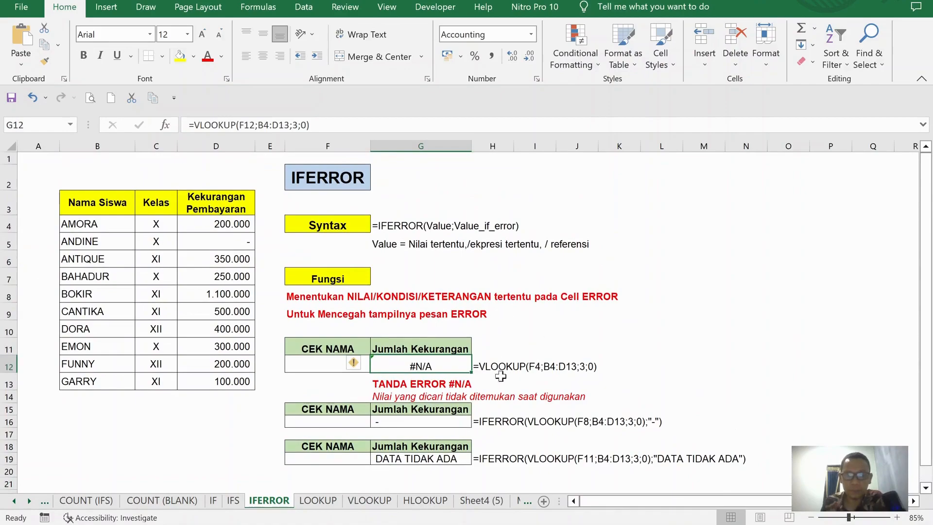
pyautogui.click(491, 363)
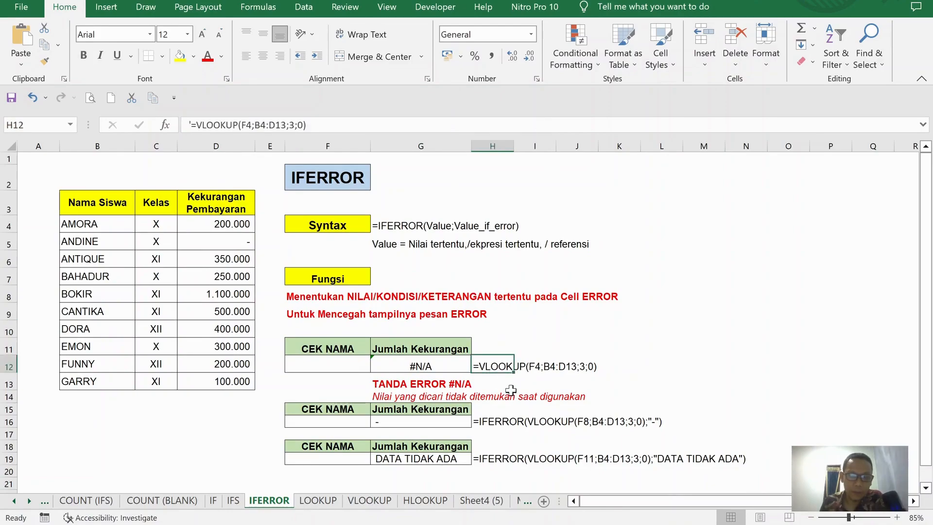
pyautogui.click(445, 366)
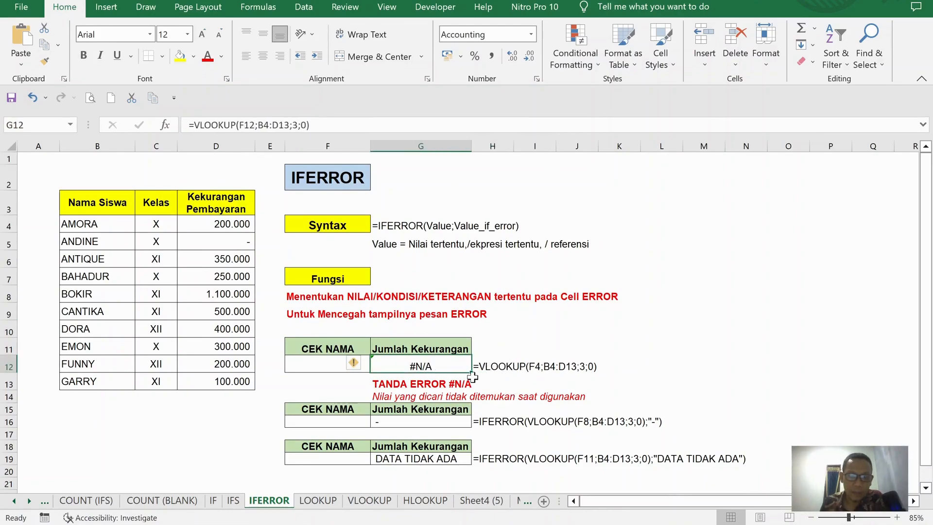
pyautogui.click(501, 365)
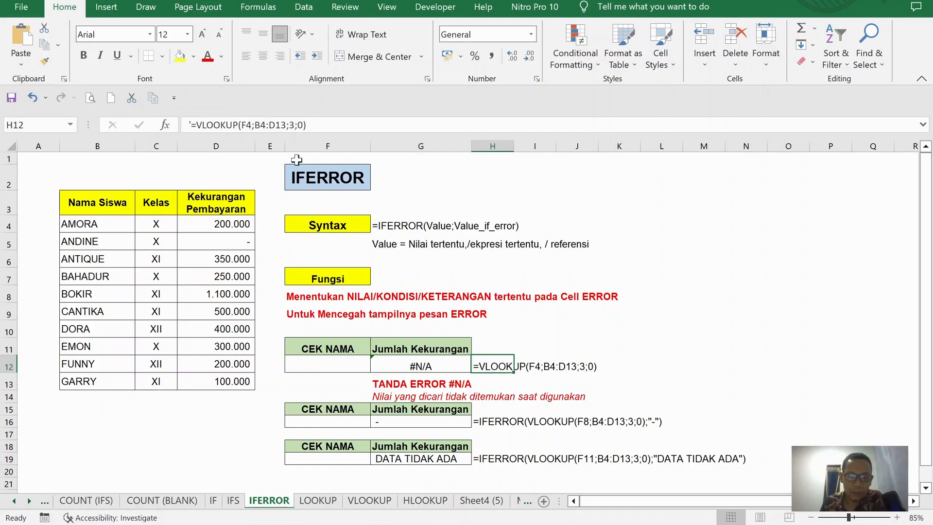
pyautogui.click(332, 127)
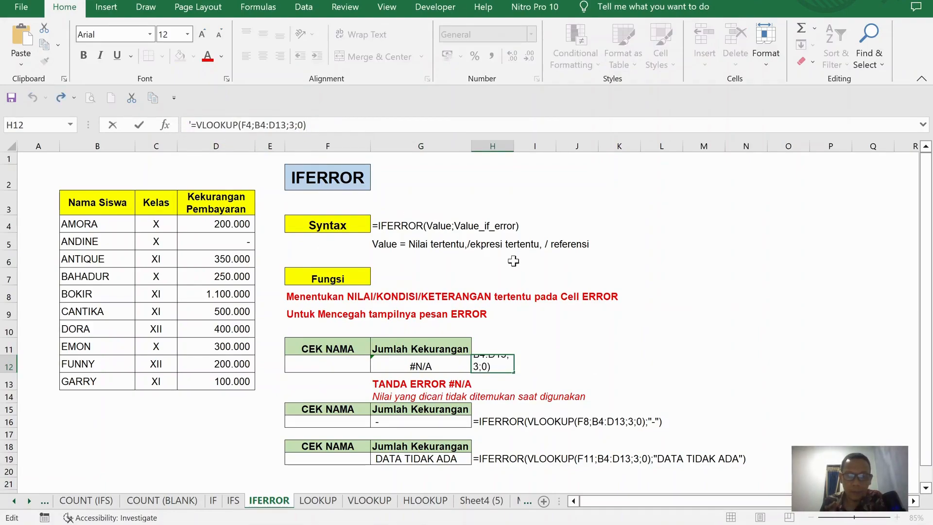
pyautogui.hotkey('ctrl', 'Return')
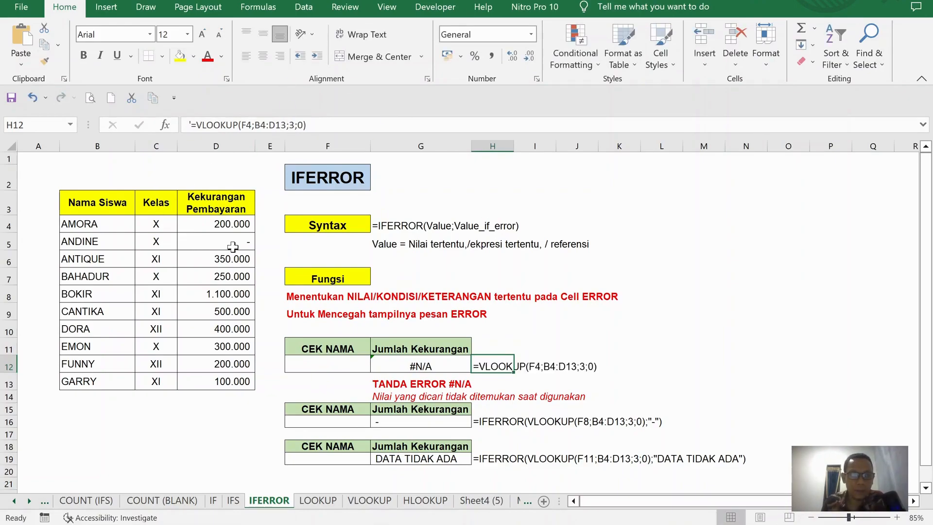
# - Enter the first listed student's name in the CEK NAMA cell F12
pyautogui.click(329, 366)
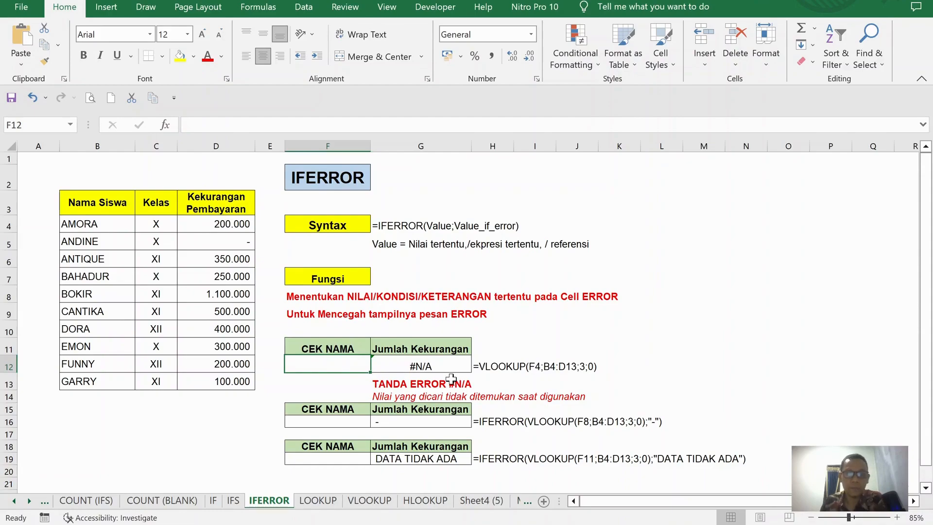
pyautogui.write('AMORA')
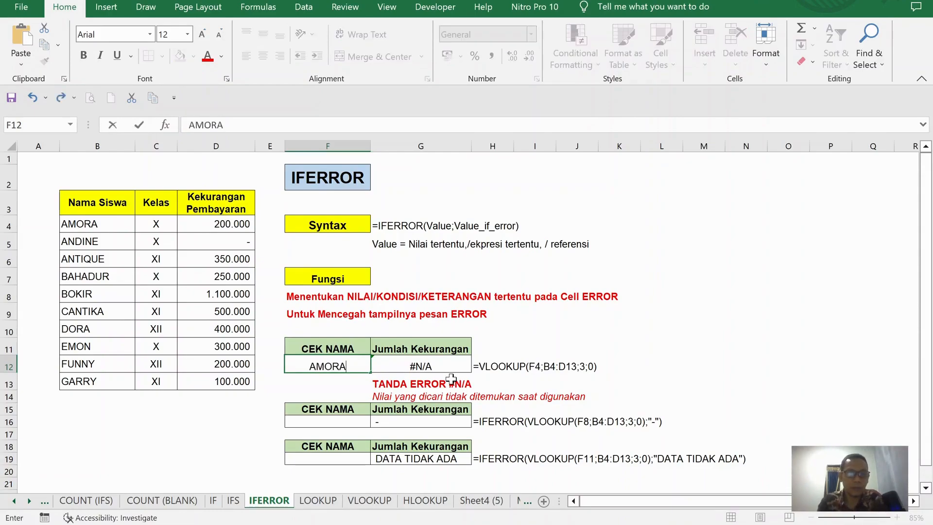
pyautogui.press('Return')
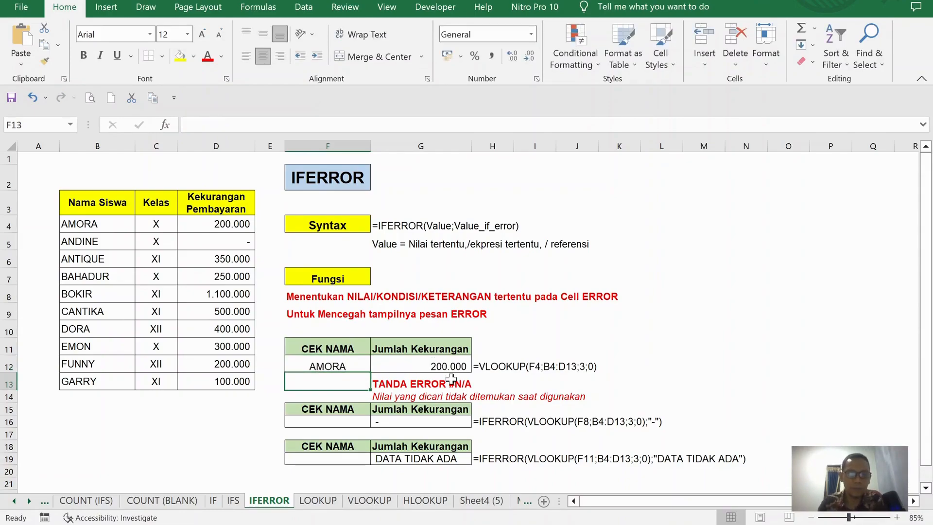
# - Replace the name in the CEK NAMA cell F12 with one that is not in the student list
pyautogui.click(434, 362)
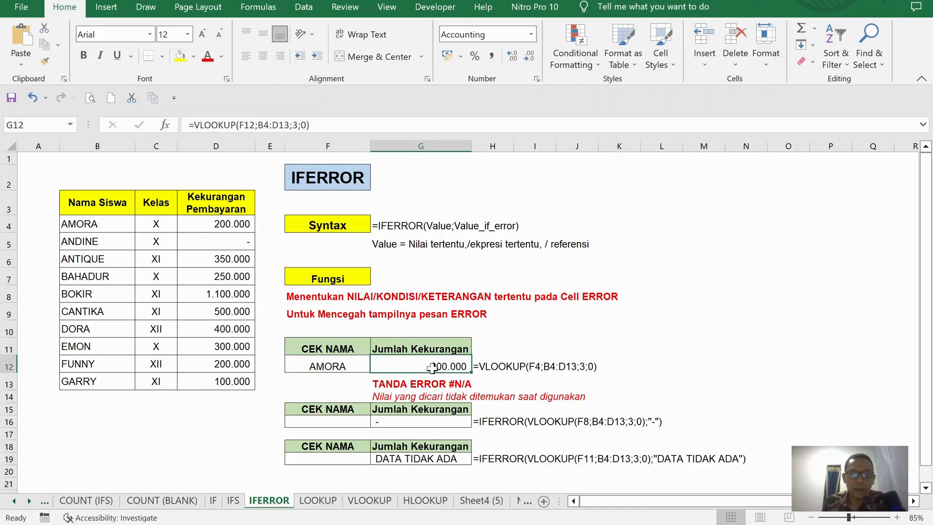
pyautogui.click(321, 360)
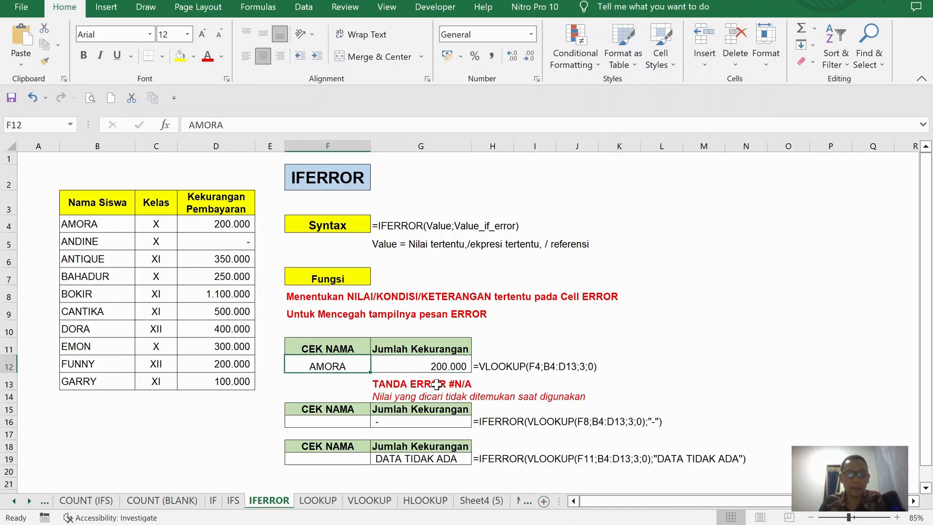
pyautogui.write('AGUS')
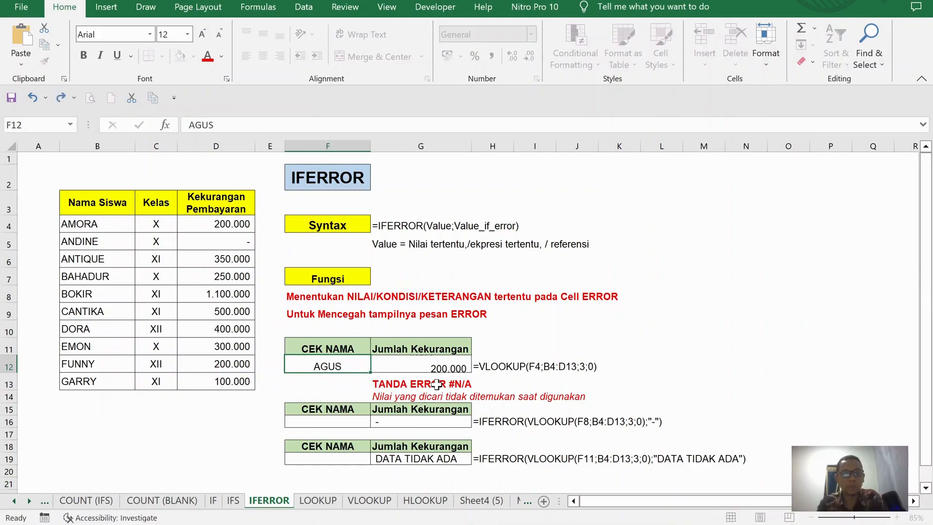
pyautogui.press('Return')
pyautogui.press('Up')
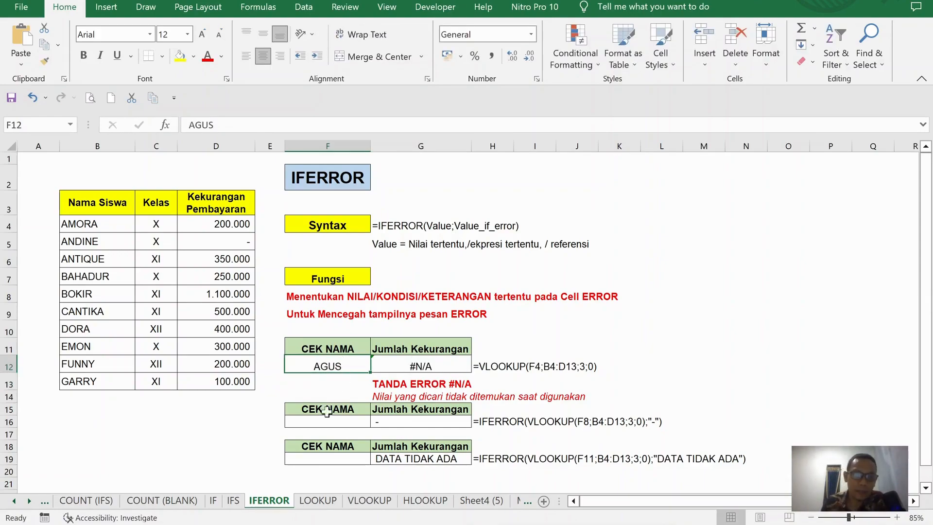
# - Inspect the lookup formula in G12 and clear the name from F12
pyautogui.click(444, 364)
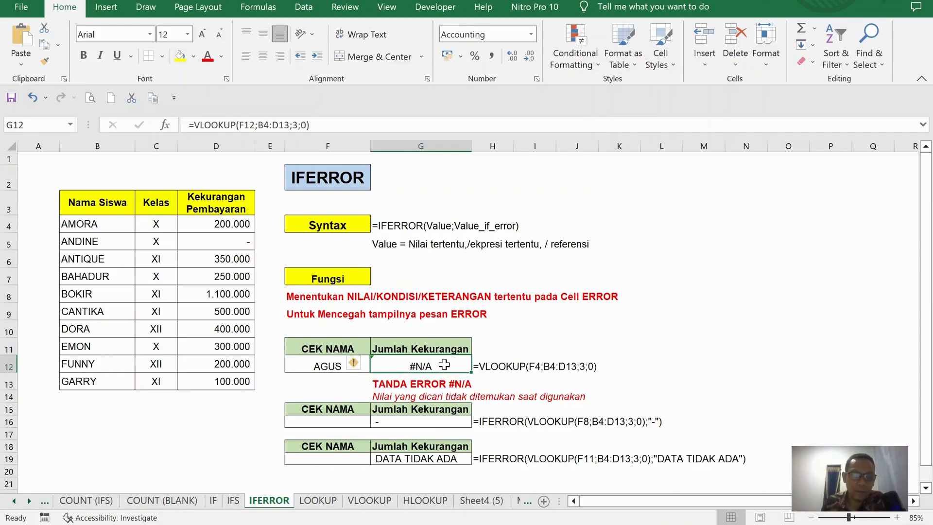
pyautogui.click(327, 363)
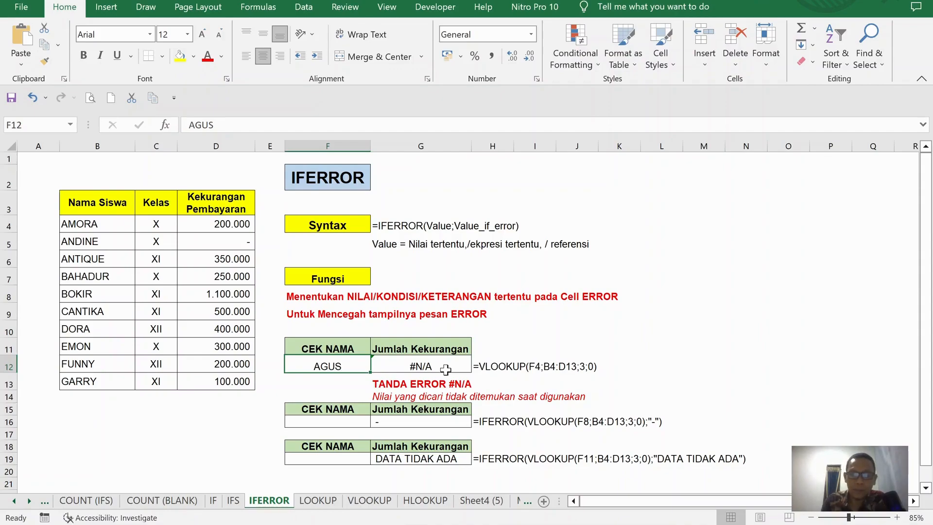
pyautogui.press('Delete')
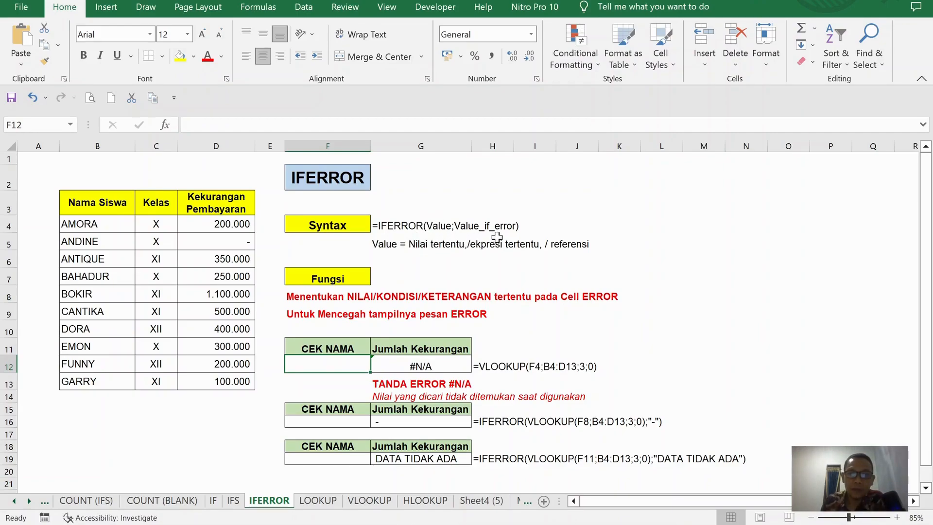
# - Examine the VLOOKUP formula in G12, its written-out version in H12 and the IFERROR example in H16
pyautogui.scroll(-1, 539, 286)
pyautogui.scroll(1, 538, 296)
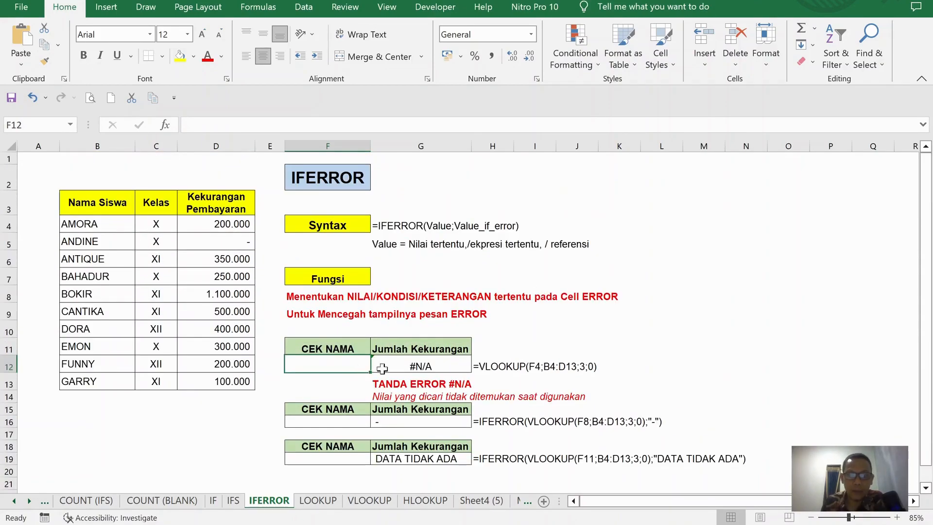
pyautogui.click(413, 369)
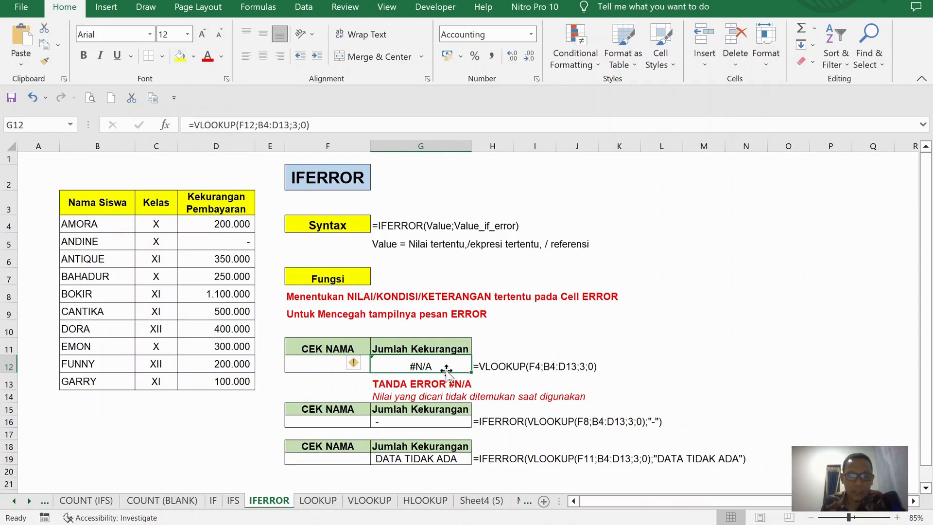
pyautogui.click(484, 369)
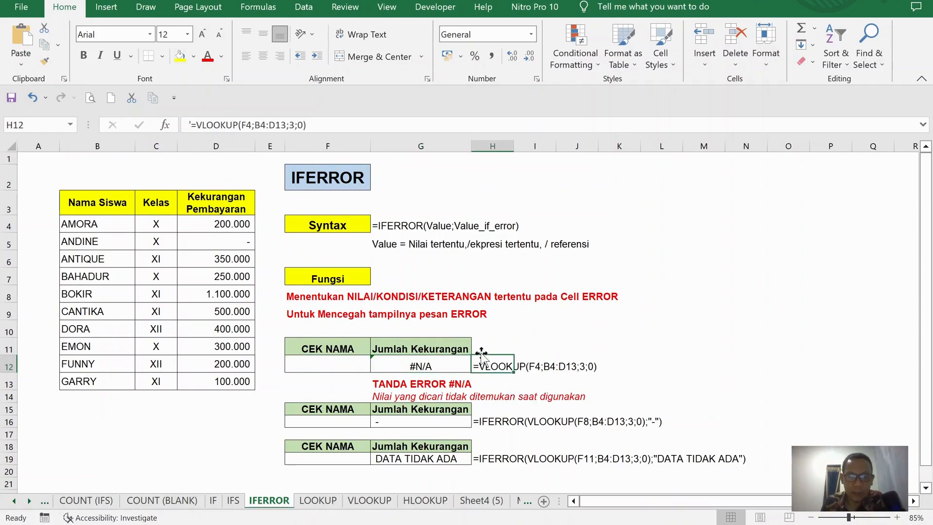
pyautogui.scroll(-1, 551, 364)
pyautogui.click(500, 348)
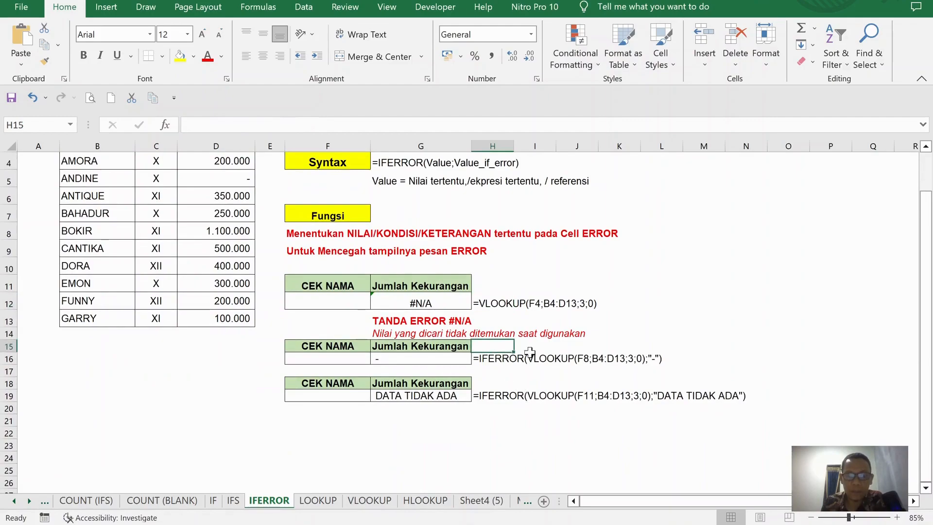
pyautogui.click(503, 360)
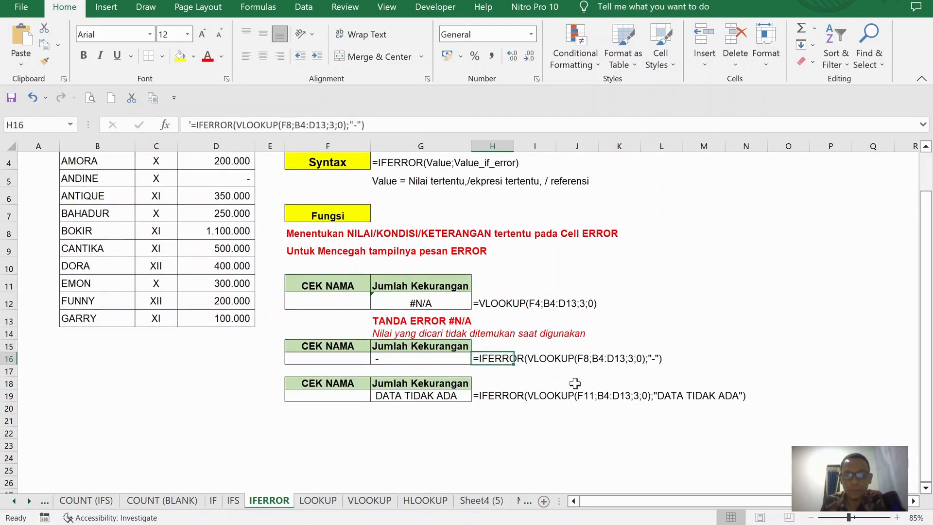
pyautogui.scroll(1, 559, 351)
# - Clear G12 and start a new VLOOKUP there with lookup value F12 and the absolute table range $B$3:$D$13
pyautogui.click(444, 366)
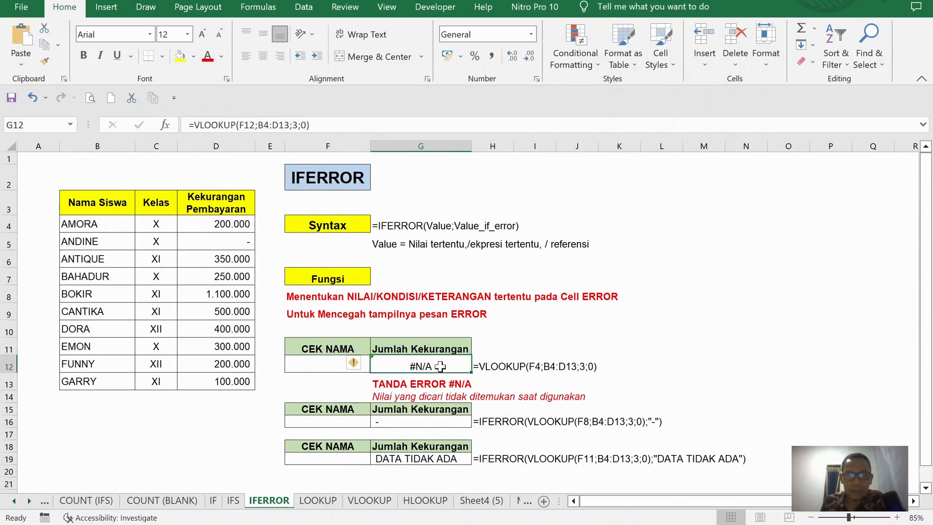
pyautogui.press('Delete')
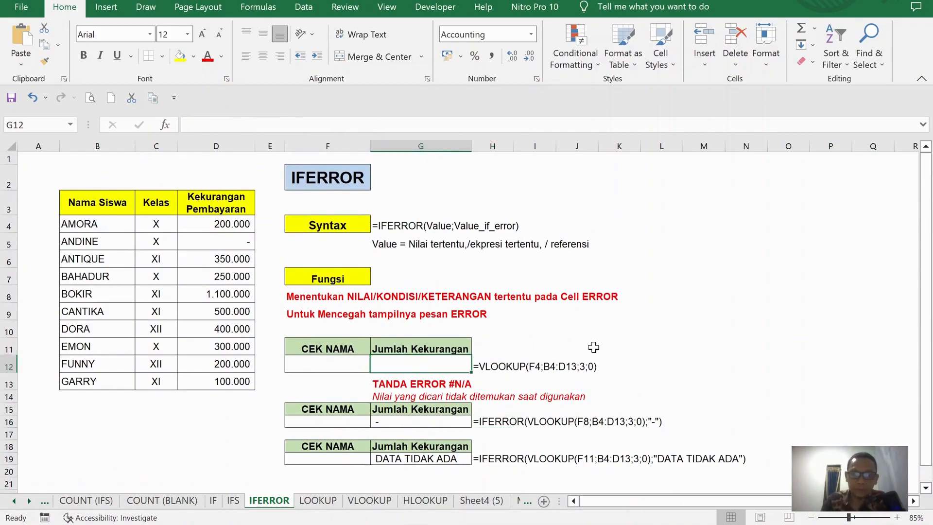
pyautogui.click(164, 125)
pyautogui.click(573, 151)
pyautogui.click(732, 294)
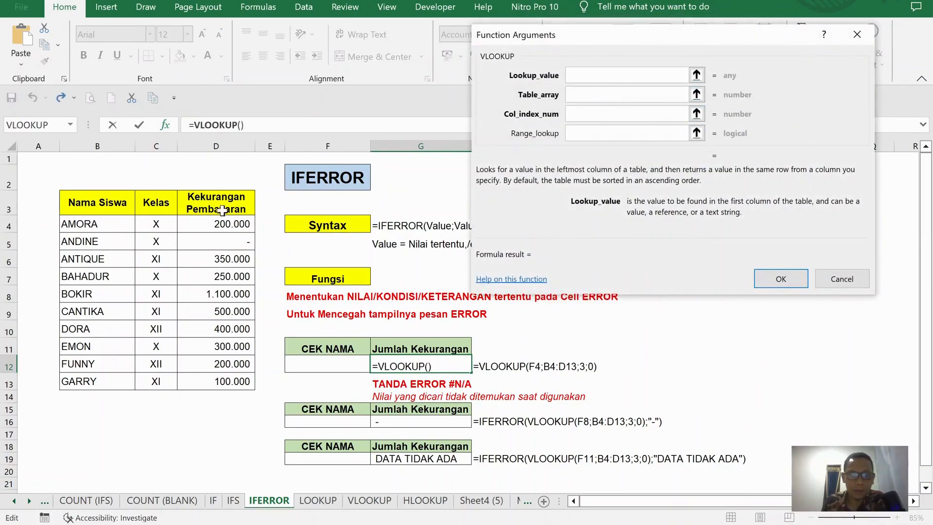
pyautogui.click(345, 360)
pyautogui.click(613, 95)
pyautogui.moveTo(109, 207); pyautogui.dragTo(229, 382)
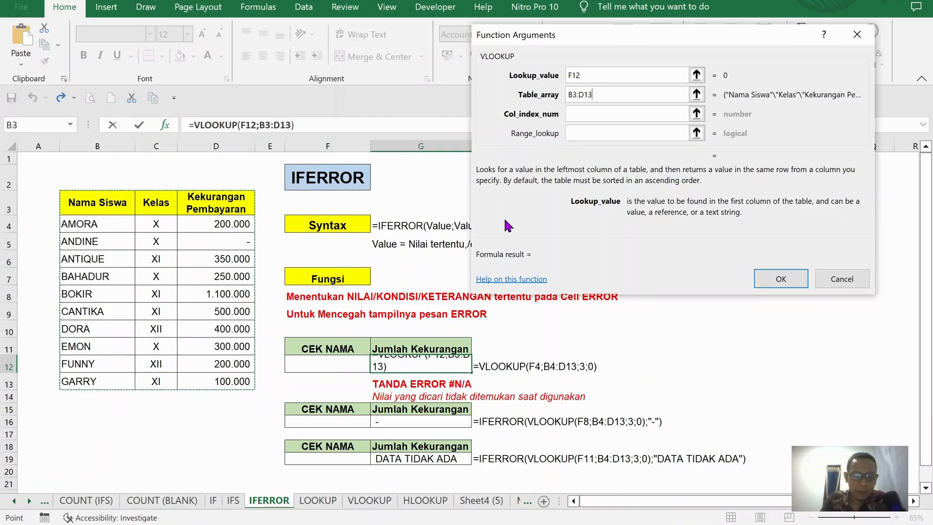
pyautogui.press('F4')
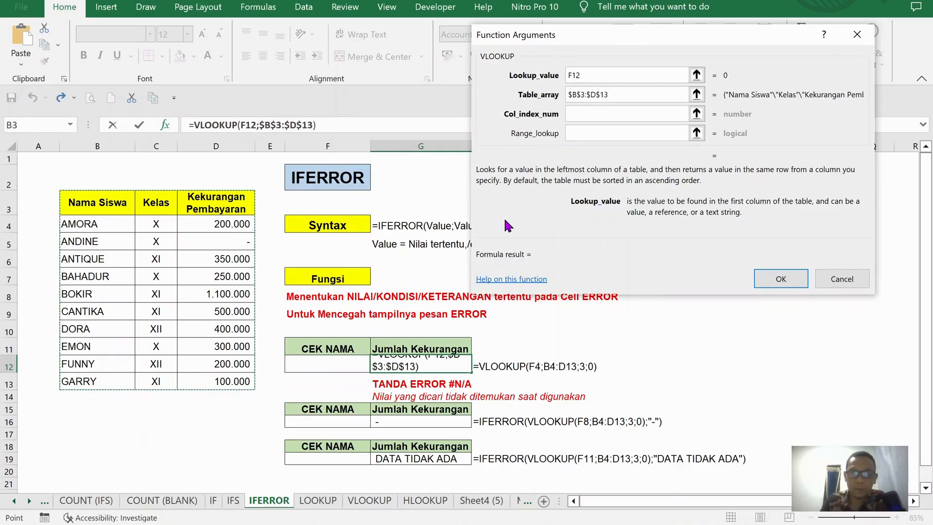
# - Complete the VLOOKUP in G12 with column index 3 and range lookup 0
pyautogui.click(610, 113)
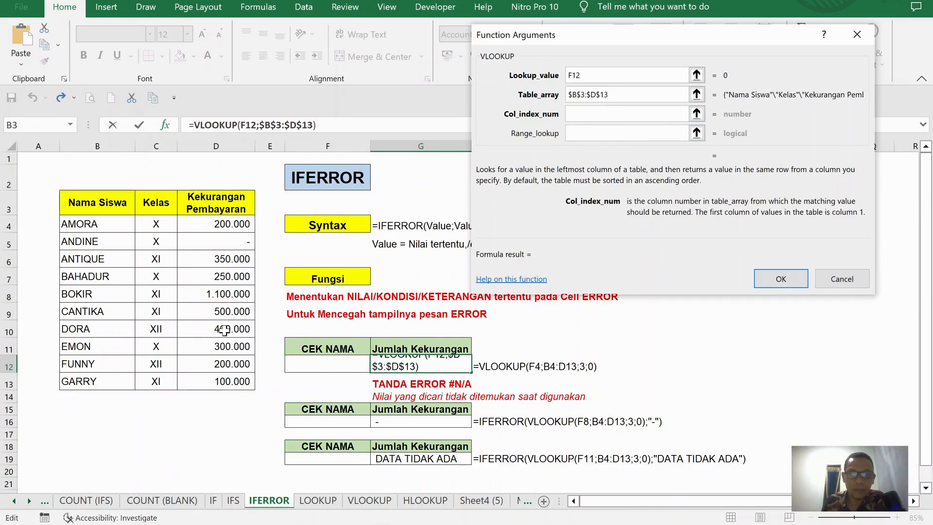
pyautogui.write('3')
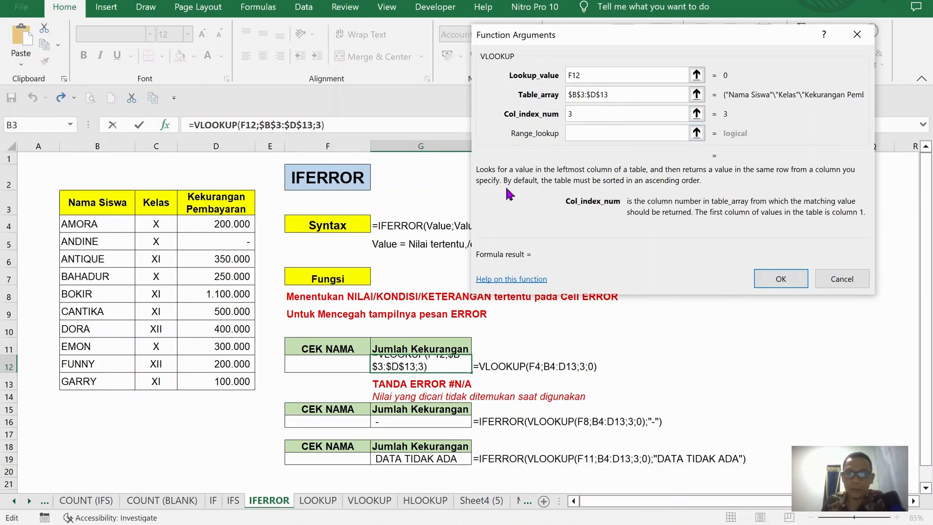
pyautogui.click(610, 132)
pyautogui.write('0')
pyautogui.press('Return')
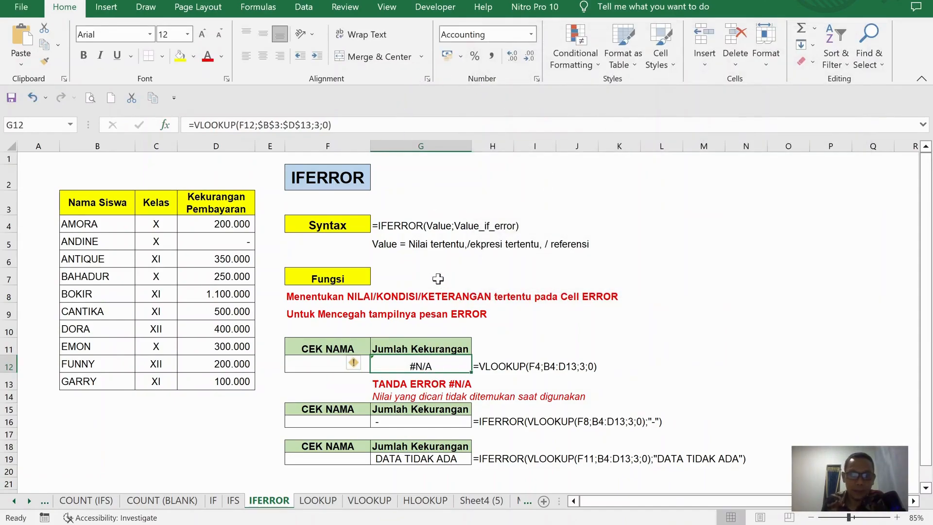
# - Wrap the VLOOKUP formula in G12 in IFERROR with "DATA TIDAK DITEMUKAN" as the value if error
pyautogui.click(195, 124)
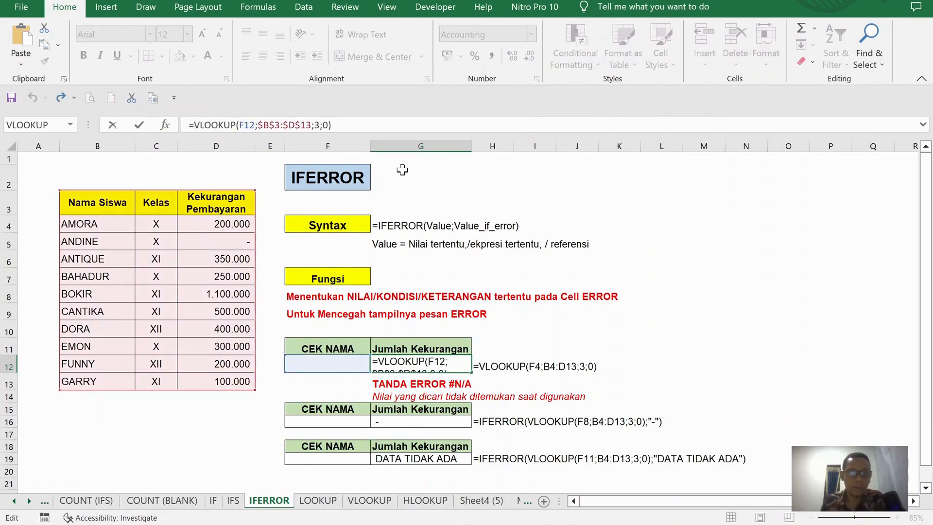
pyautogui.write('IFE')
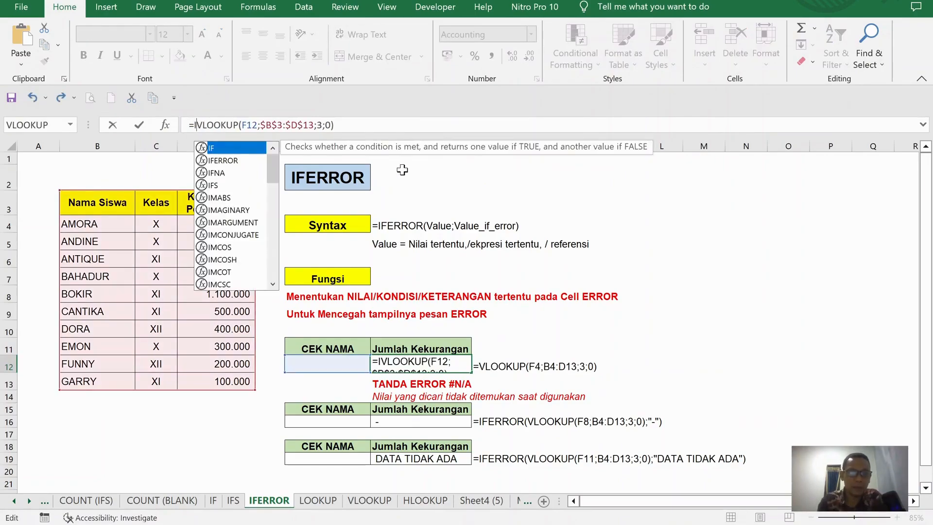
pyautogui.write('RROR')
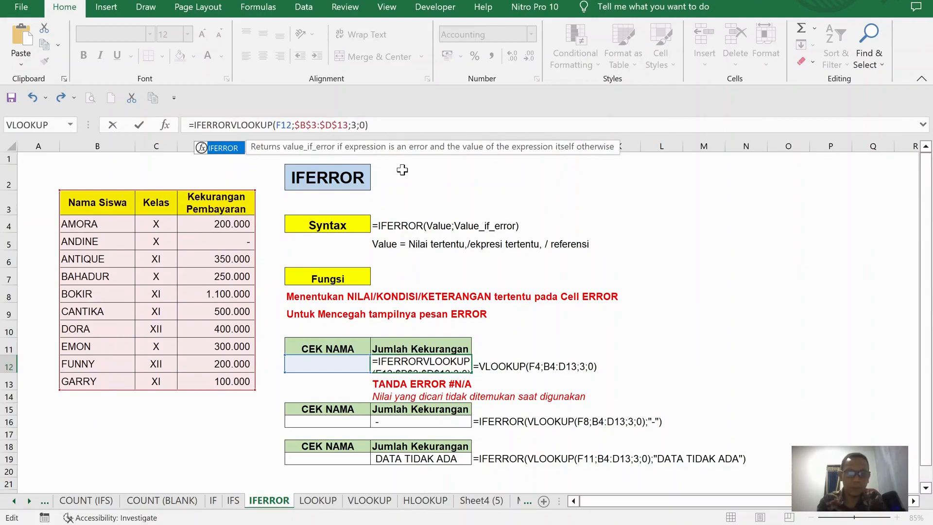
pyautogui.write('(')
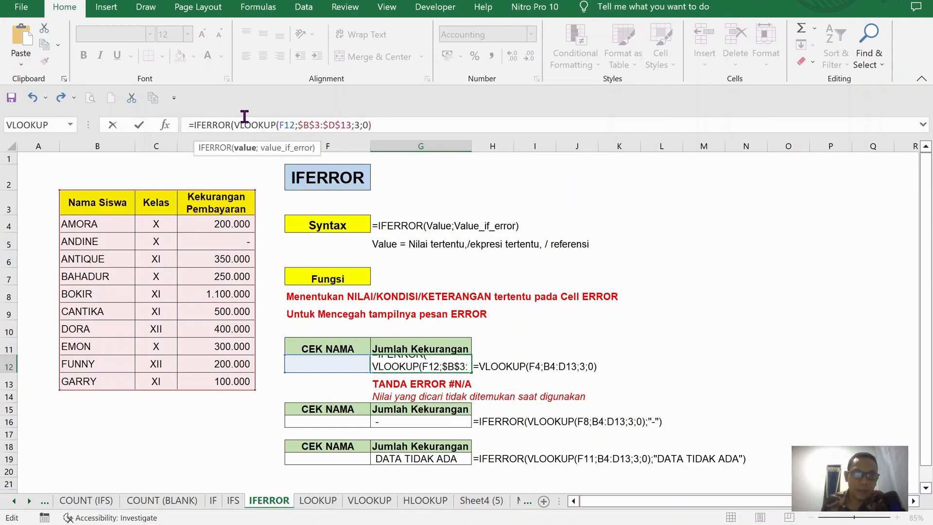
pyautogui.moveTo(236, 122); pyautogui.dragTo(387, 133)
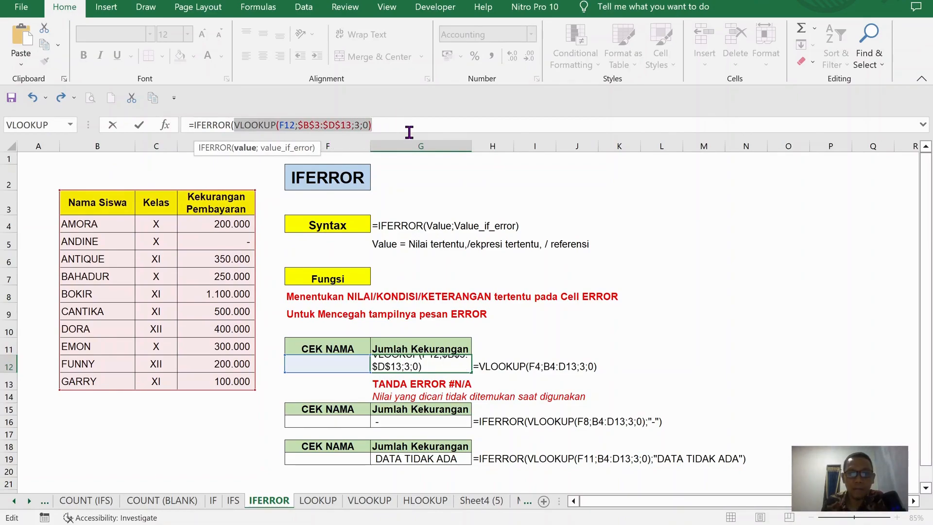
pyautogui.click(403, 127)
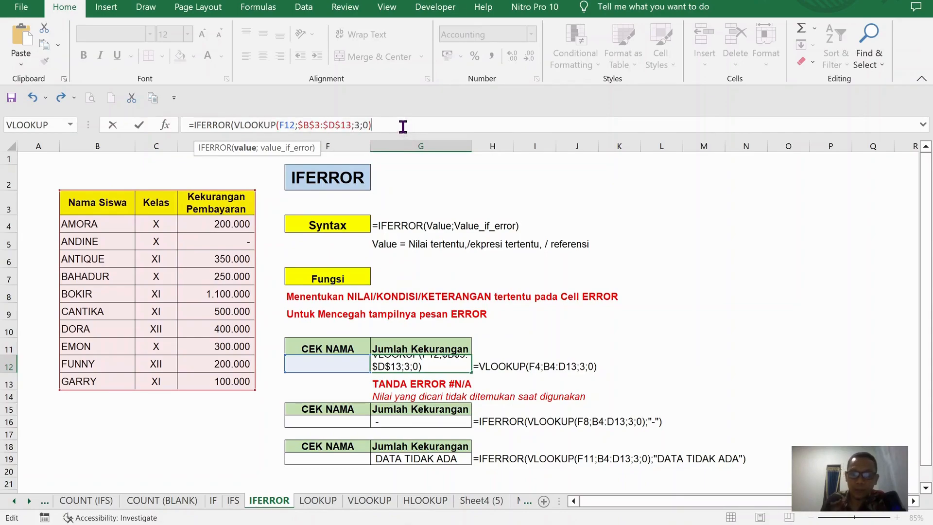
pyautogui.write(';"DATA TIDAK DITEMUKAN')
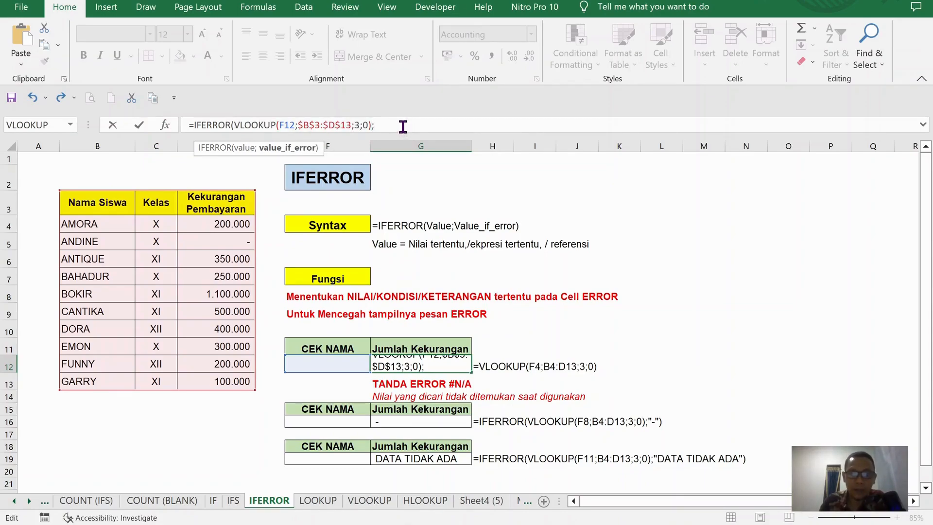
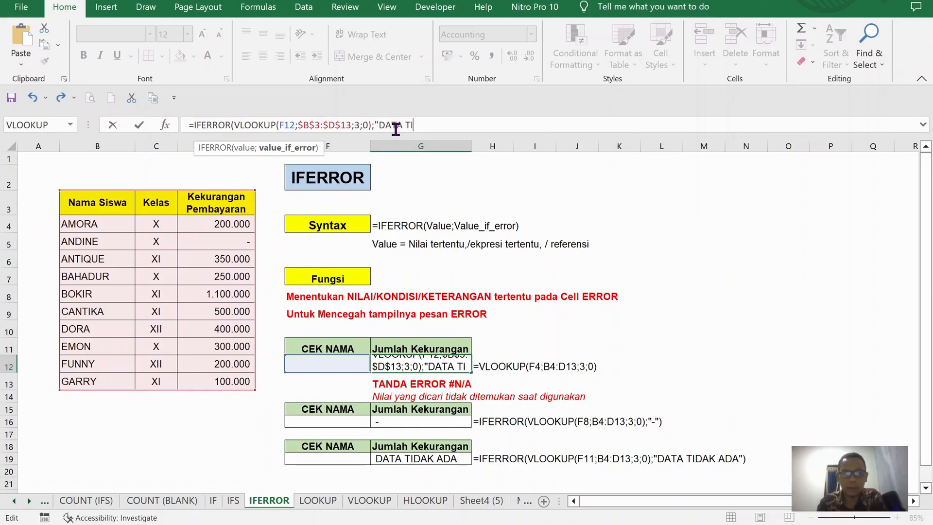
pyautogui.write('DAK DITEMUKAN')
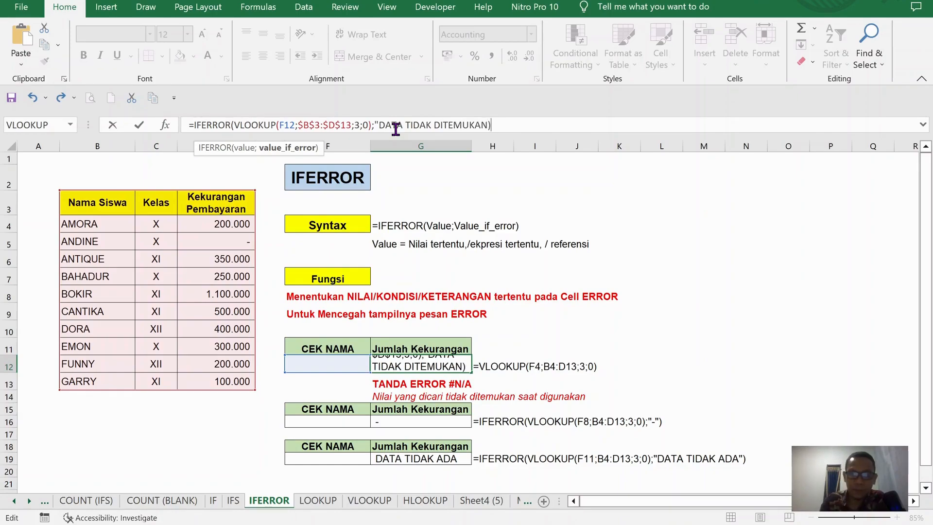
# - Replace the IFERROR fallback text in G12 with an empty string "" and commit the formula
pyautogui.press('BackSpace')
pyautogui.press('BackSpace')
pyautogui.press('BackSpace')
pyautogui.press('BackSpace')
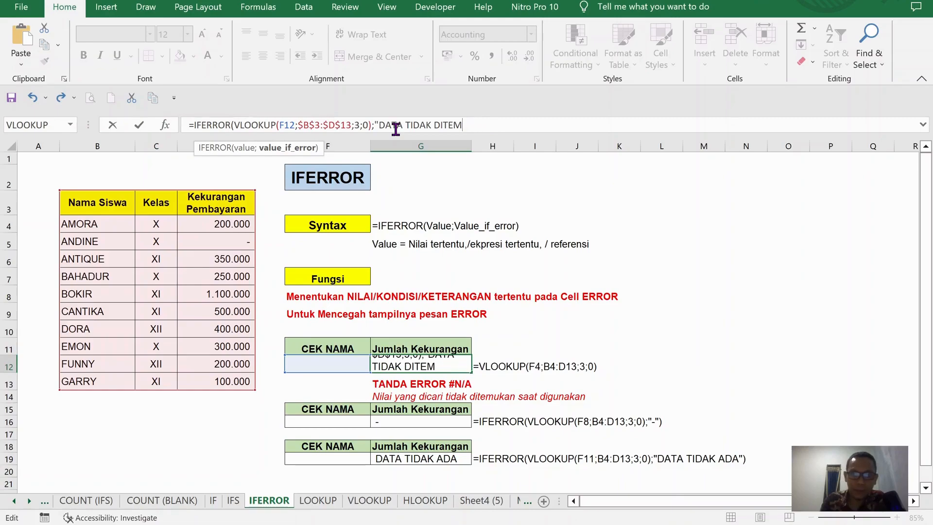
pyautogui.press('BackSpace')
pyautogui.press('BackSpace')
pyautogui.press('BackSpace')
pyautogui.press('BackSpace')
pyautogui.press('BackSpace')
pyautogui.press('BackSpace')
pyautogui.press('BackSpace')
pyautogui.press('BackSpace')
pyautogui.press('BackSpace')
pyautogui.press('BackSpace')
pyautogui.press('BackSpace')
pyautogui.press('BackSpace')
pyautogui.press('BackSpace')
pyautogui.press('BackSpace')
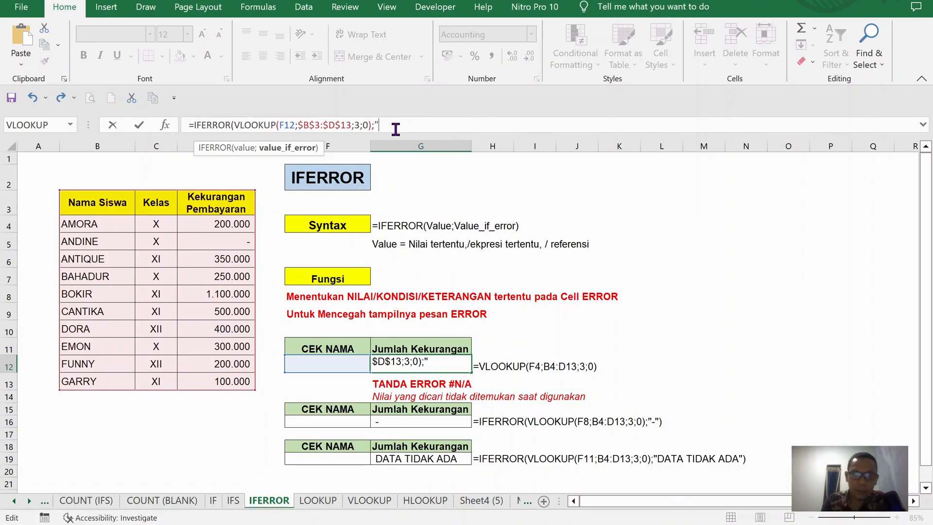
pyautogui.write(':')
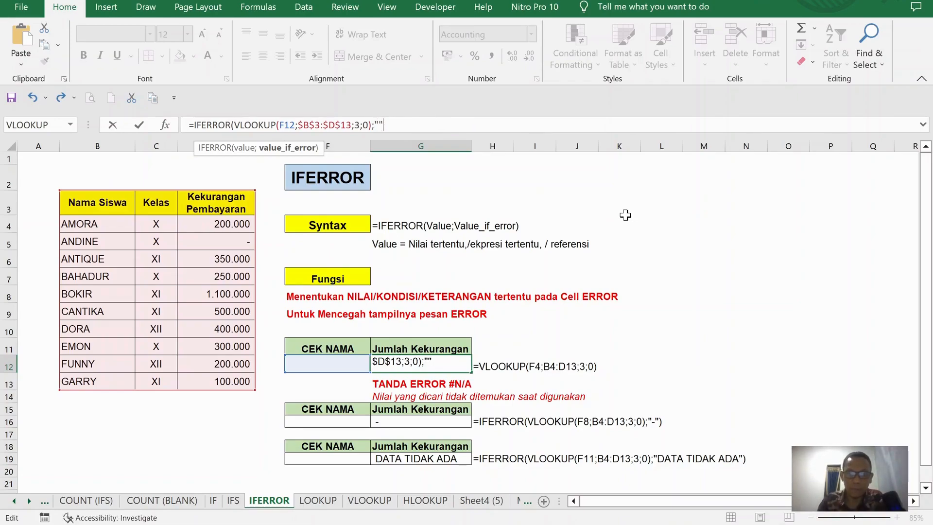
pyautogui.write(')')
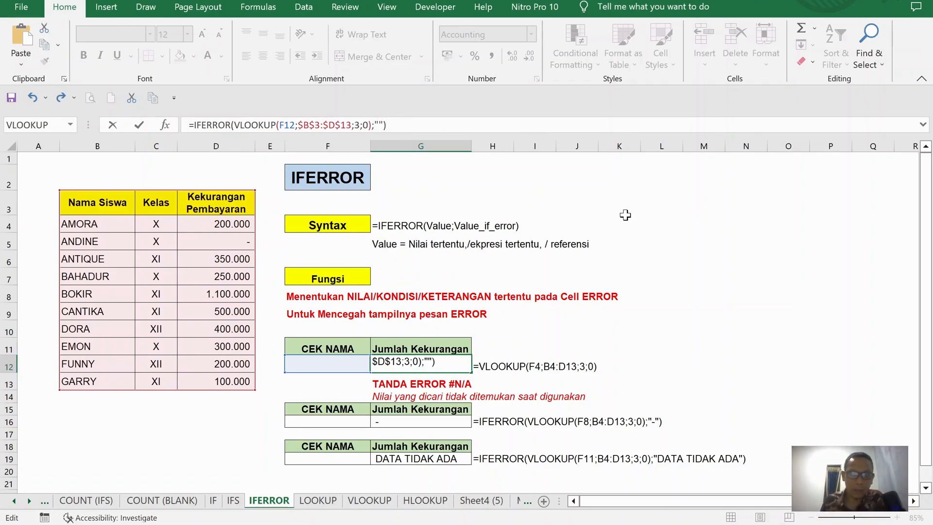
pyautogui.press('Return')
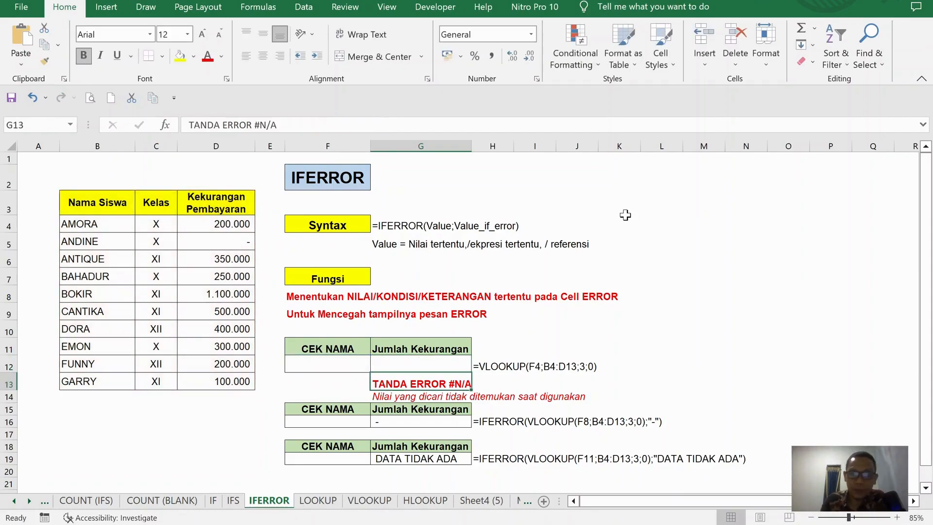
pyautogui.click(534, 354)
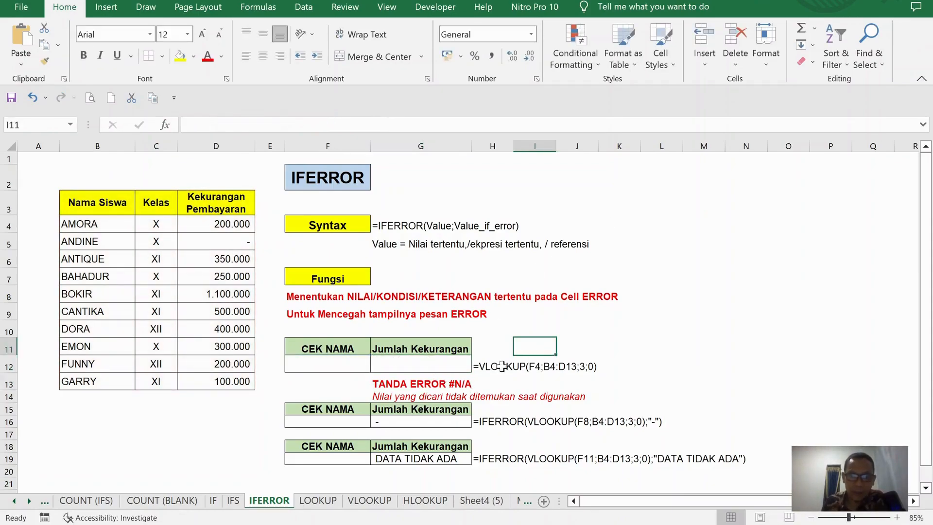
# - Enter the name of the first student in the table in F12 to test the G12 lookup
pyautogui.click(437, 366)
pyautogui.click(340, 371)
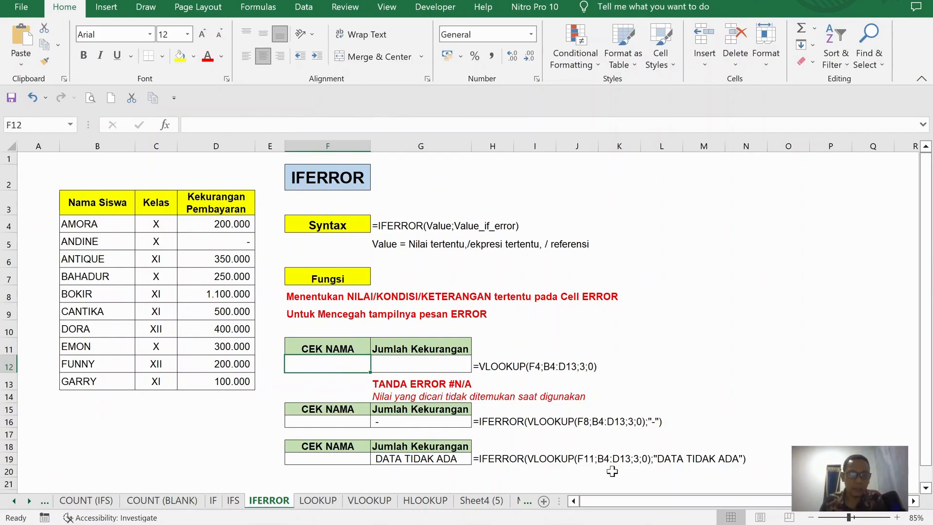
pyautogui.write('AMORA')
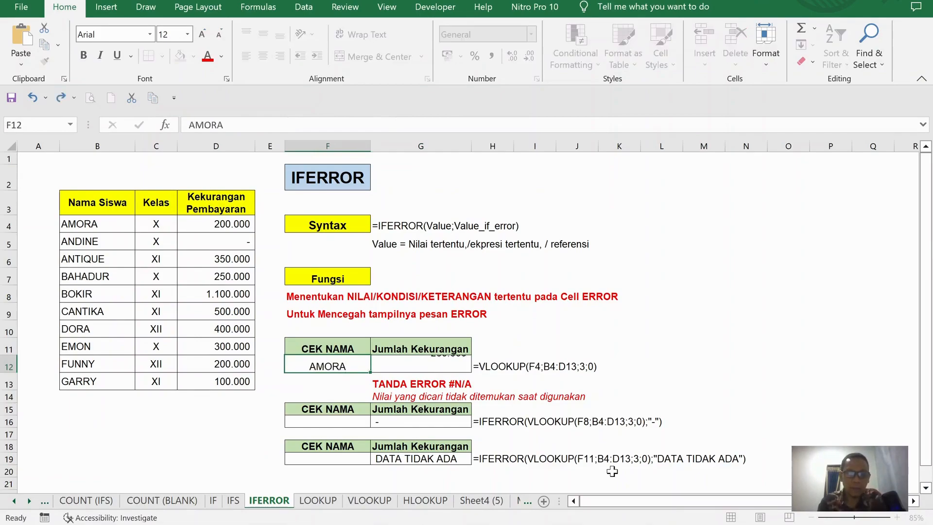
pyautogui.press('Return')
# - Replace the name in F12 with one that is not in the student table and check the formula in G12
pyautogui.press('Up')
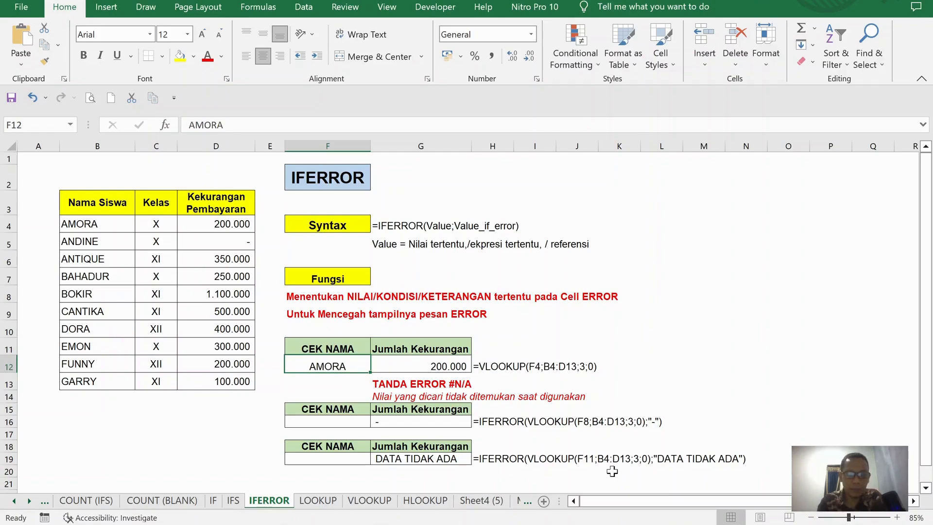
pyautogui.write('AGUS')
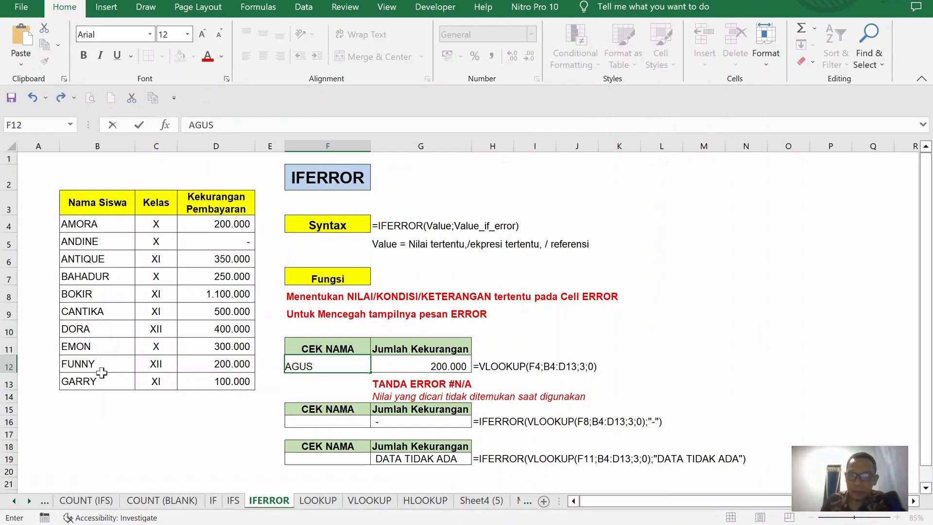
pyautogui.press('Return')
pyautogui.click(412, 364)
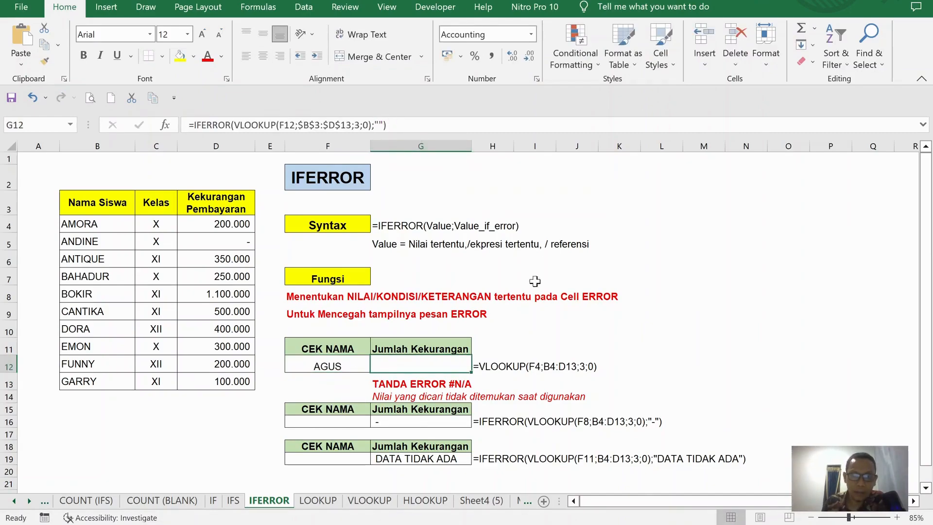
# - Try "-" as the IFERROR fallback value in G12, following the pattern of the formula in G16
pyautogui.scroll(-1, 568, 292)
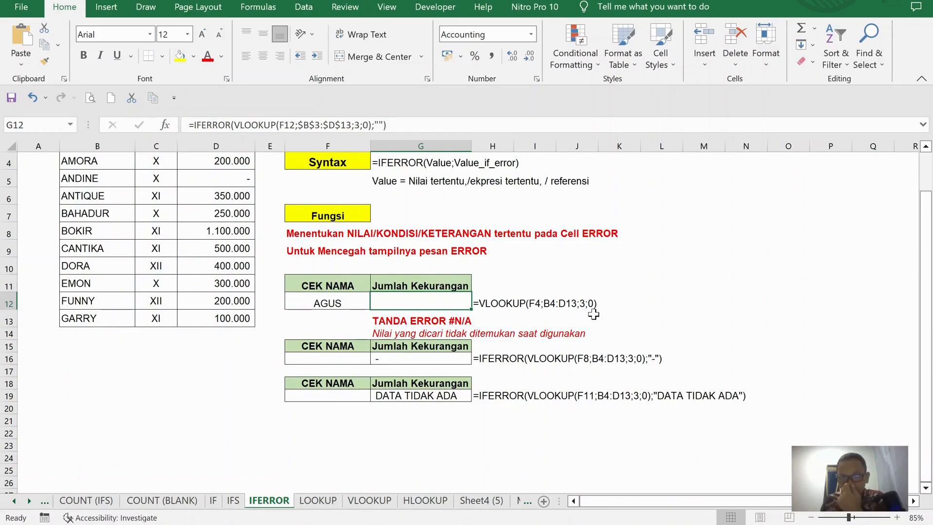
pyautogui.click(442, 360)
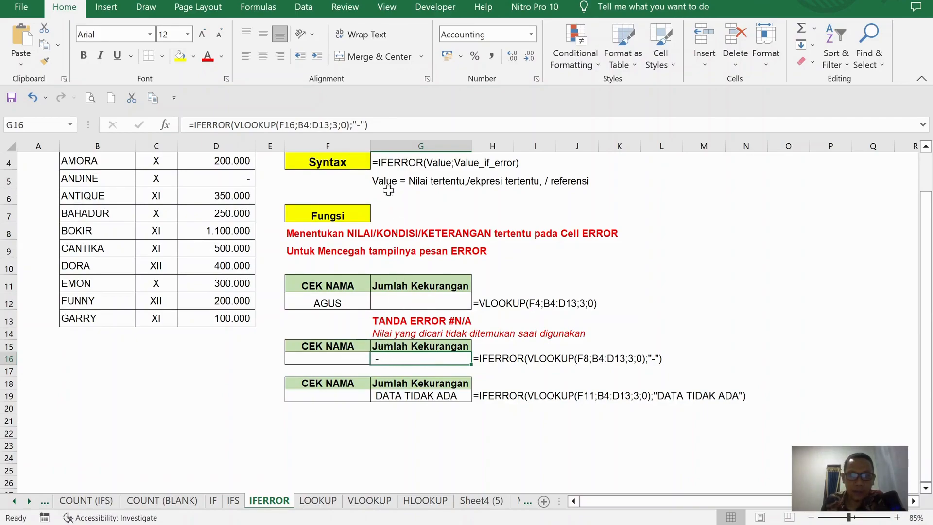
pyautogui.click(394, 302)
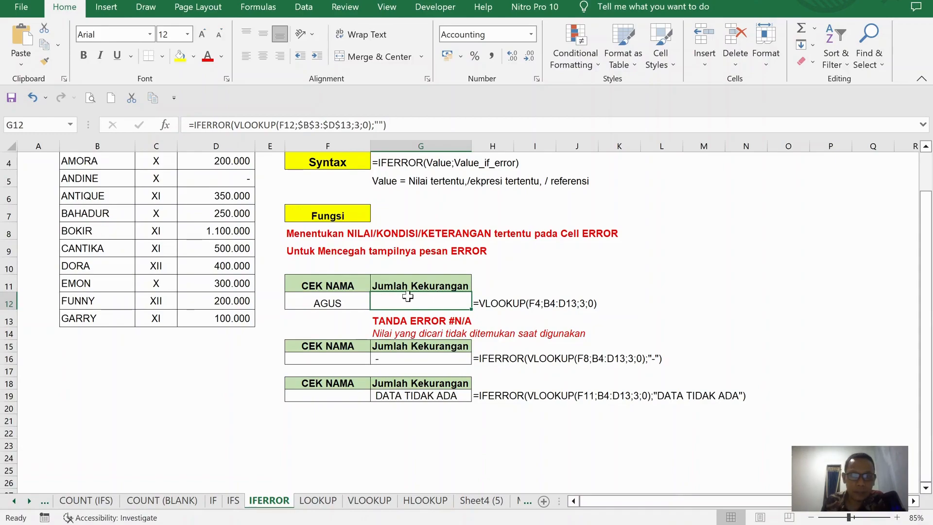
pyautogui.scroll(1, 425, 310)
pyautogui.scroll(1, 427, 311)
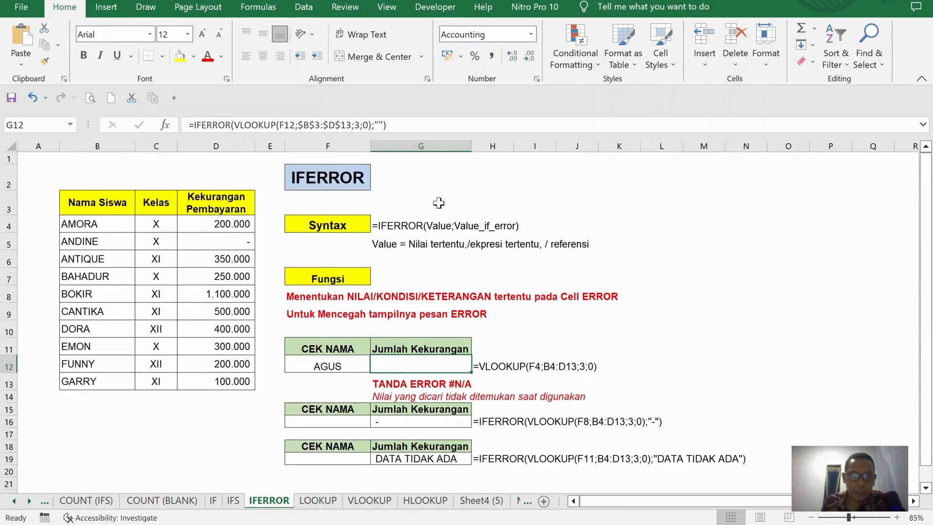
pyautogui.click(379, 125)
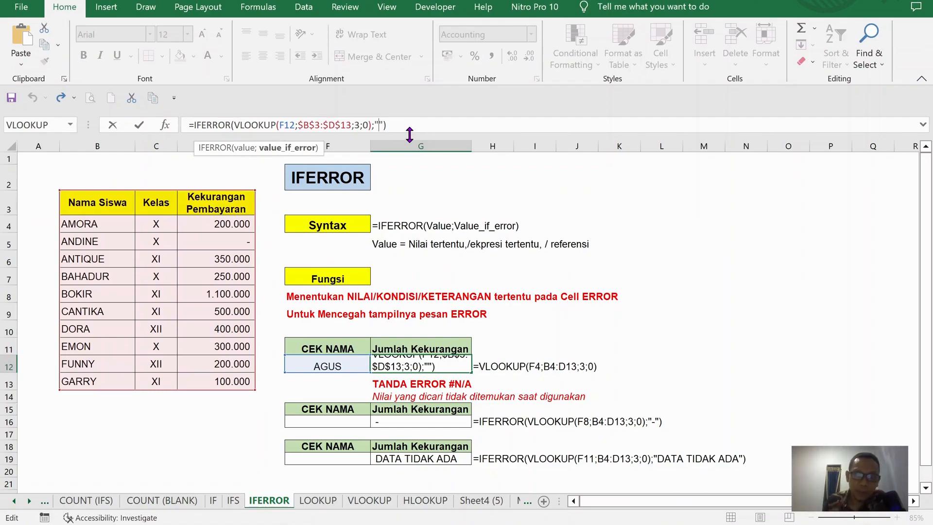
pyautogui.write('-')
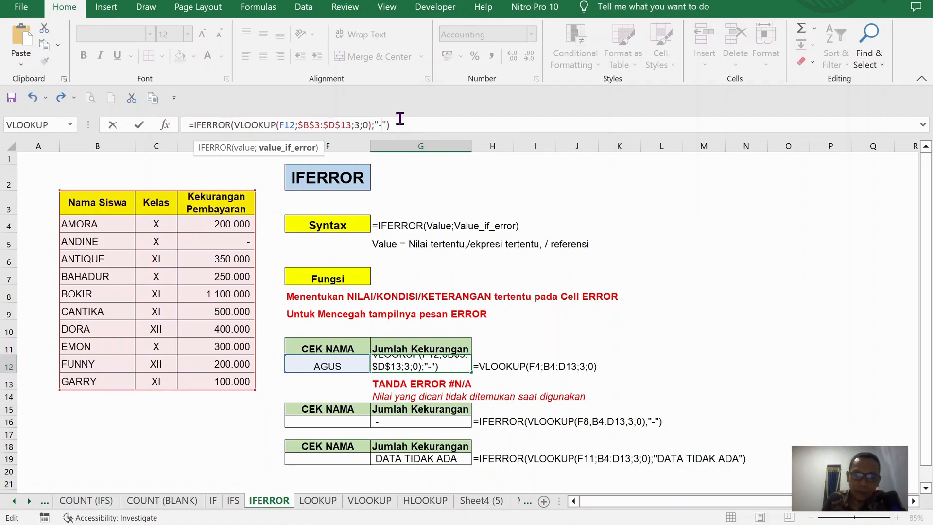
pyautogui.press('Return')
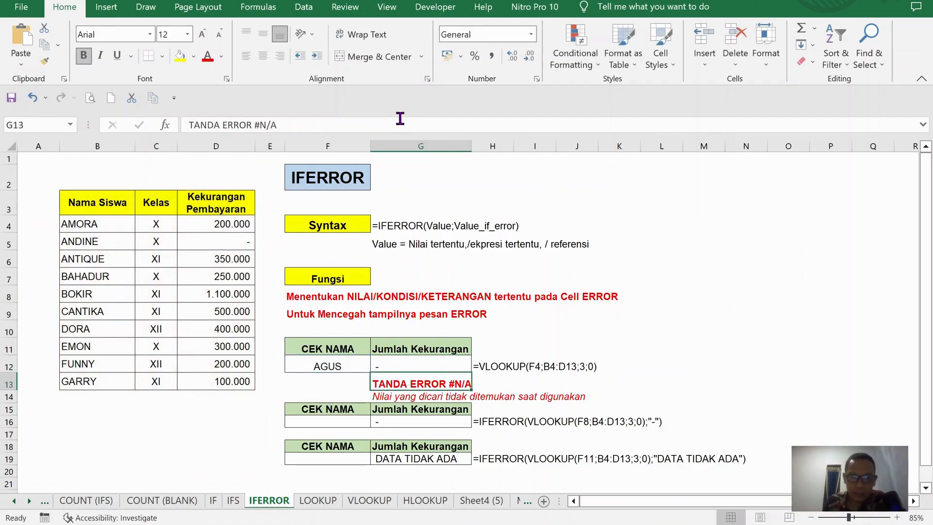
pyautogui.click(415, 364)
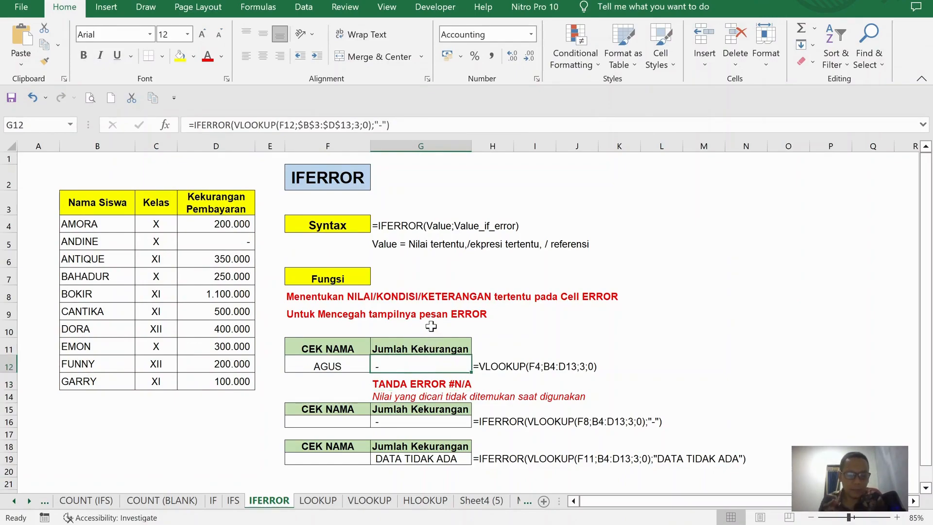
# - Clear G16 and start a new VLOOKUP there with lookup value F16 and the absolute table range $B$3:$D$13
pyautogui.click(420, 425)
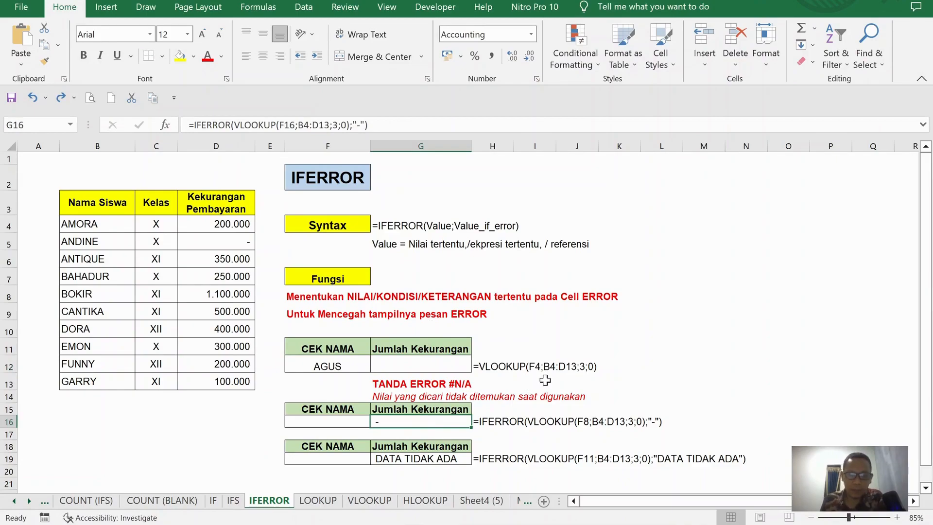
pyautogui.press('Delete')
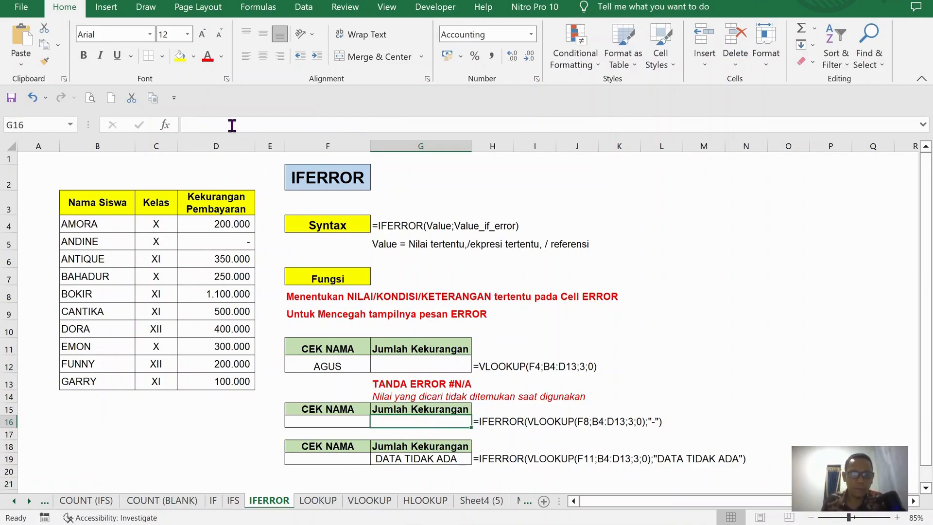
pyautogui.click(165, 125)
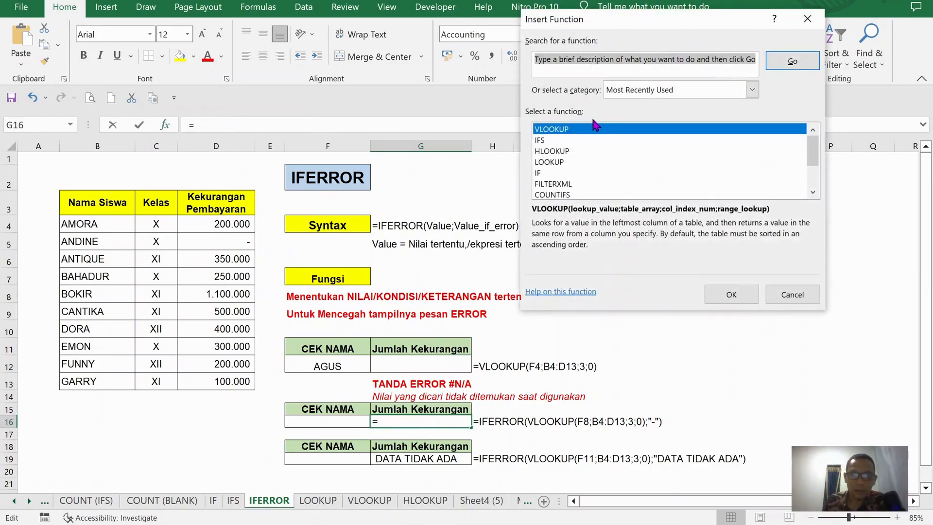
pyautogui.click(735, 297)
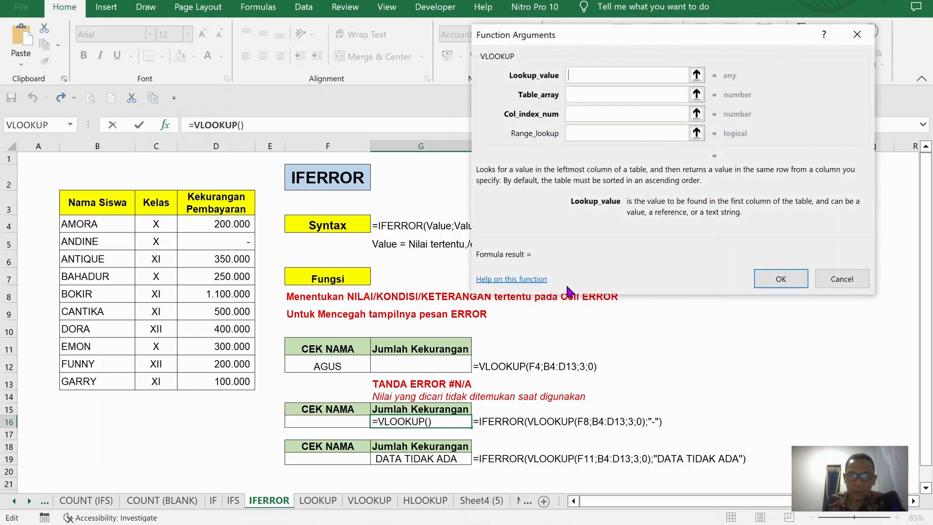
pyautogui.click(335, 424)
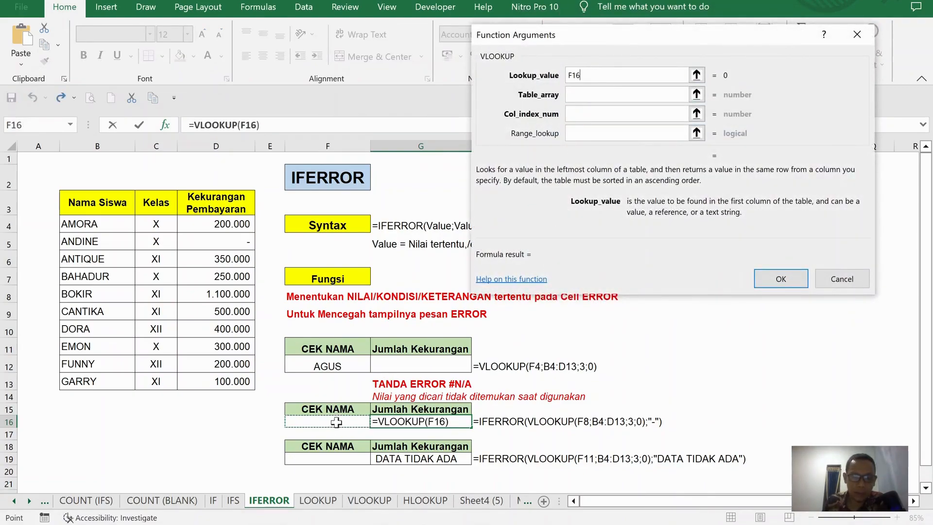
pyautogui.click(569, 94)
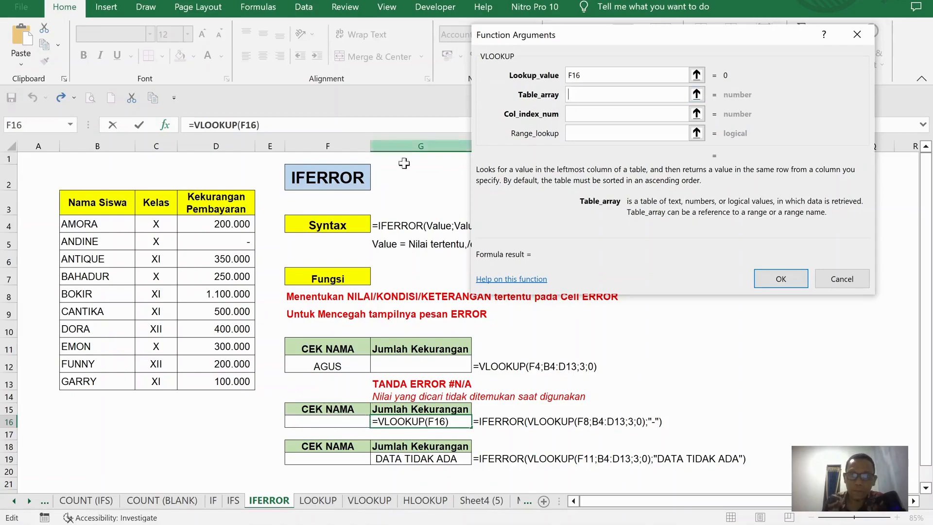
pyautogui.moveTo(92, 205); pyautogui.dragTo(216, 380)
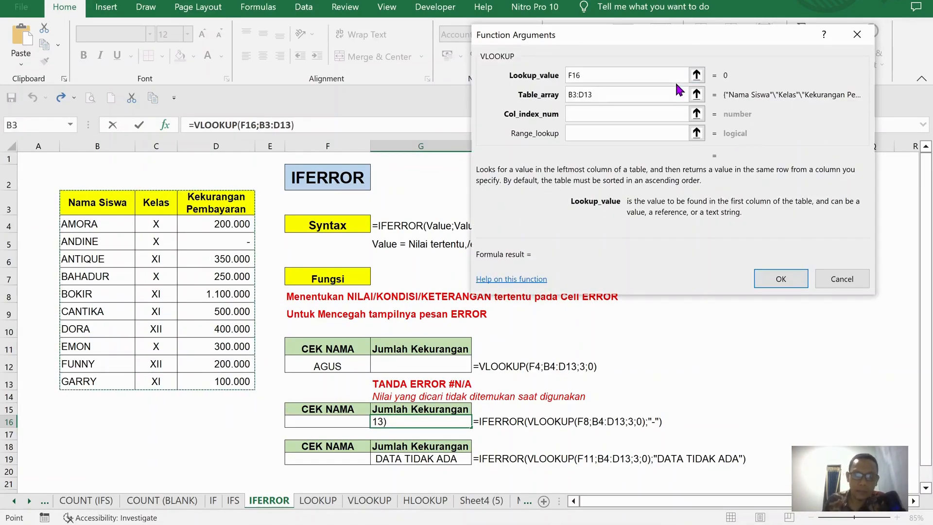
pyautogui.press('F4')
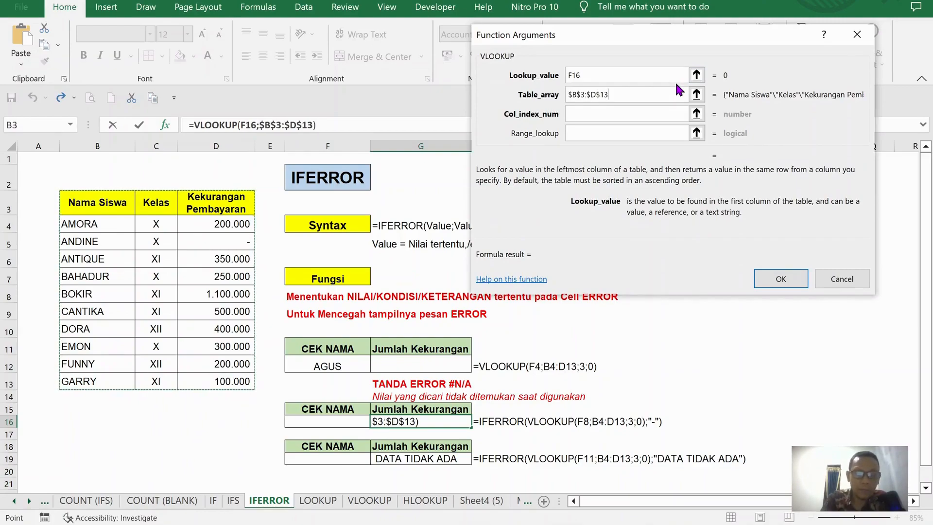
# - Complete the VLOOKUP in G16 with column index 3 and range lookup 0
pyautogui.click(648, 113)
pyautogui.write('3')
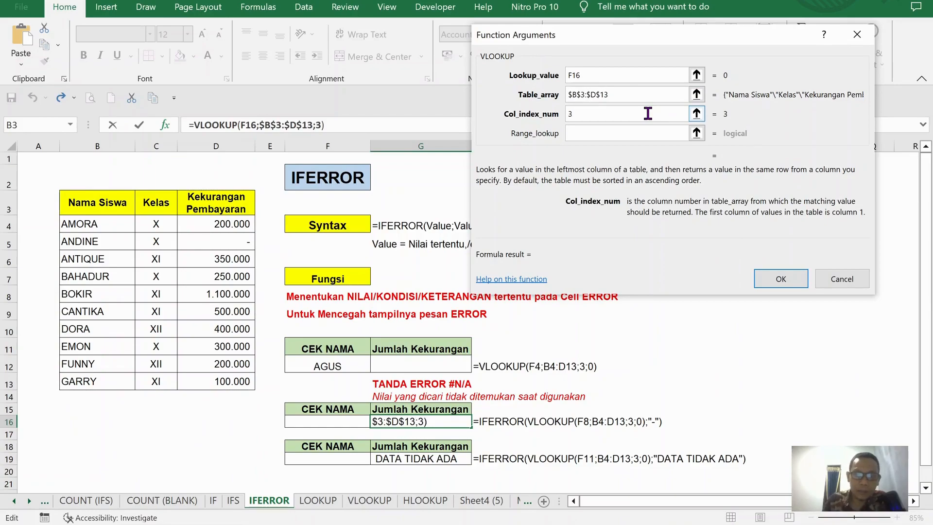
pyautogui.click(610, 132)
pyautogui.write('0')
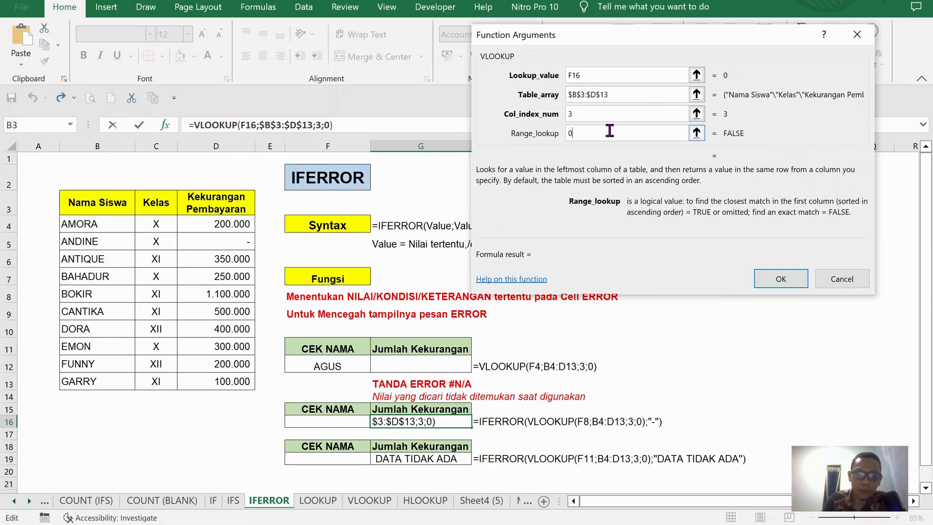
pyautogui.click(779, 278)
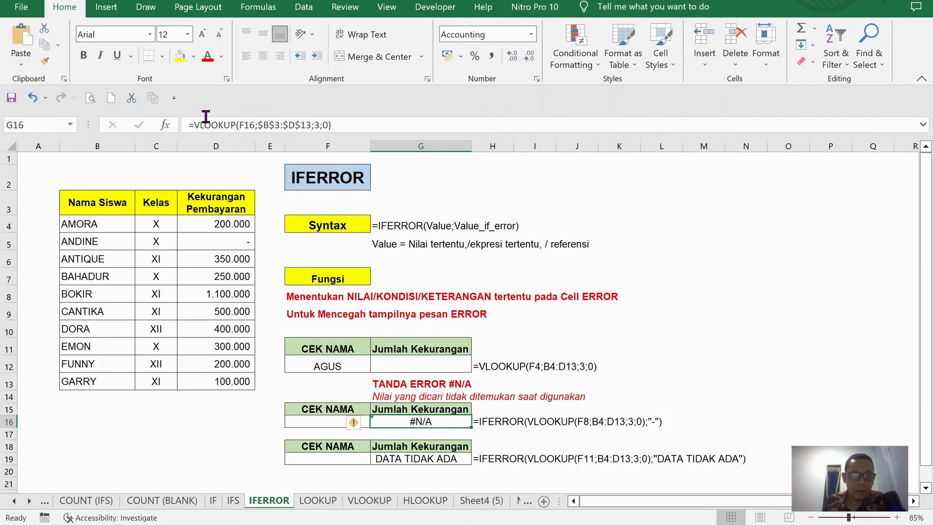
# - Wrap the VLOOKUP formula in G16 in IFERROR with "-" as the value if error and commit it
pyautogui.click(194, 125)
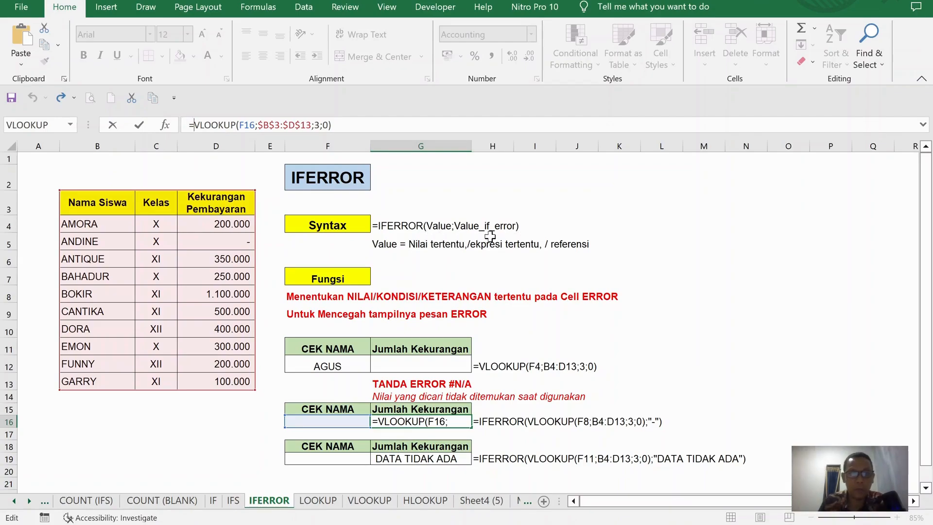
pyautogui.write('IF')
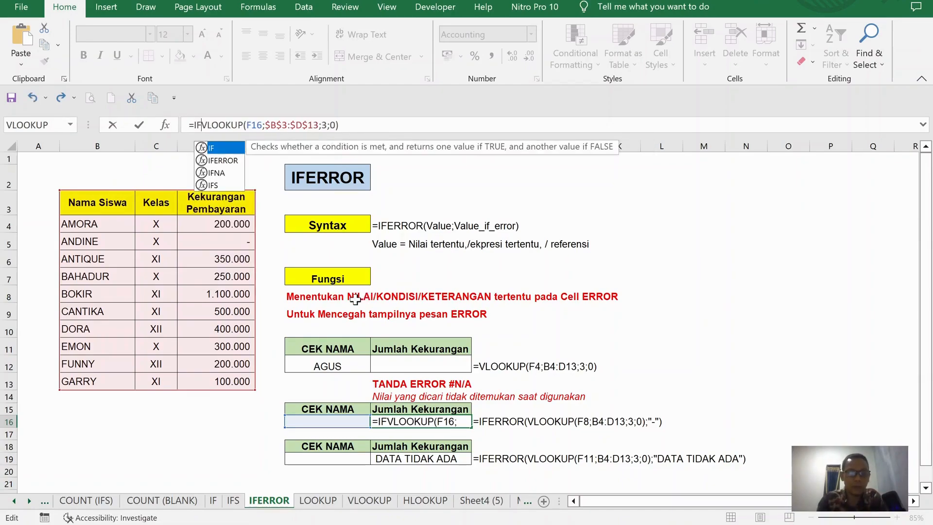
pyautogui.write('ERROR')
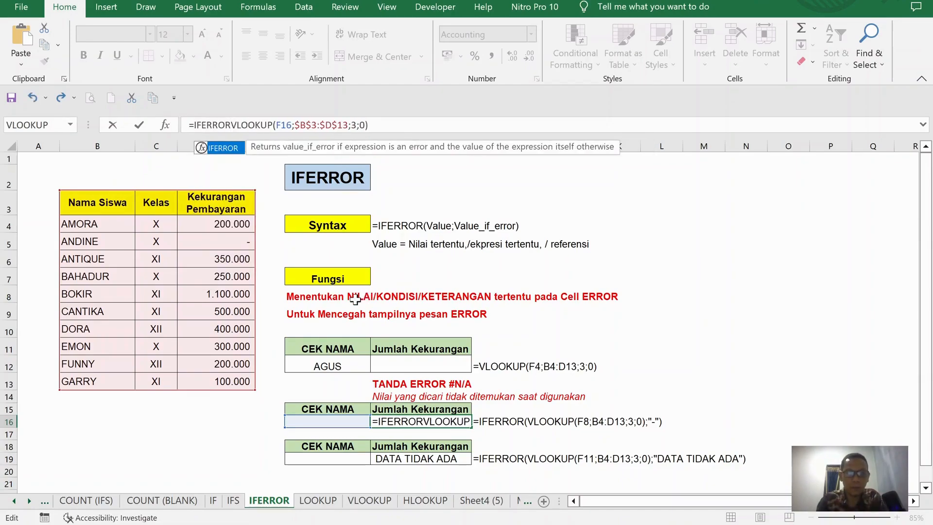
pyautogui.write('(')
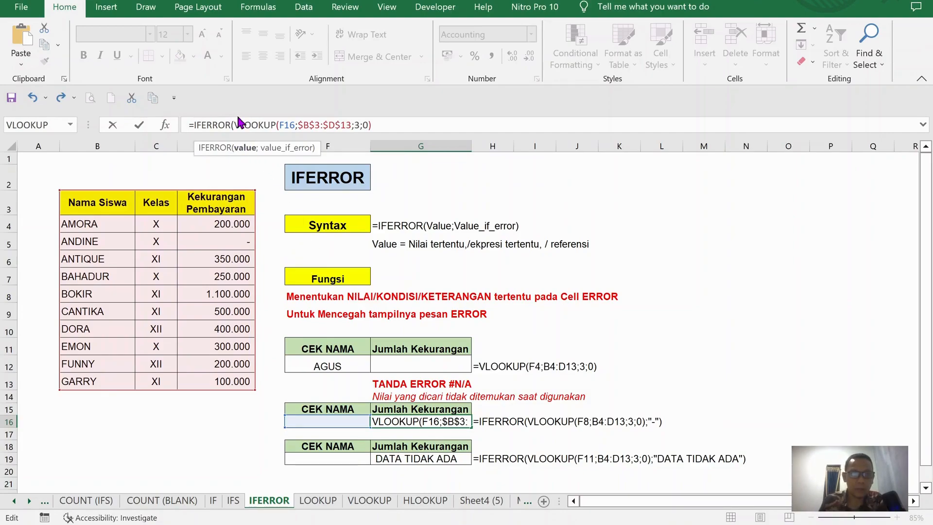
pyautogui.moveTo(235, 125); pyautogui.dragTo(378, 131)
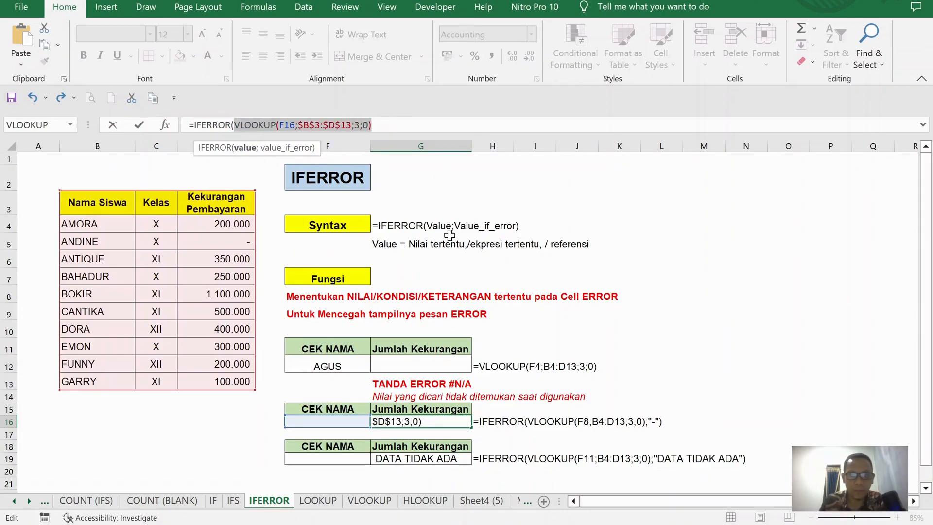
pyautogui.click(401, 129)
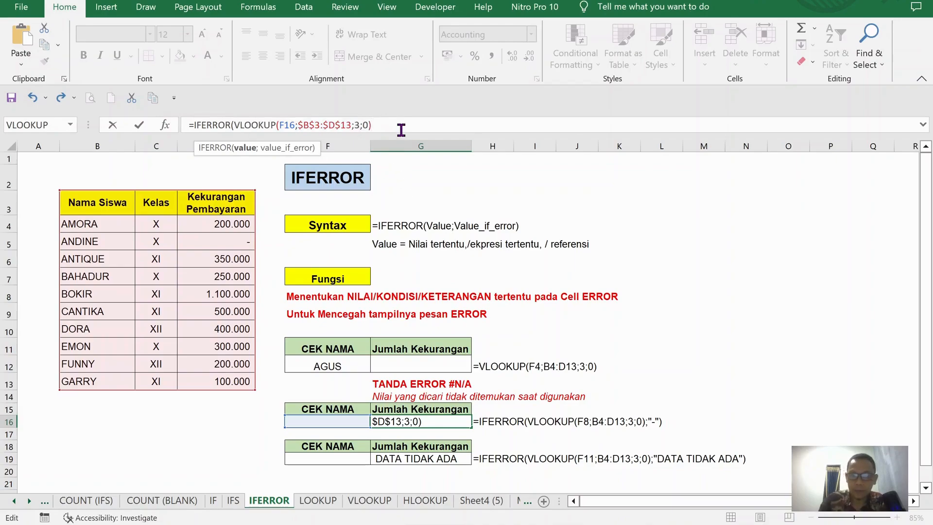
pyautogui.write(';"-')
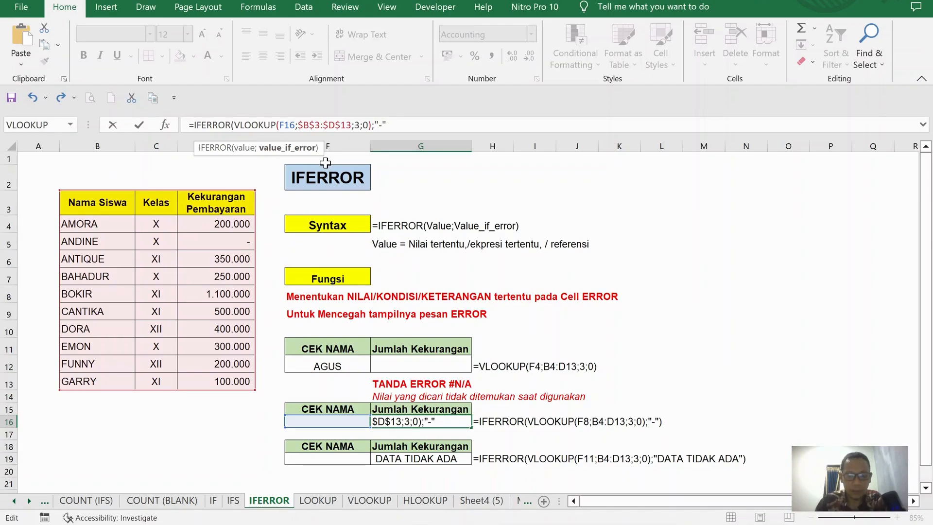
pyautogui.write(')')
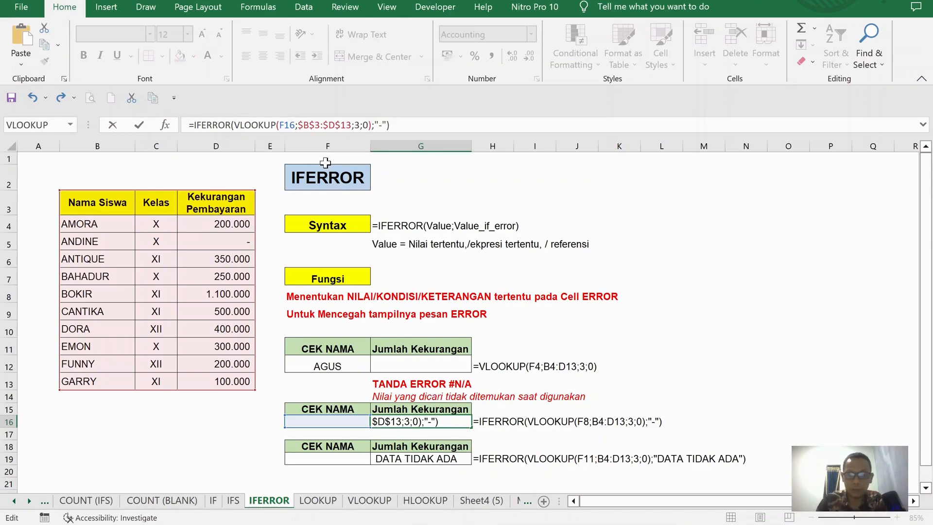
pyautogui.press('Return')
# - Compare the IFERROR formulas in G16 and G19, and clear the contents of G19
pyautogui.scroll(-1, 477, 354)
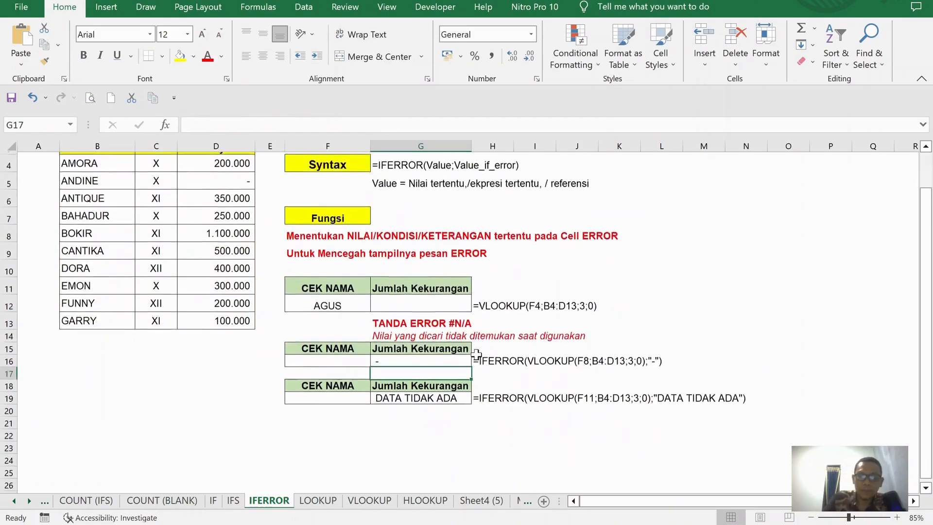
pyautogui.scroll(-1, 477, 354)
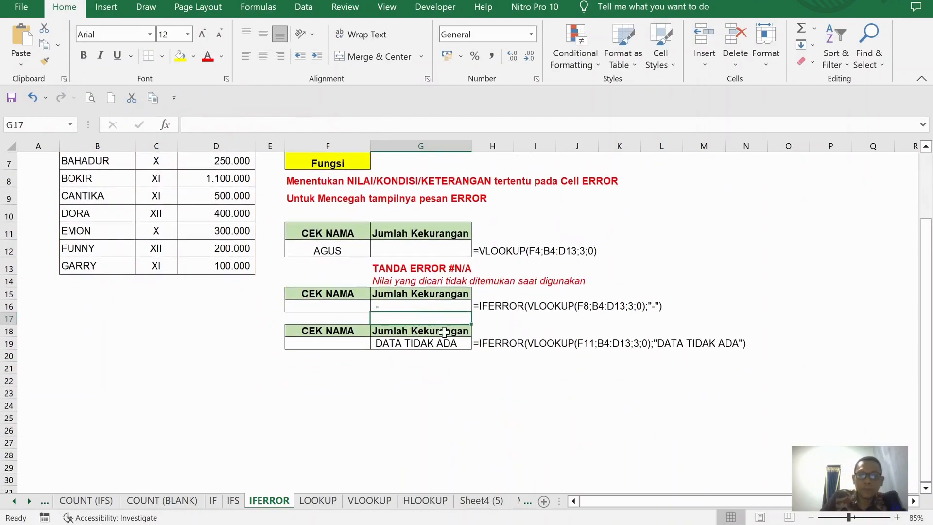
pyautogui.click(422, 343)
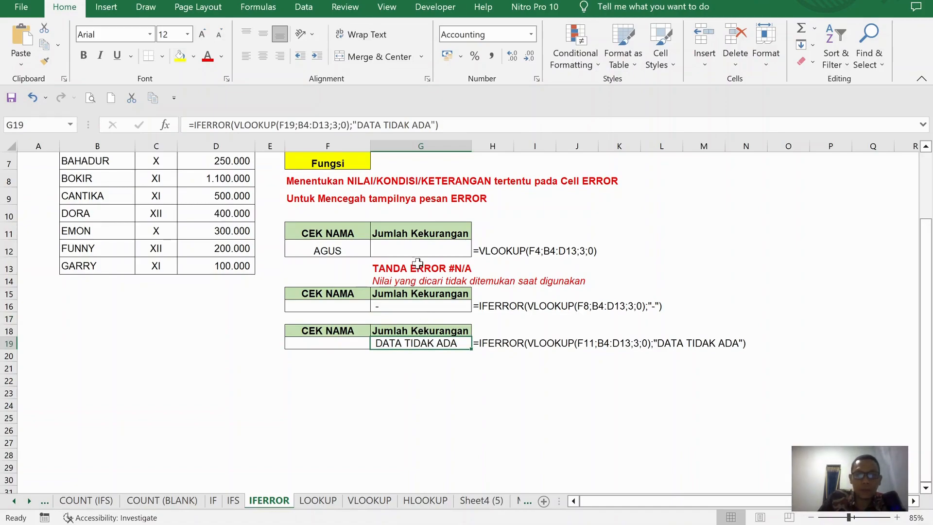
pyautogui.click(415, 305)
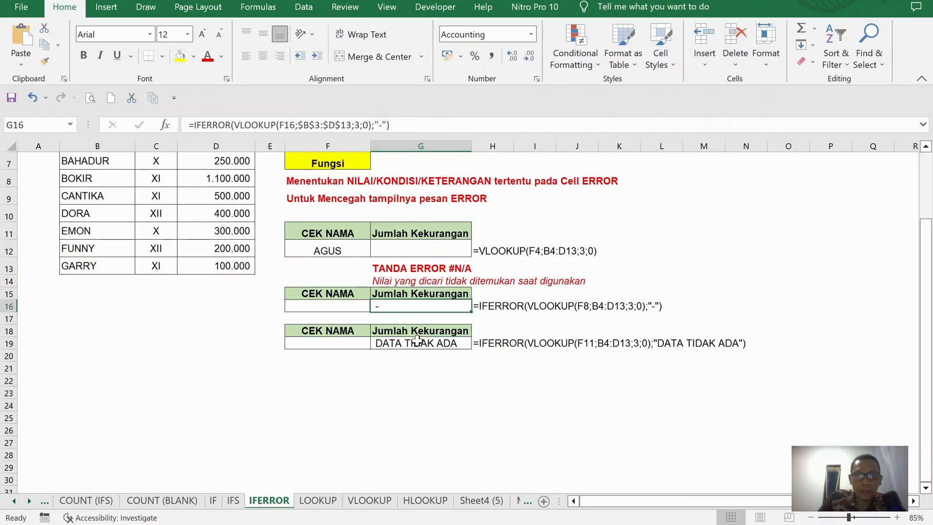
pyautogui.click(418, 343)
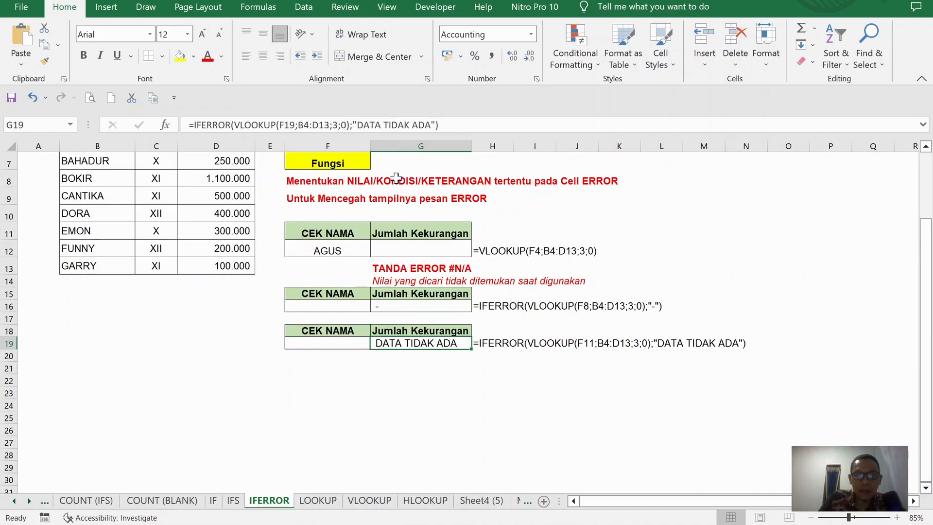
pyautogui.scroll(2, 439, 228)
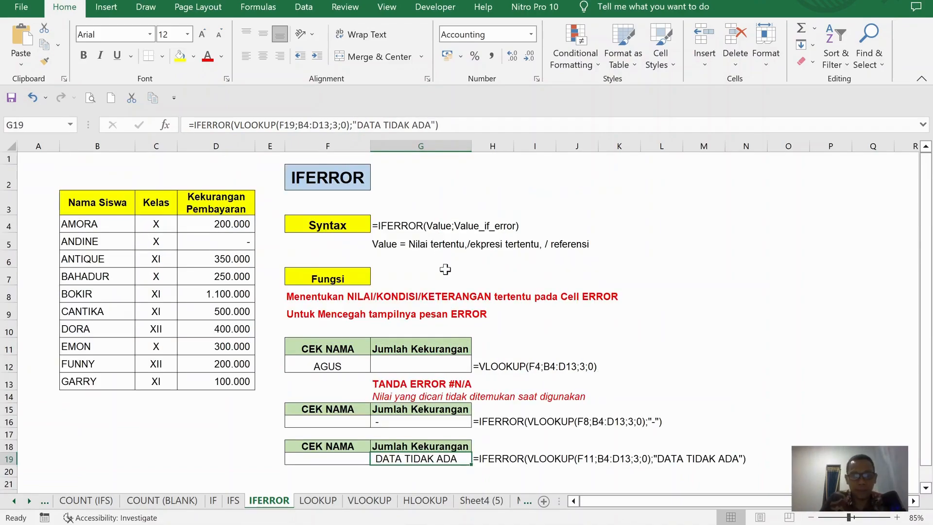
pyautogui.press('Delete')
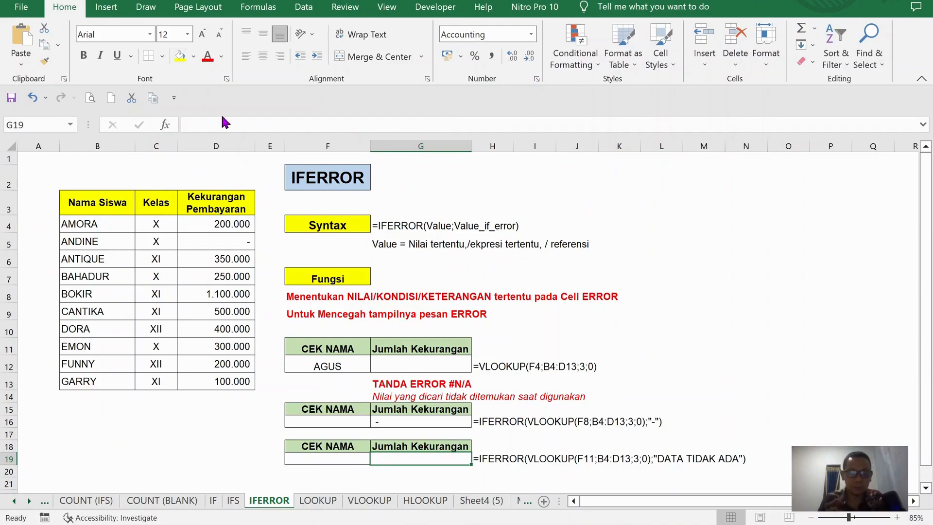
# - Start a new VLOOKUP in G19 with lookup value F19 and the absolute table range $B$3:$D$13
pyautogui.click(171, 125)
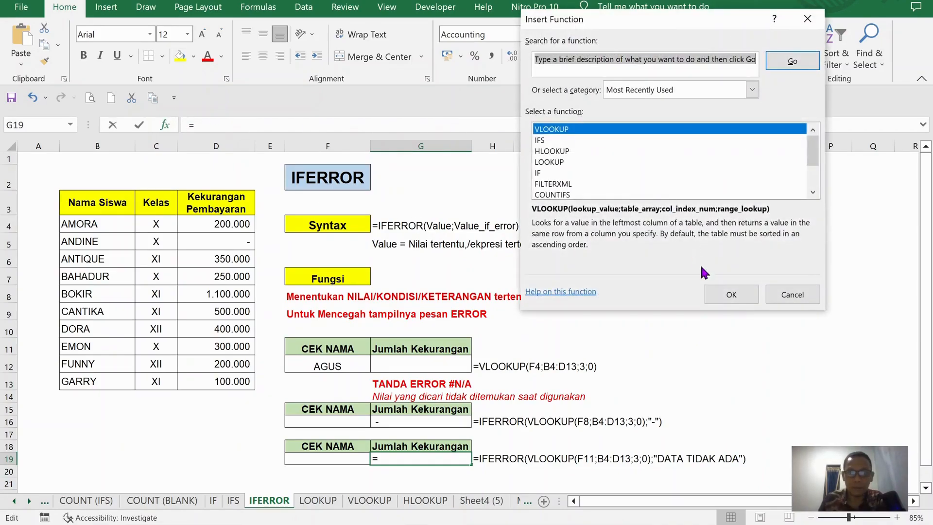
pyautogui.click(728, 291)
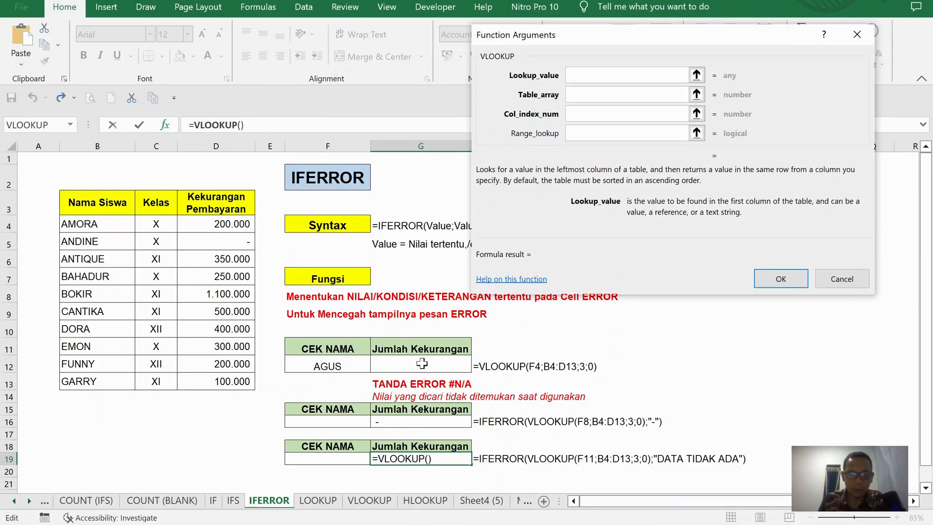
pyautogui.click(352, 454)
pyautogui.click(579, 96)
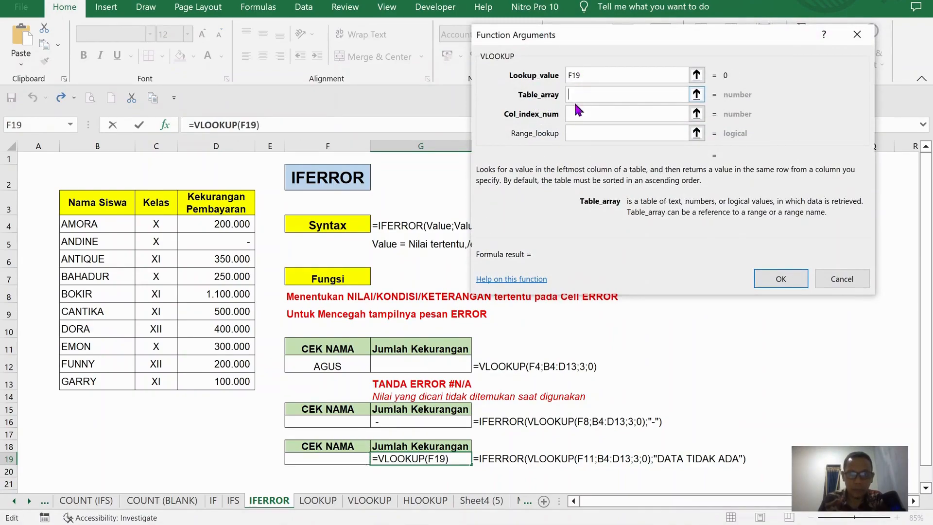
pyautogui.moveTo(86, 209); pyautogui.dragTo(230, 380)
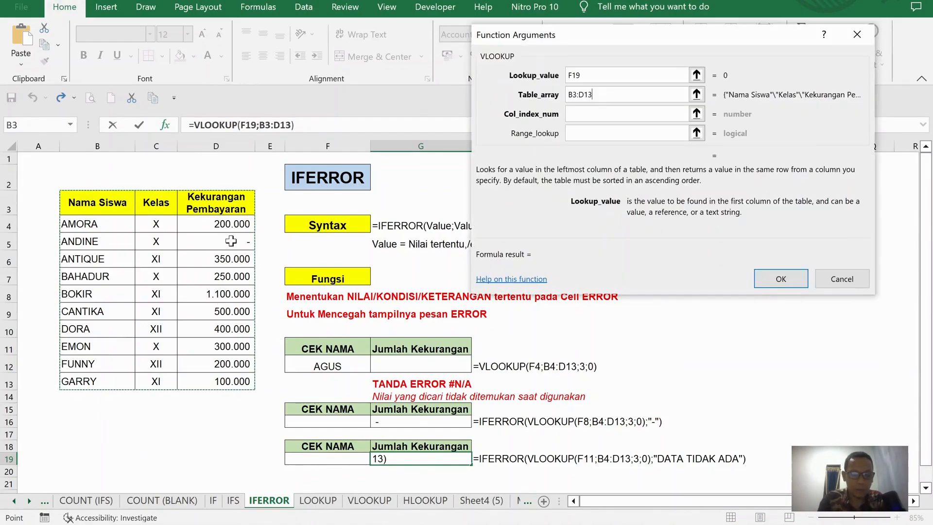
pyautogui.press('F4')
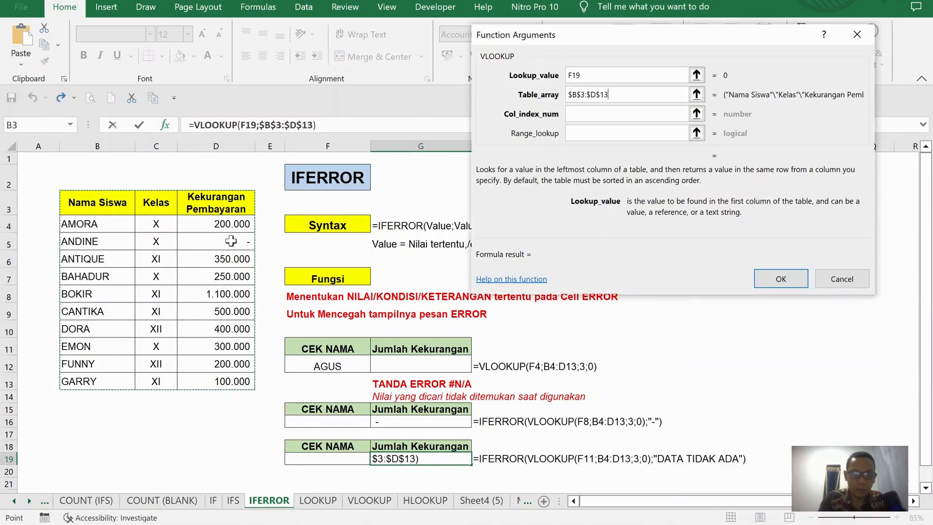
# - Complete the VLOOKUP in G19 with column index 3 and range lookup 0
pyautogui.click(595, 116)
pyautogui.write('3')
pyautogui.click(612, 133)
pyautogui.write('0')
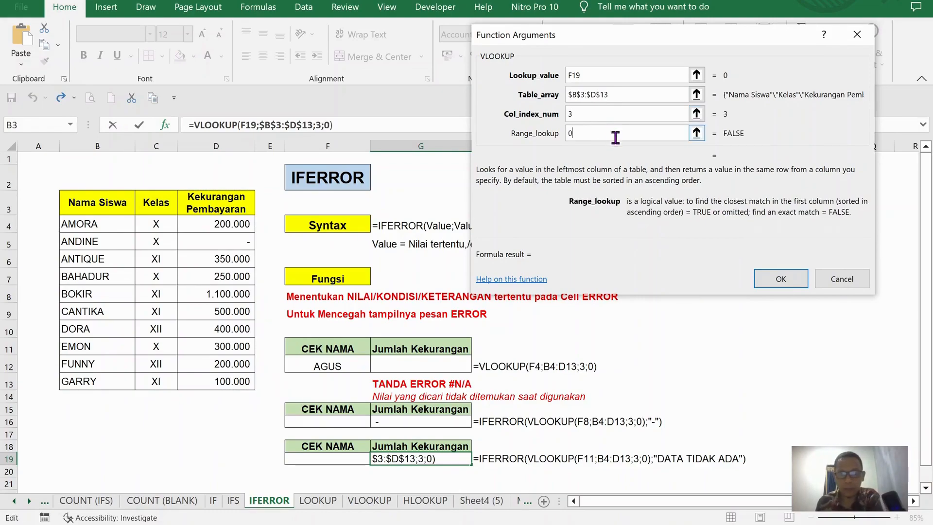
pyautogui.click(762, 279)
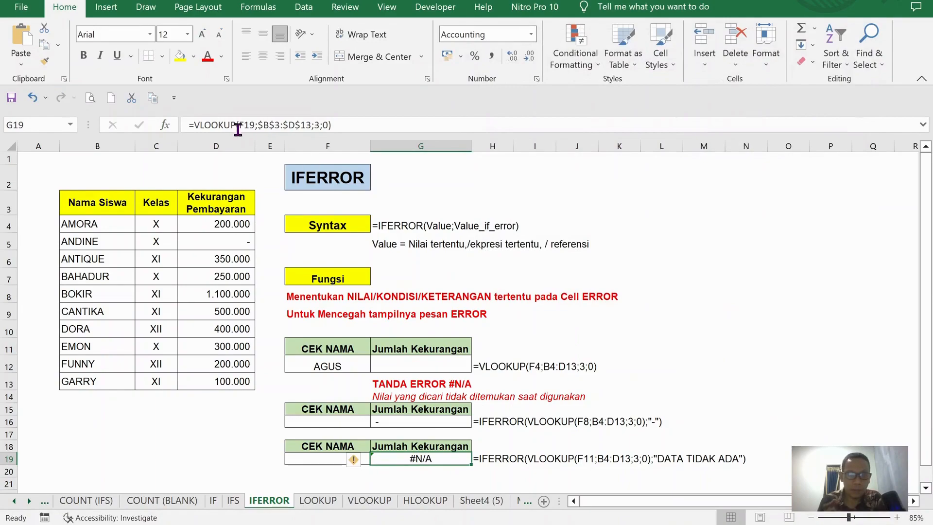
# - Wrap the VLOOKUP formula in G19 in IFERROR with "DATA TIDAK ADA" as the value if error and commit it
pyautogui.click(201, 126)
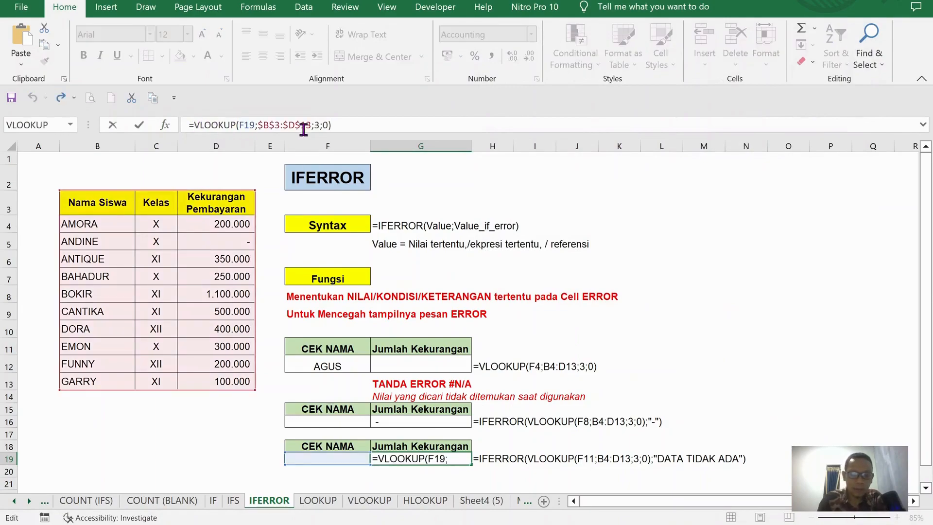
pyautogui.write('IFERROR')
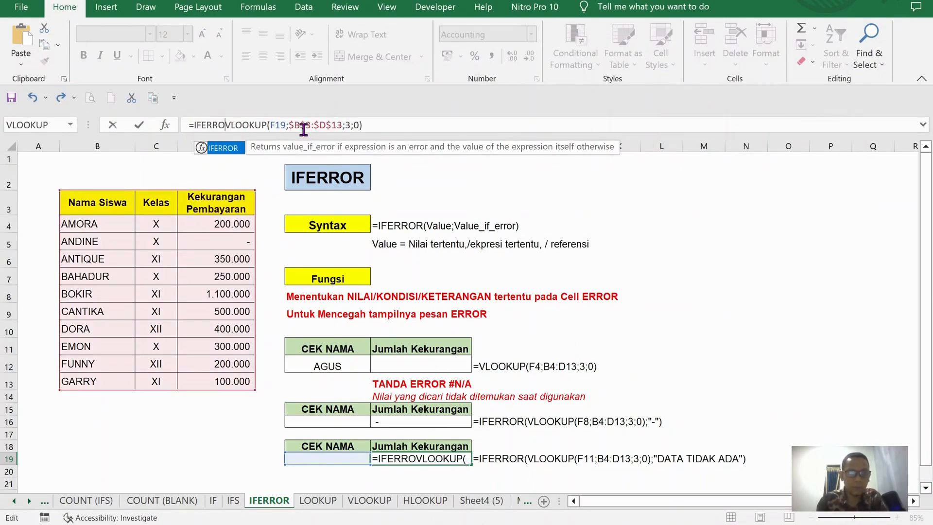
pyautogui.write('(')
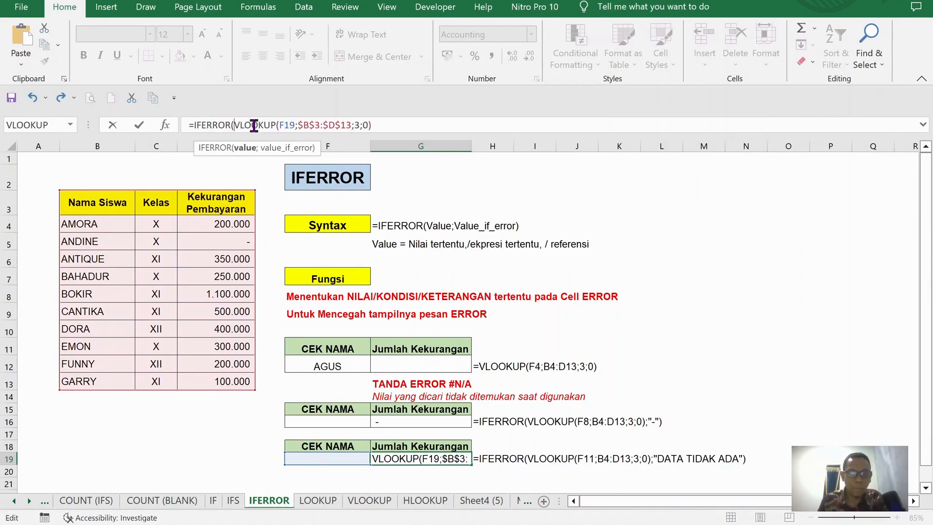
pyautogui.click(376, 125)
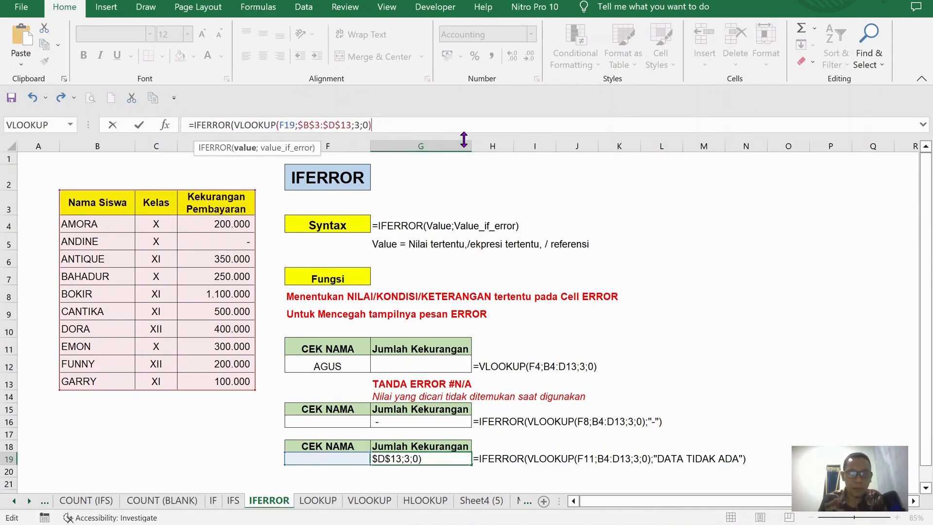
pyautogui.write(';"DA')
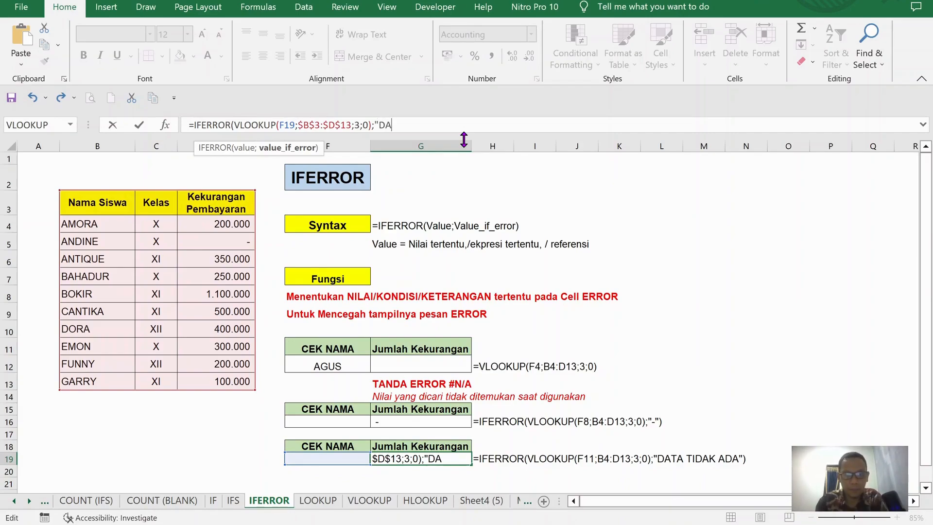
pyautogui.write('TIDAK ADA')
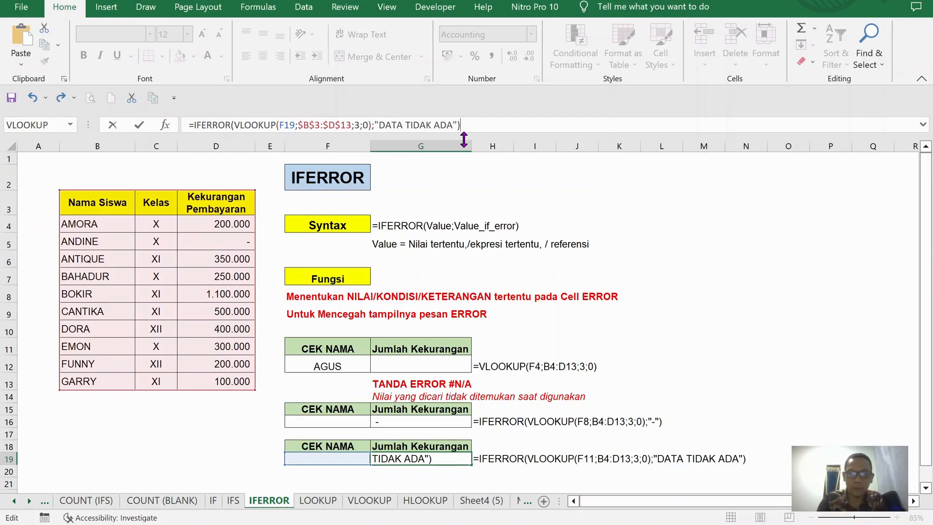
pyautogui.press('Return')
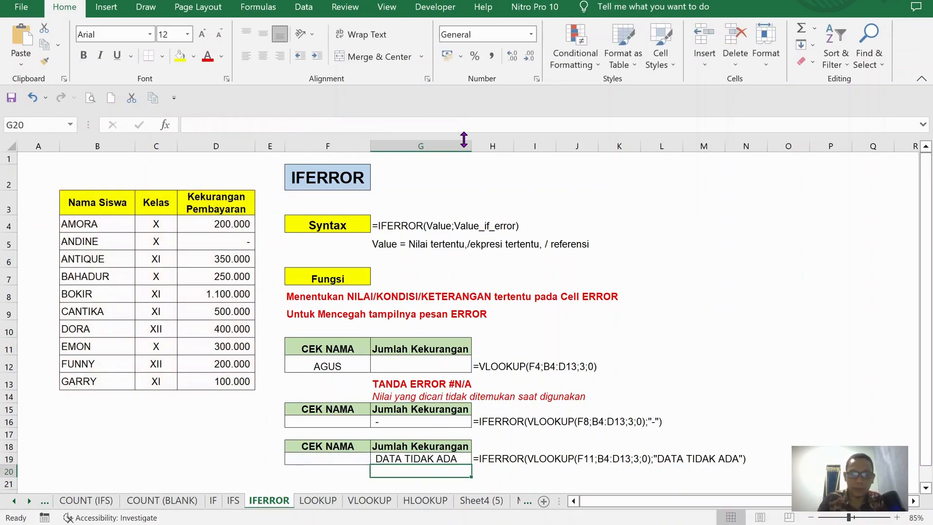
# - Test the G19 lookup by entering the student name from B10 of the table in F19, and inspect G19
pyautogui.click(351, 458)
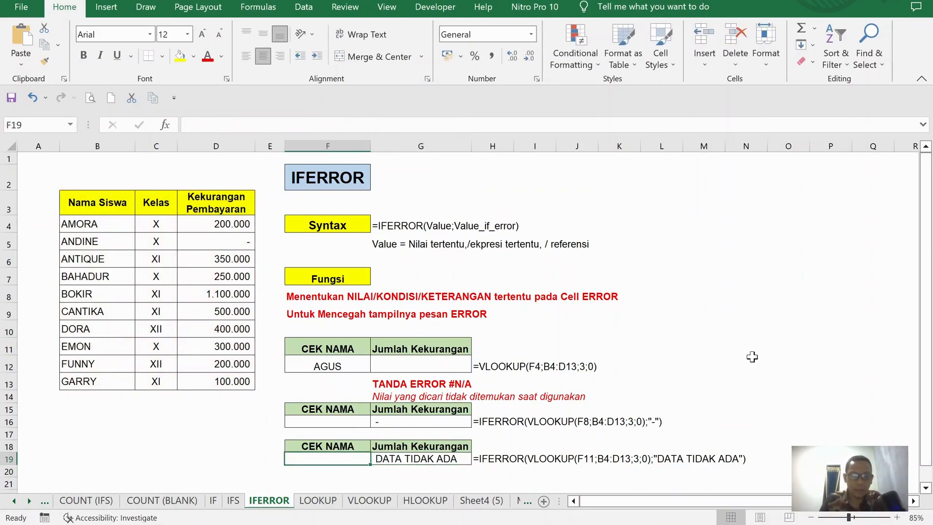
pyautogui.write('DORA')
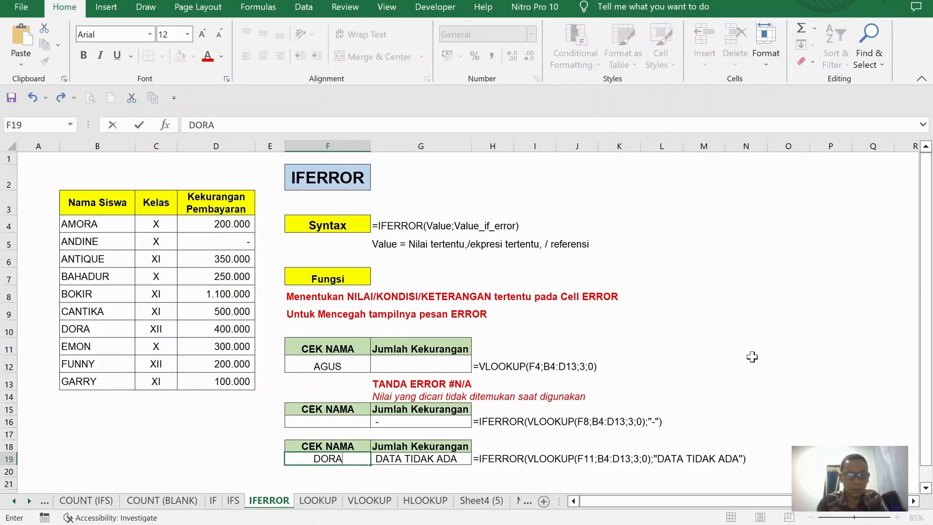
pyautogui.press('Return')
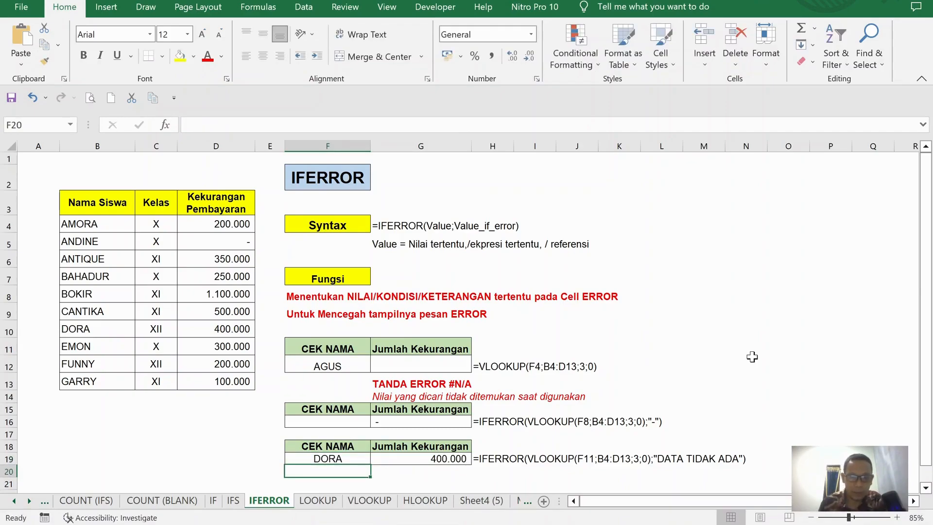
pyautogui.click(450, 459)
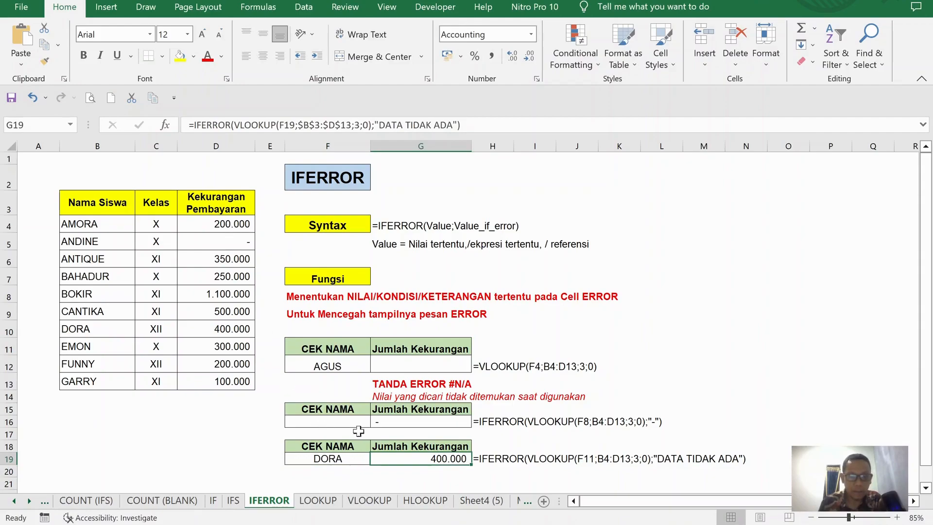
# - Replace the name in F19 with the unlisted name used in F12, and inspect the lookup cell G19
pyautogui.click(328, 454)
pyautogui.write('AGUS')
pyautogui.press('Return')
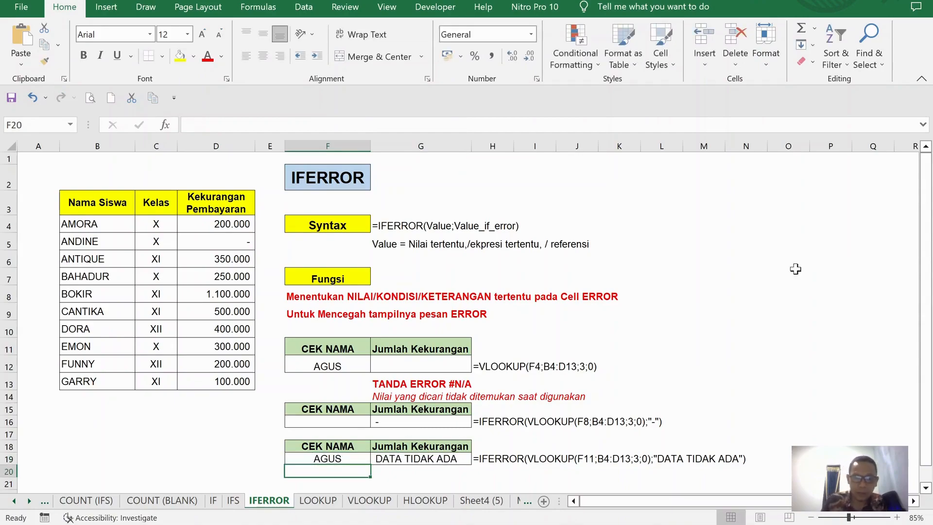
pyautogui.click(440, 459)
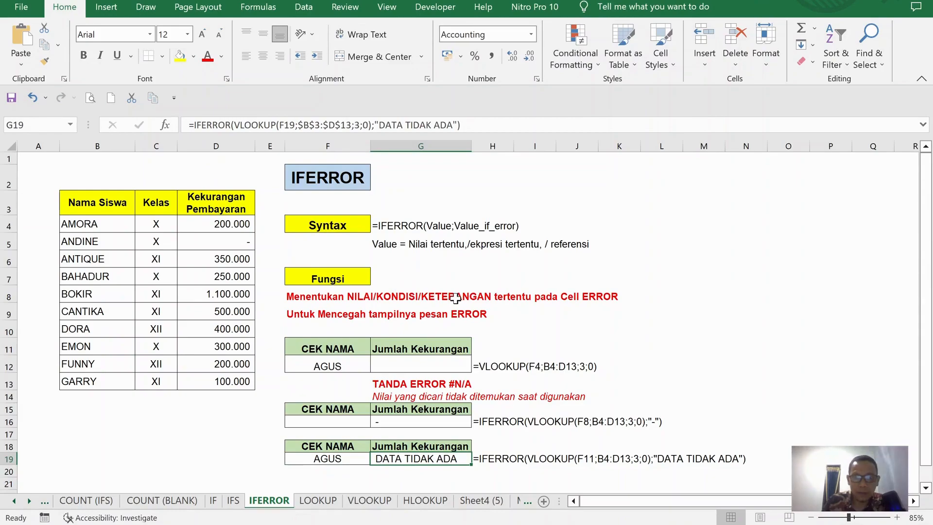